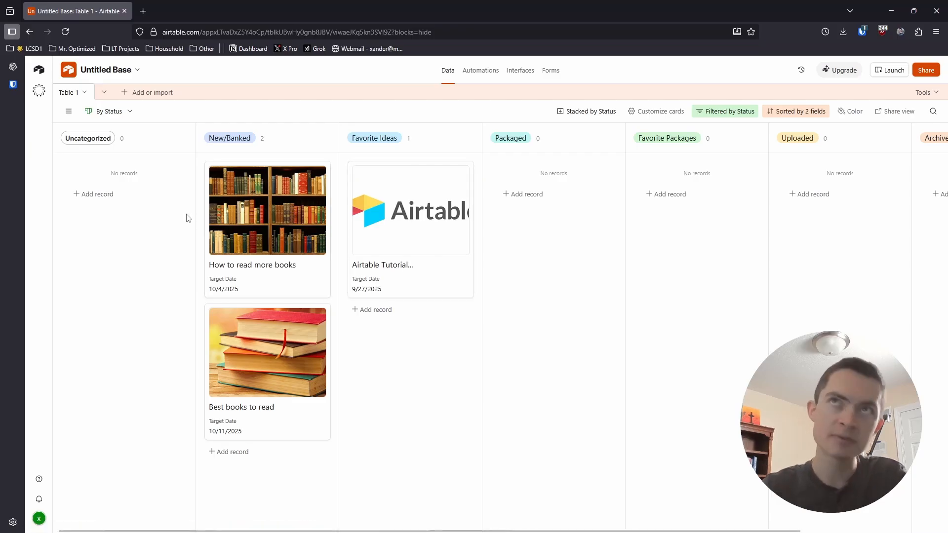
- Collapse the Uncategorized stack and move the Airtable Tutorial card from Favorite Ideas to Packaged
click(169, 138)
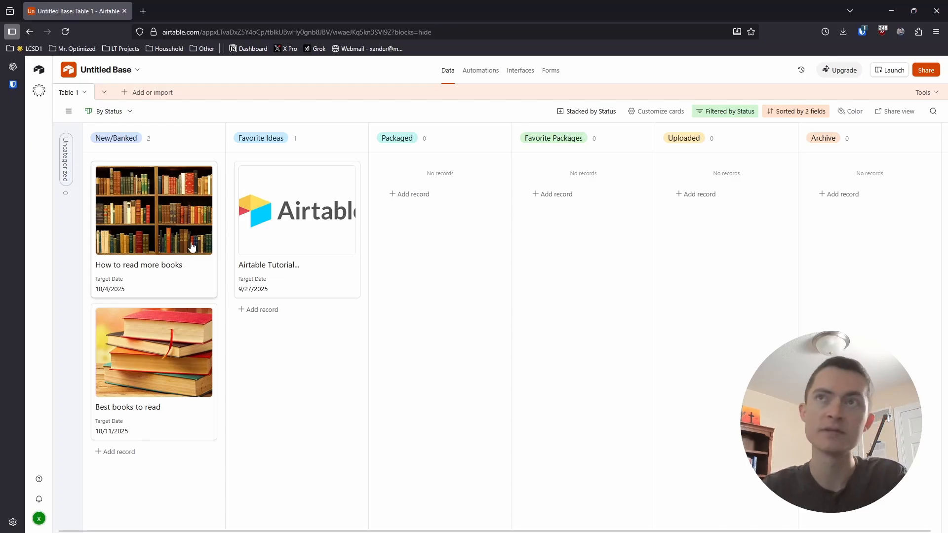
mouse_move(279, 248)
mouse_down()
mouse_move(271, 251)
mouse_move(287, 248)
mouse_up()
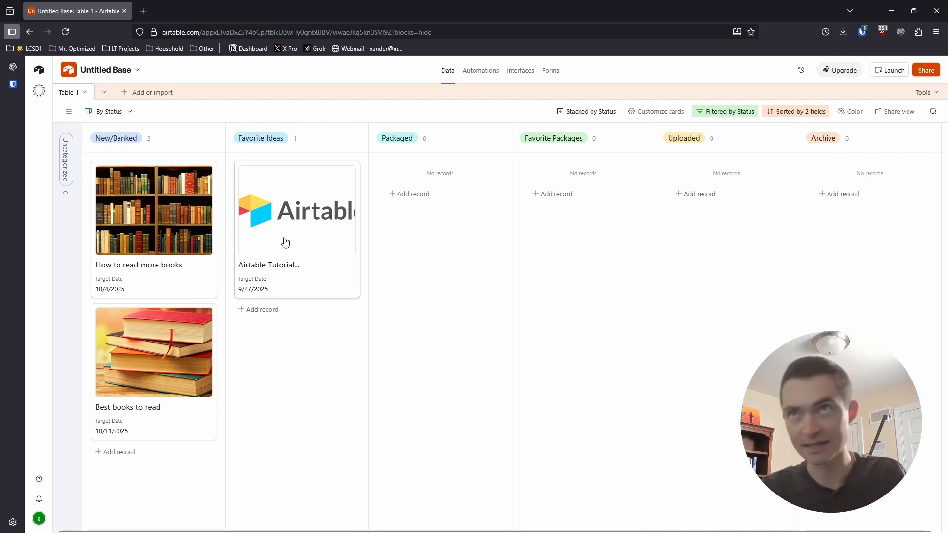
mouse_move(284, 239)
mouse_down()
mouse_move(295, 253)
mouse_move(288, 236)
mouse_up()
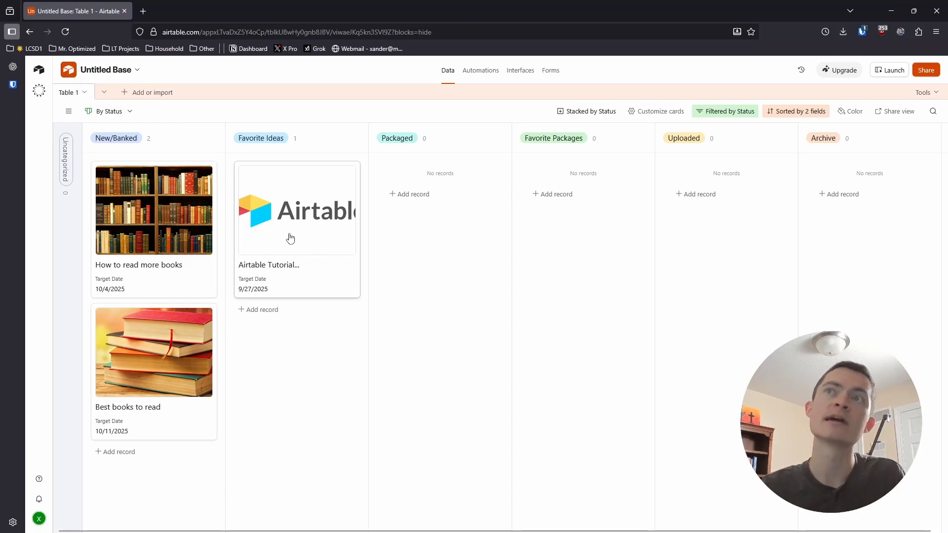
drag(290, 236, 429, 232)
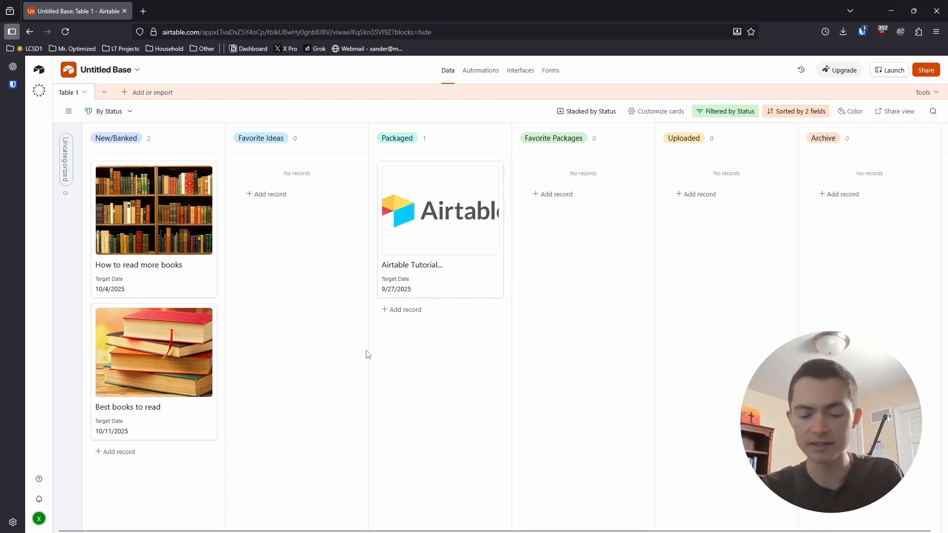
- Open the Airtable Tutorial record, examine its Thumbnail, Description and Status fields, and close it
click(448, 264)
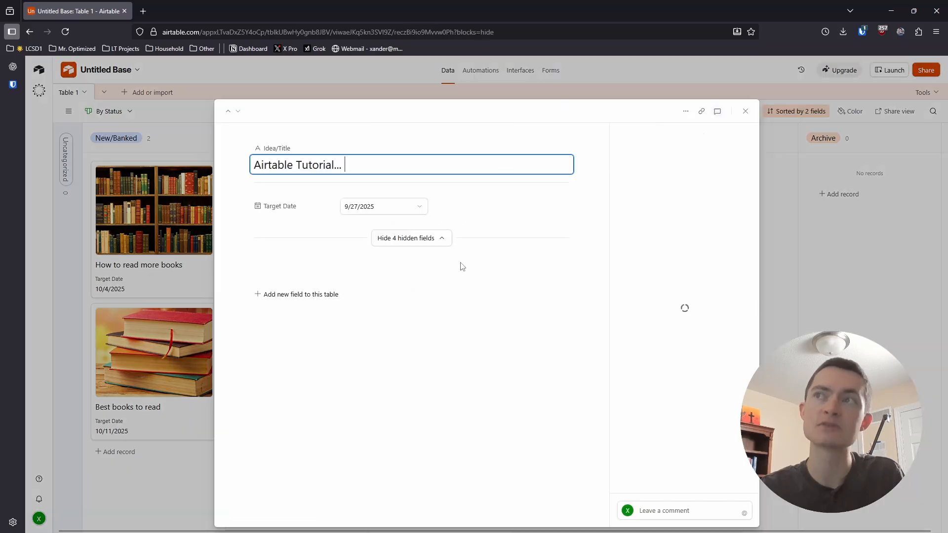
scroll(395, 356, down, 1)
click(370, 406)
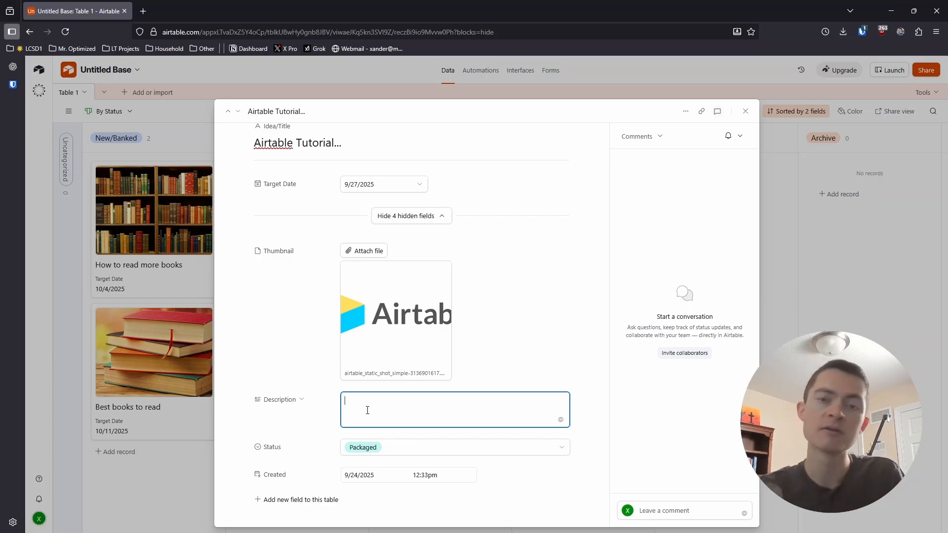
click(779, 317)
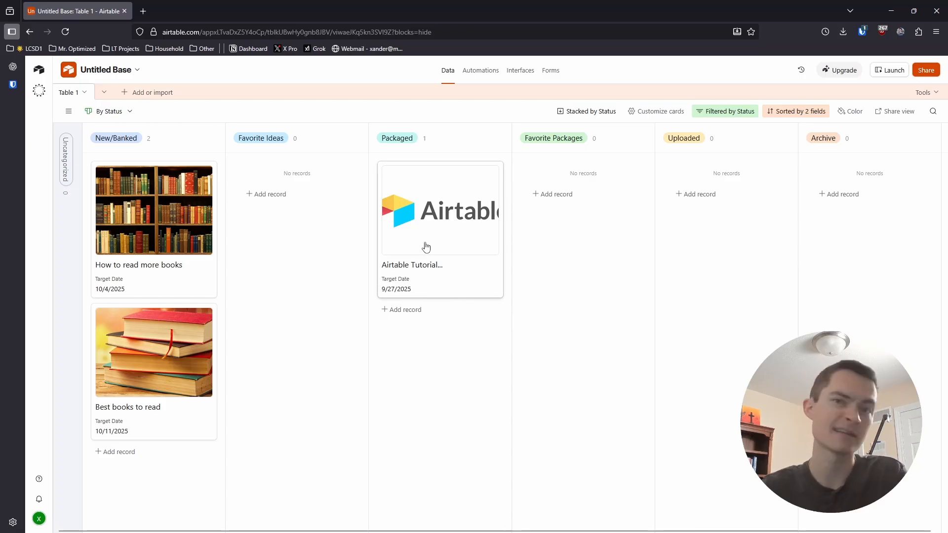
- Move the Airtable Tutorial card through Favorite Packages and on to the Uploaded stack
drag(426, 248, 576, 231)
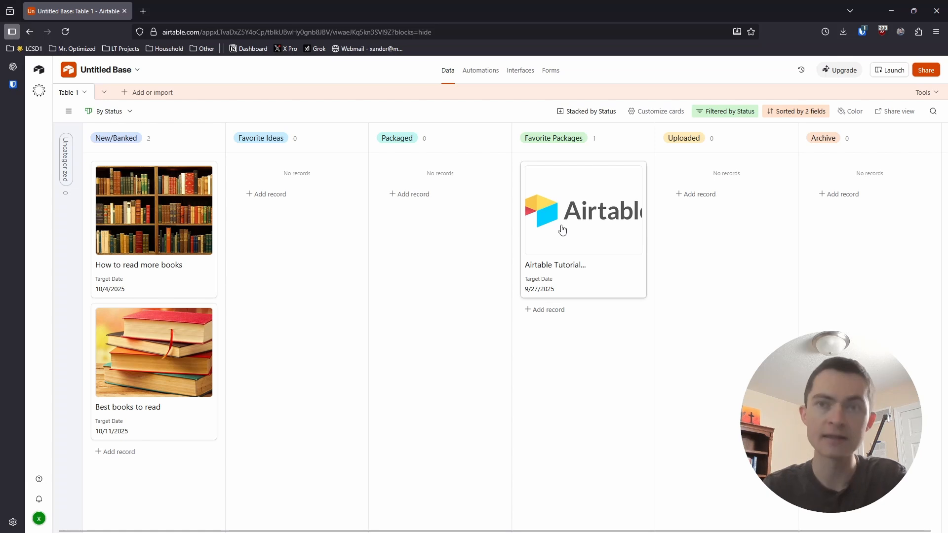
drag(569, 242, 570, 228)
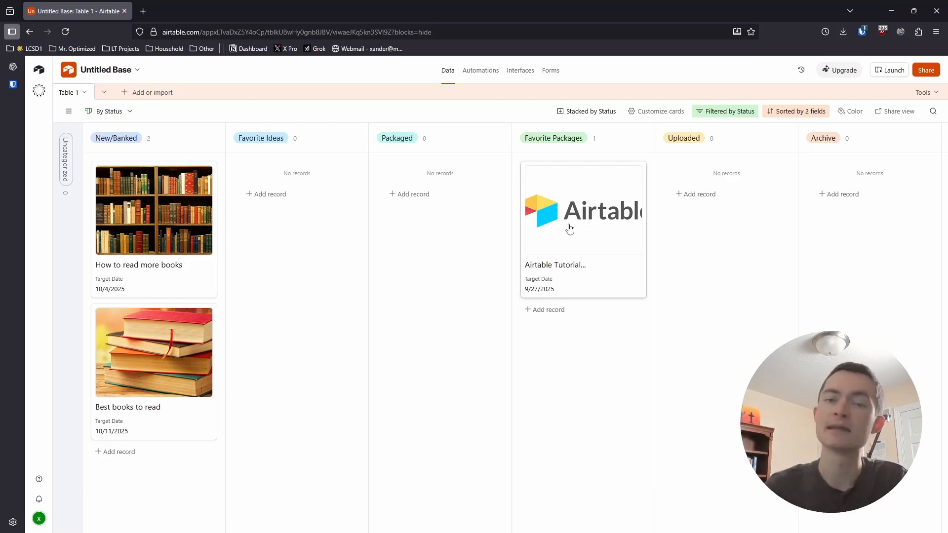
drag(574, 226, 714, 215)
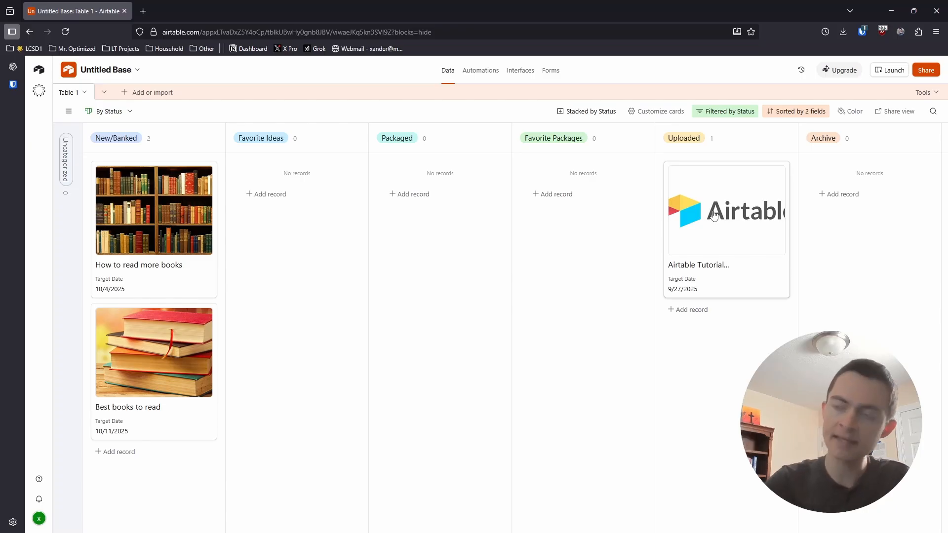
- Move both book cards from New/Banked to Uploaded and the Airtable Tutorial card to Archive
drag(135, 238, 685, 337)
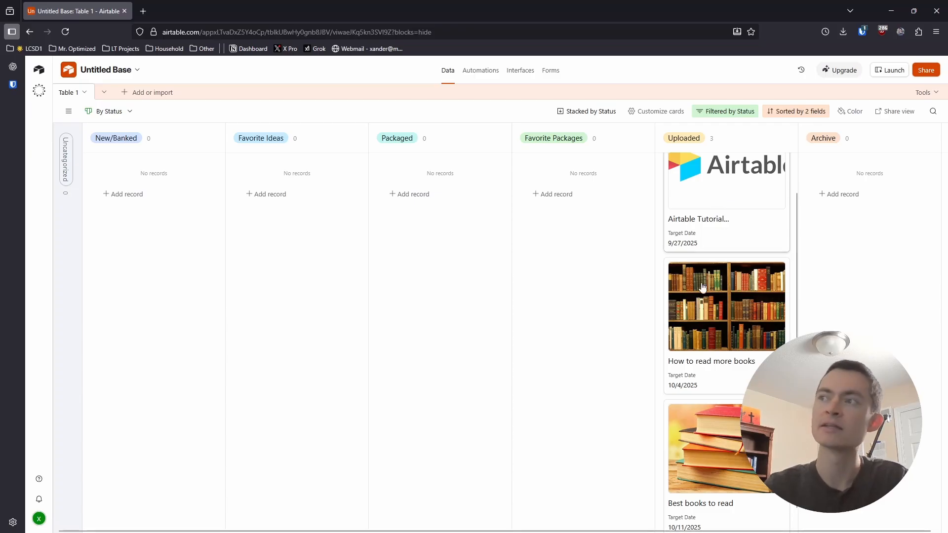
scroll(710, 247, up, 1)
drag(733, 235, 870, 223)
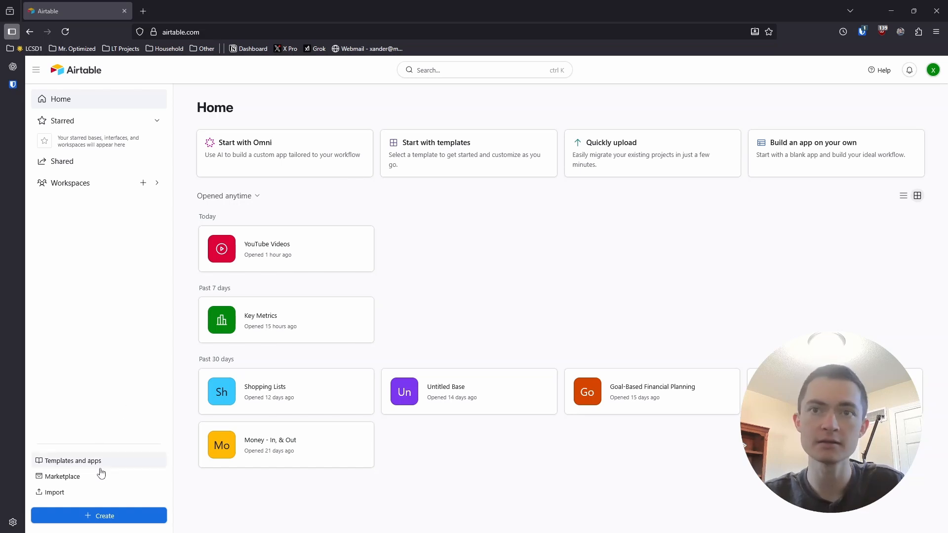
- Create a new blank base by building an app on your own, and collapse the Omni chat pane
click(100, 516)
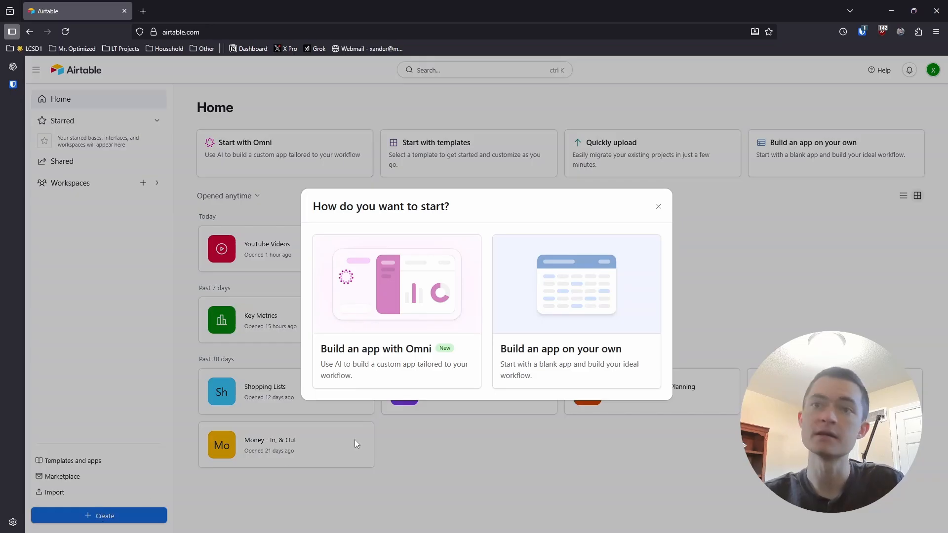
click(568, 363)
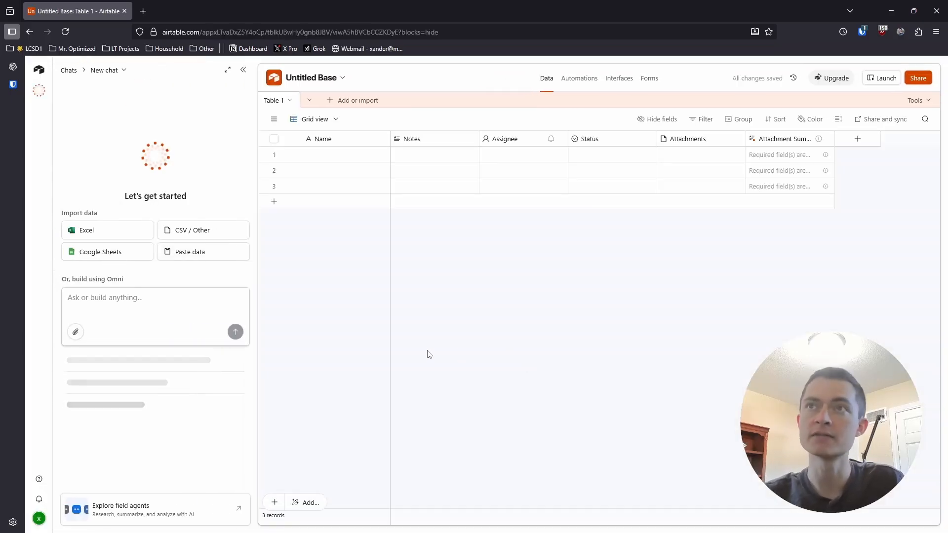
click(243, 70)
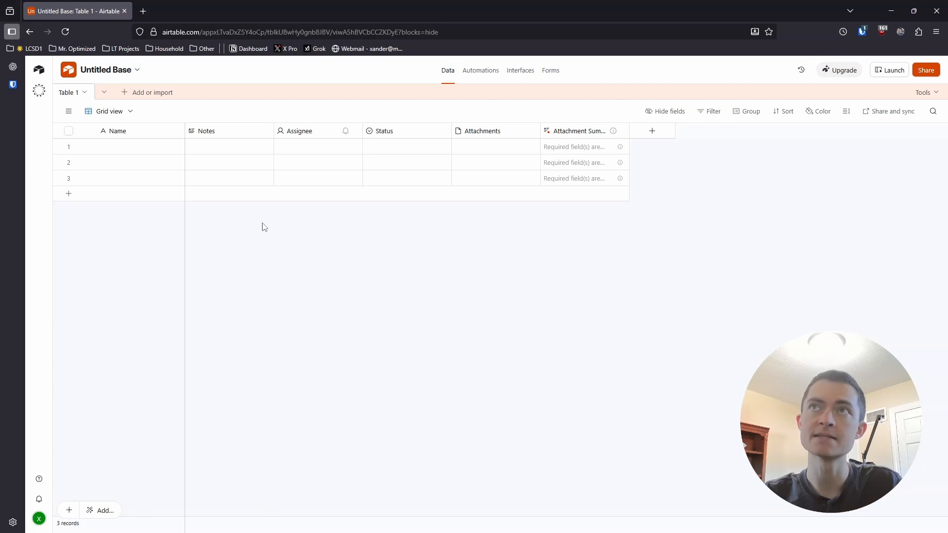
- Delete the five default fields from Notes through Attachment Summary, keeping only the primary field
click(225, 131)
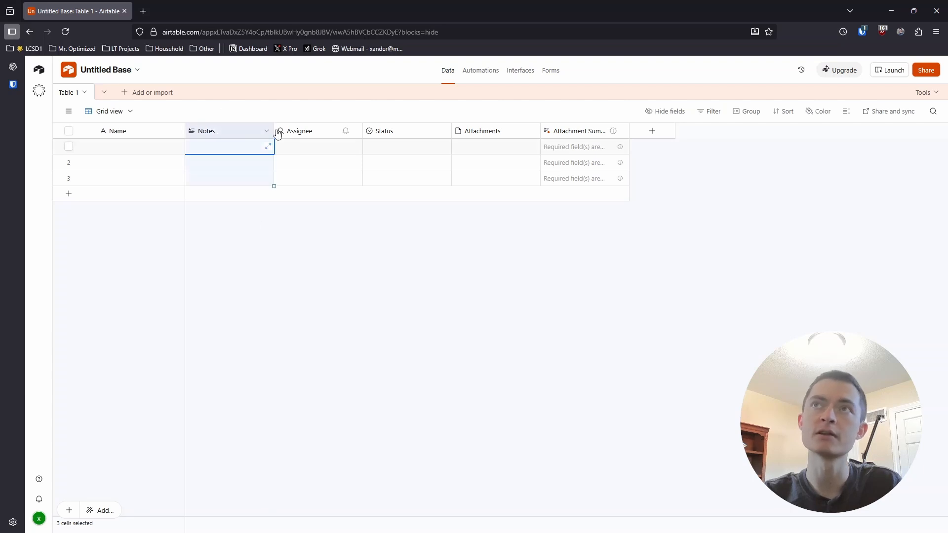
shift+click(571, 131)
right_click(572, 131)
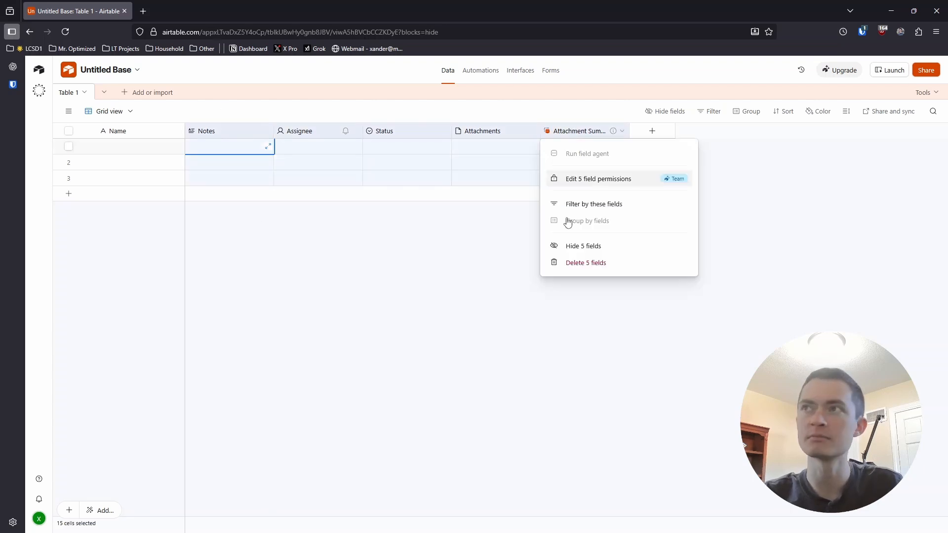
click(573, 265)
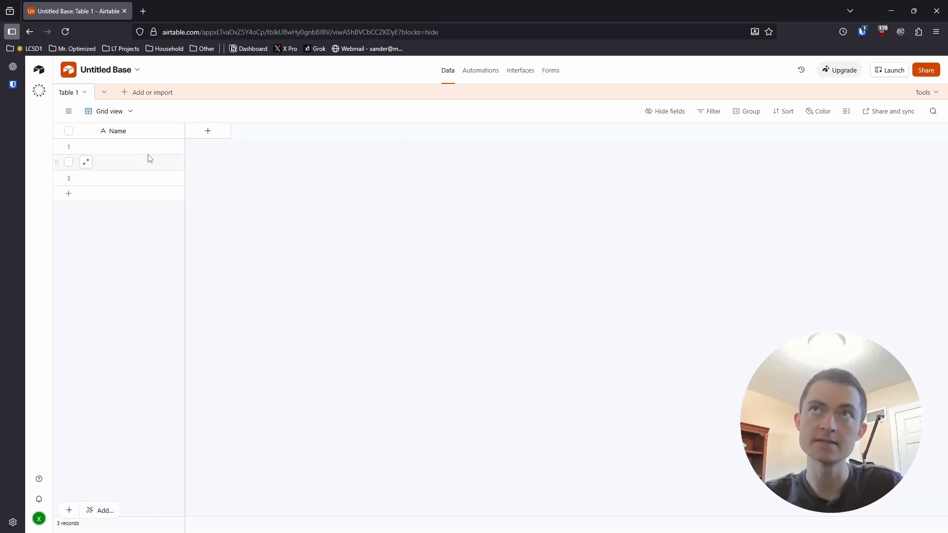
- Rename the table's primary field to Idea/Title, keeping it as single line text
click(126, 133)
double_click(126, 133)
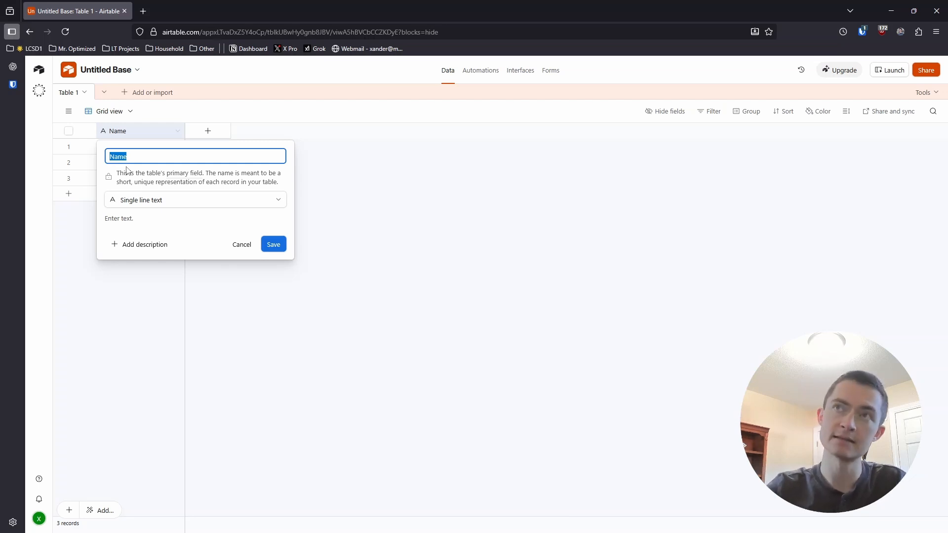
text(Idea)
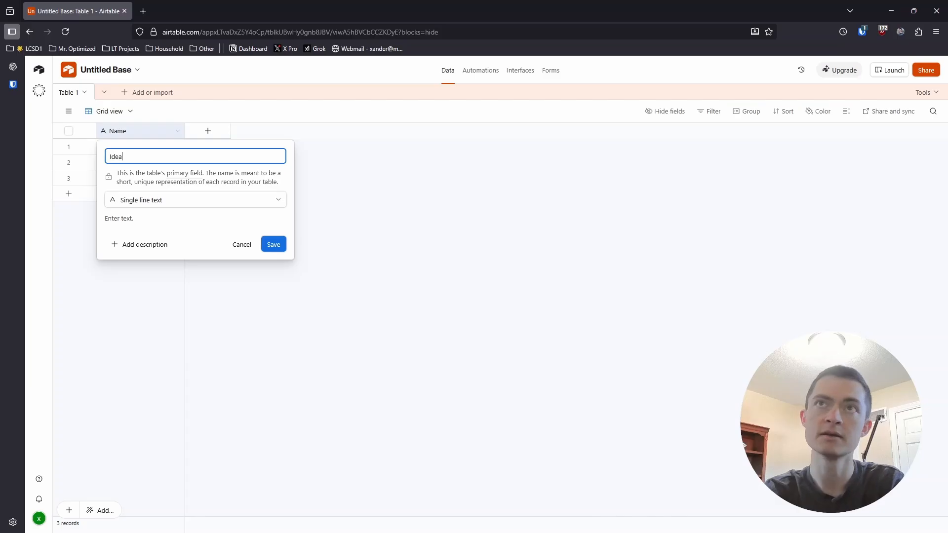
text(/Title)
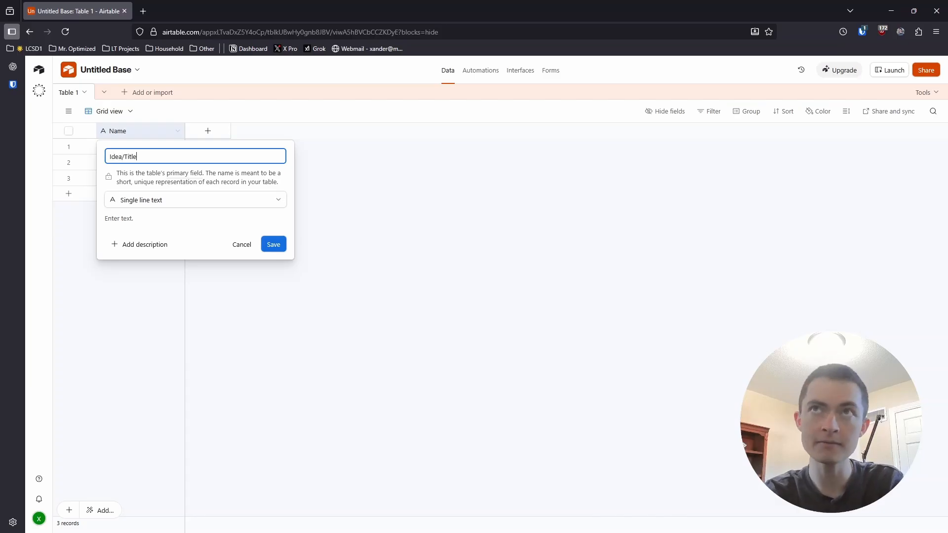
click(279, 243)
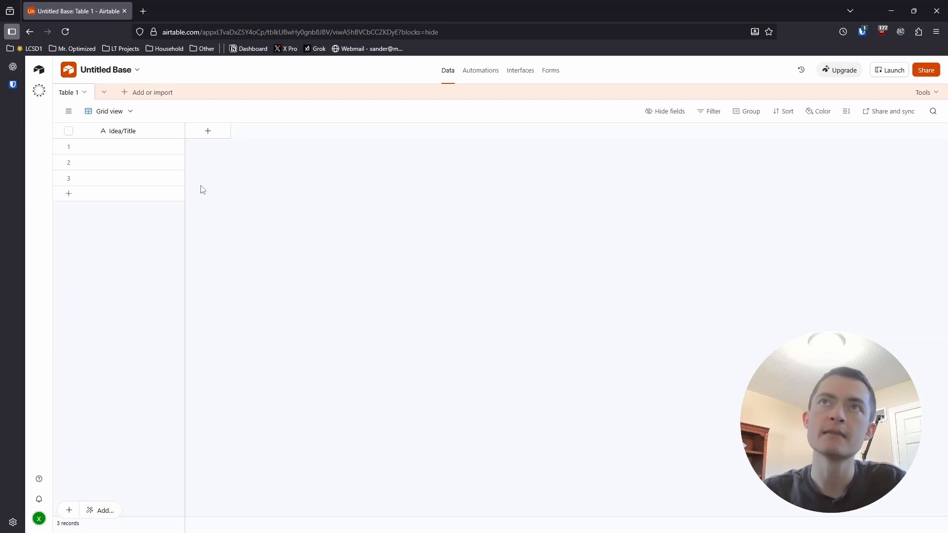
click(139, 153)
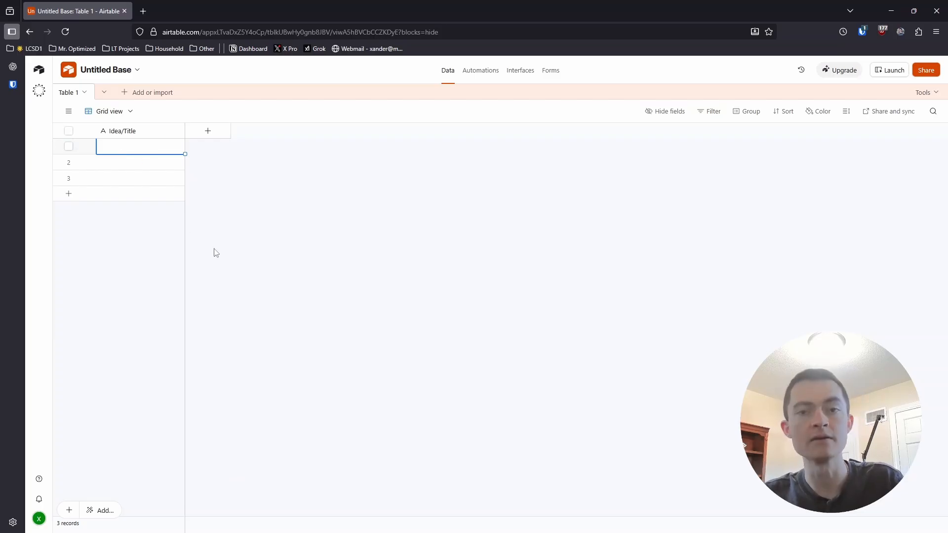
- Add a Date field named Target Date with the local date format
click(201, 139)
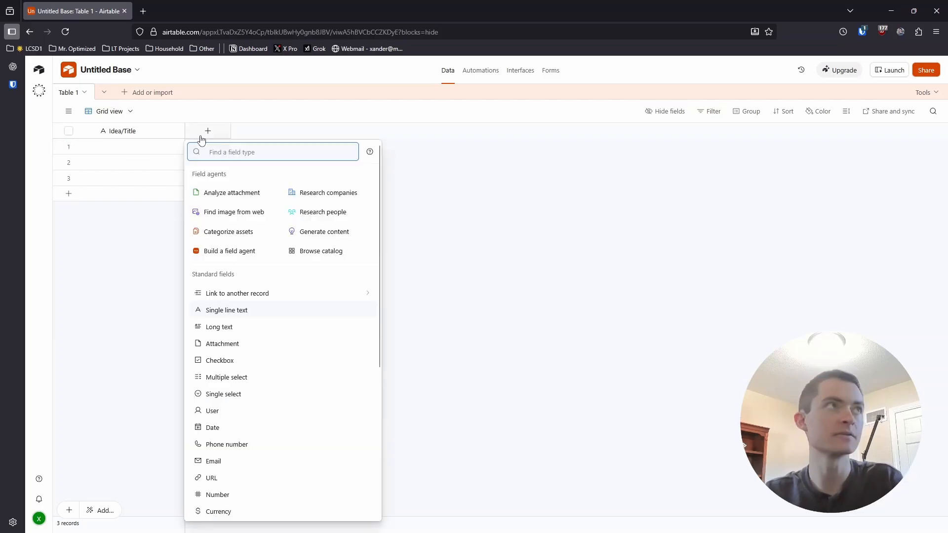
text(date)
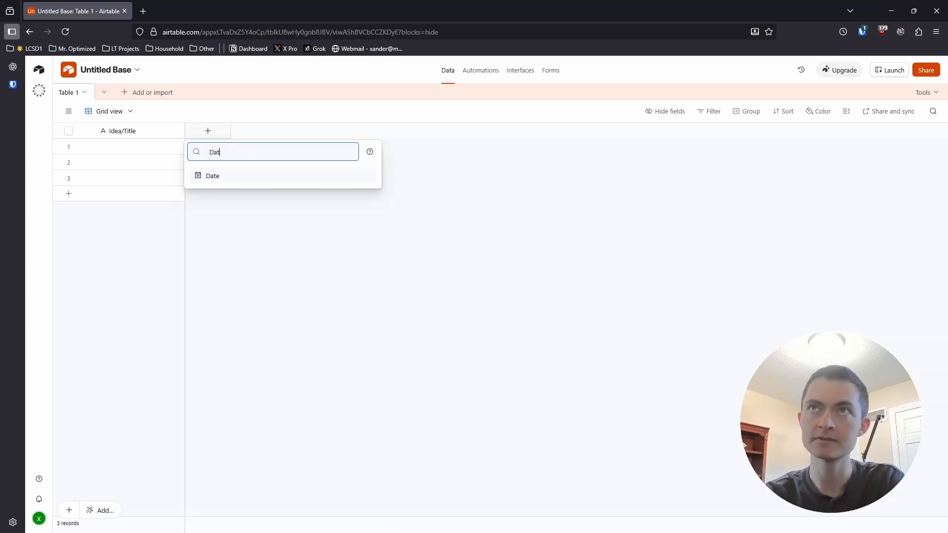
click(223, 176)
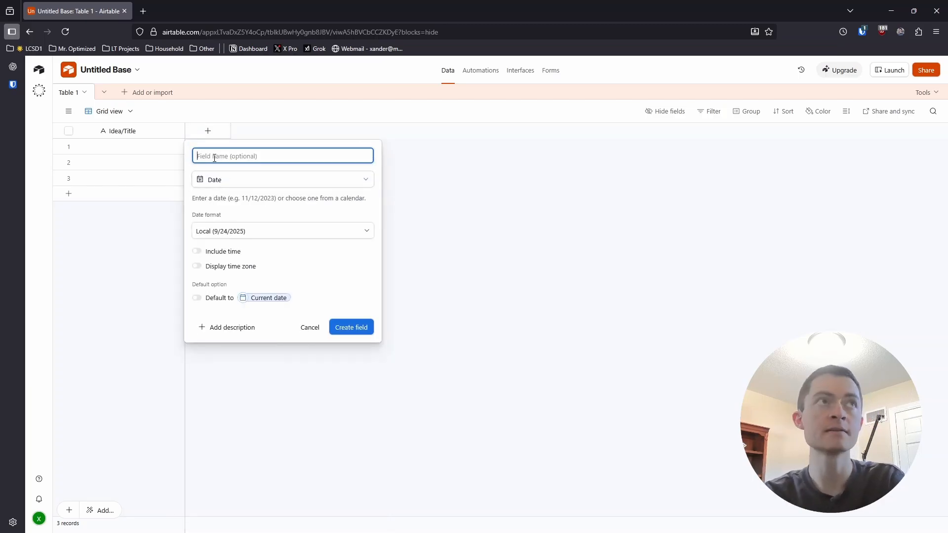
text(Target Date)
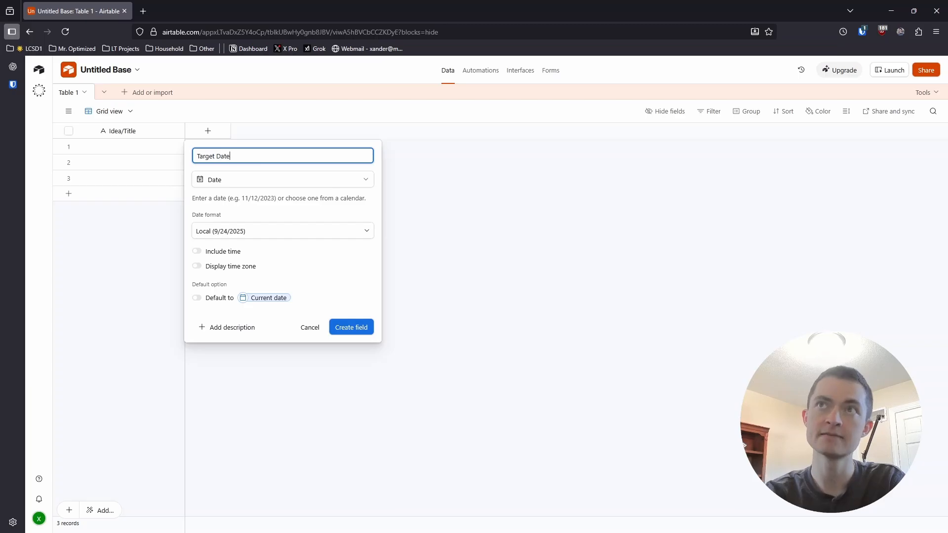
click(352, 332)
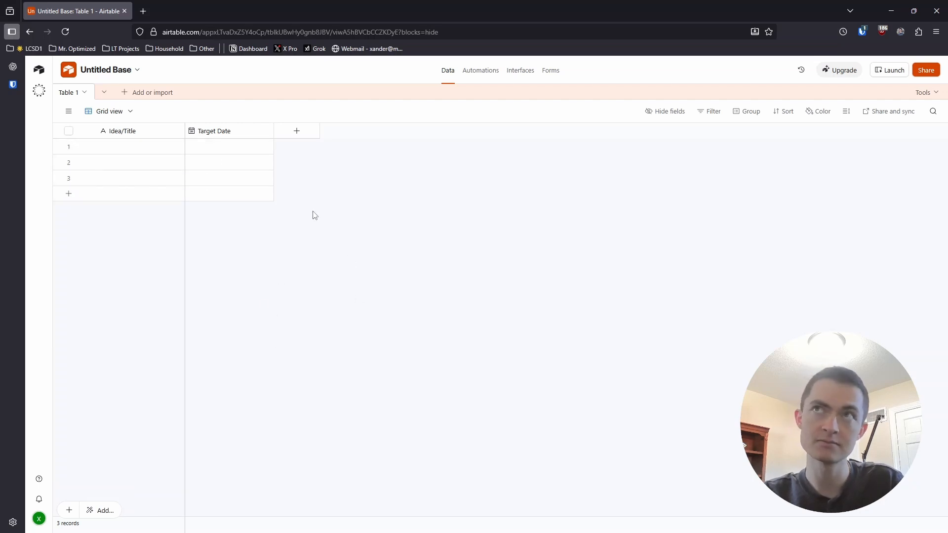
- Add an Attachment field named Thumbnail with the Files format
click(297, 132)
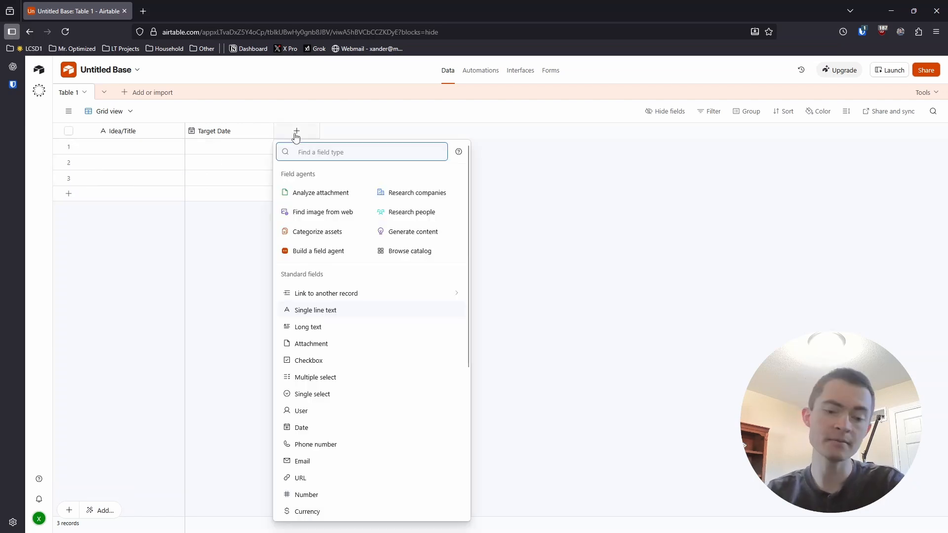
text(atta)
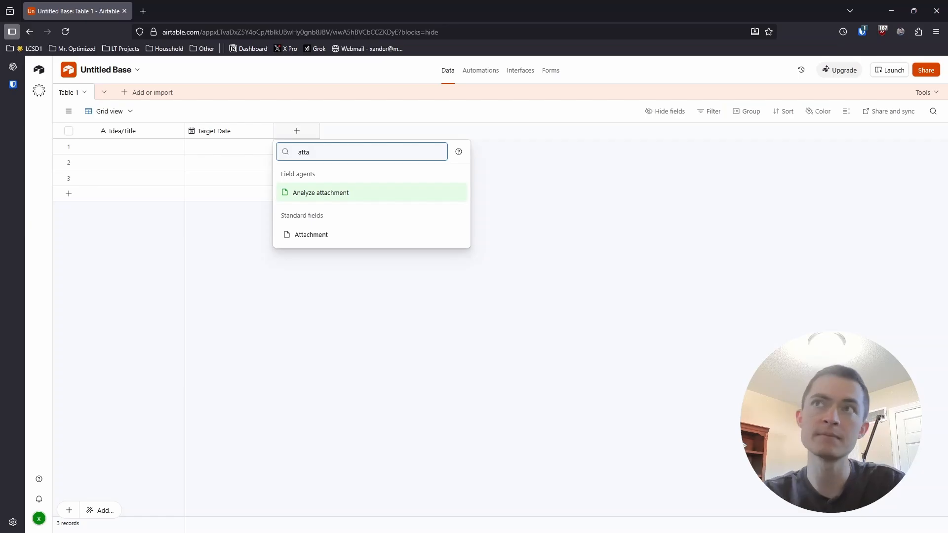
click(310, 235)
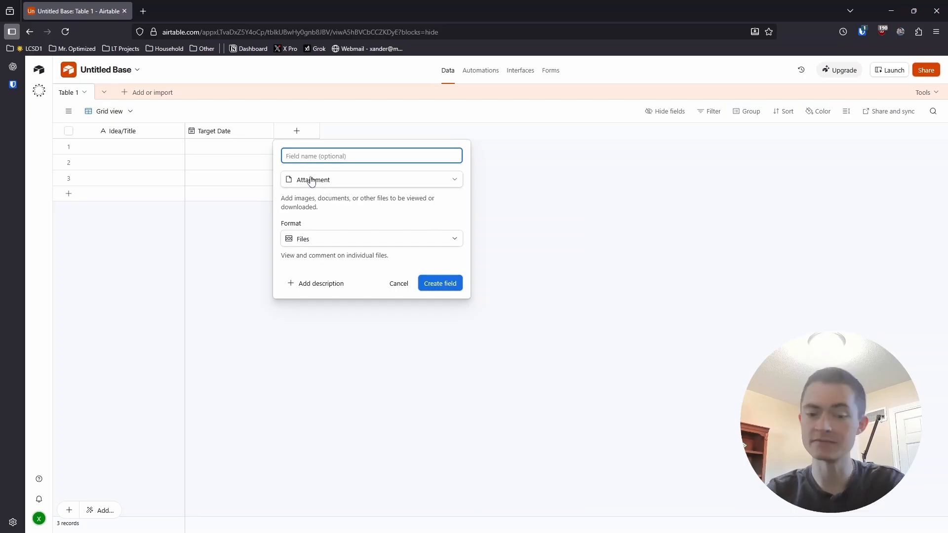
text(Thumbanil)
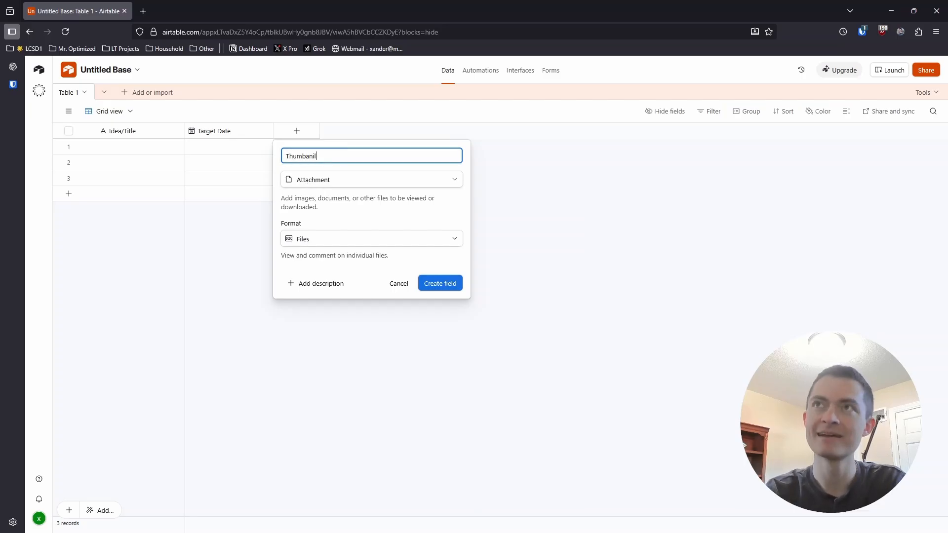
key(BackSpace)
key(BackSpace)
key(BackSpace)
key(BackSpace)
text(nail)
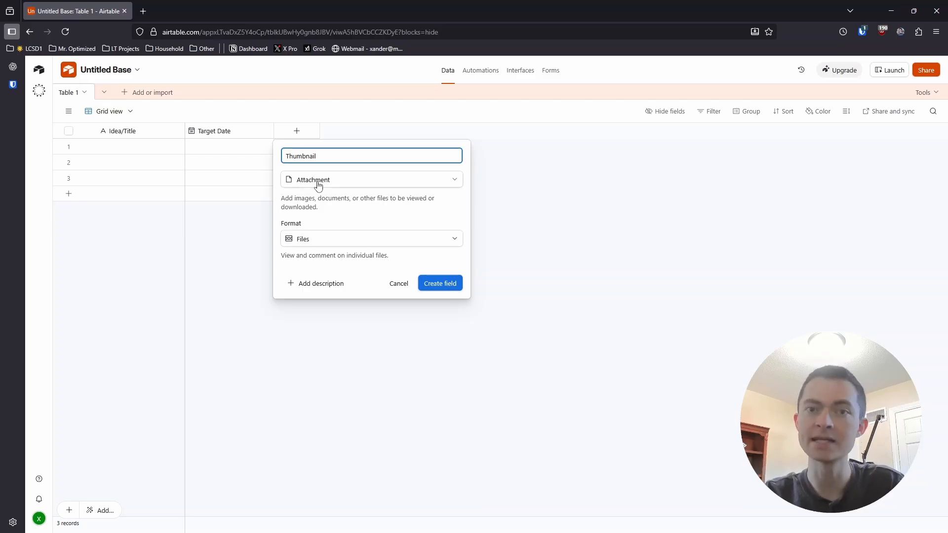
click(436, 283)
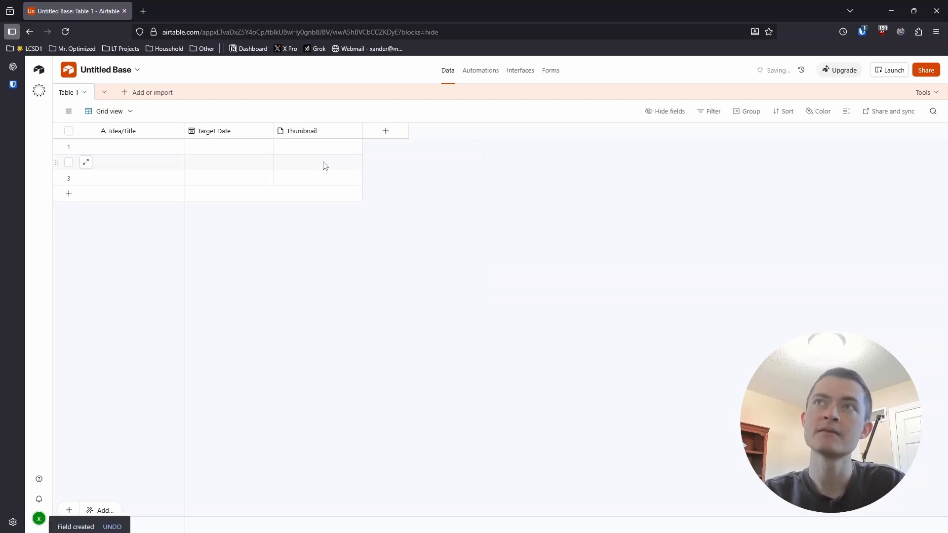
click(217, 148)
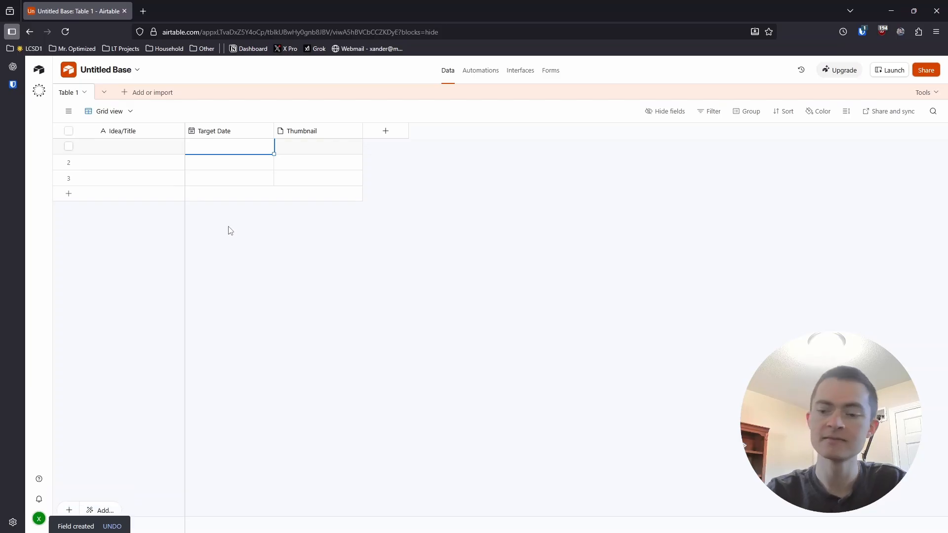
- Set the first record's Target Date to 9/27/2025
text(9/)
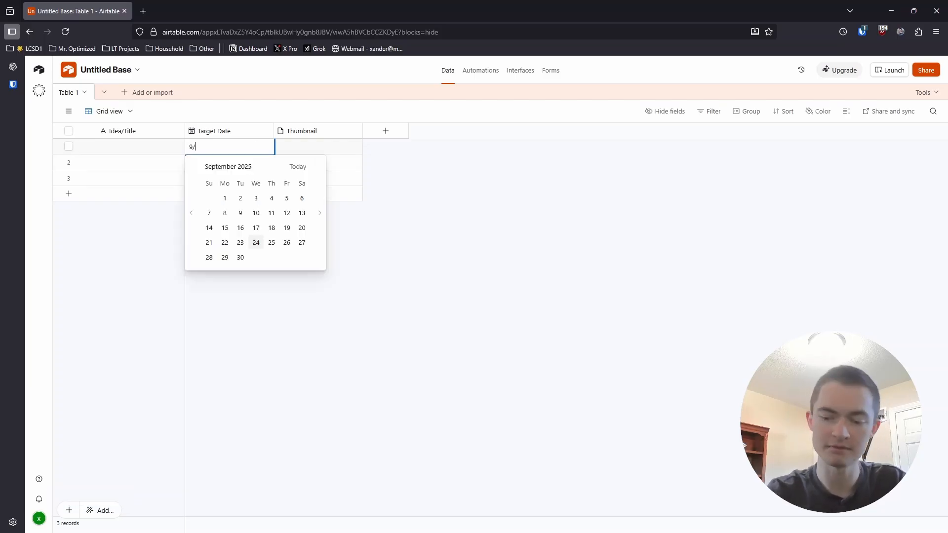
text(27)
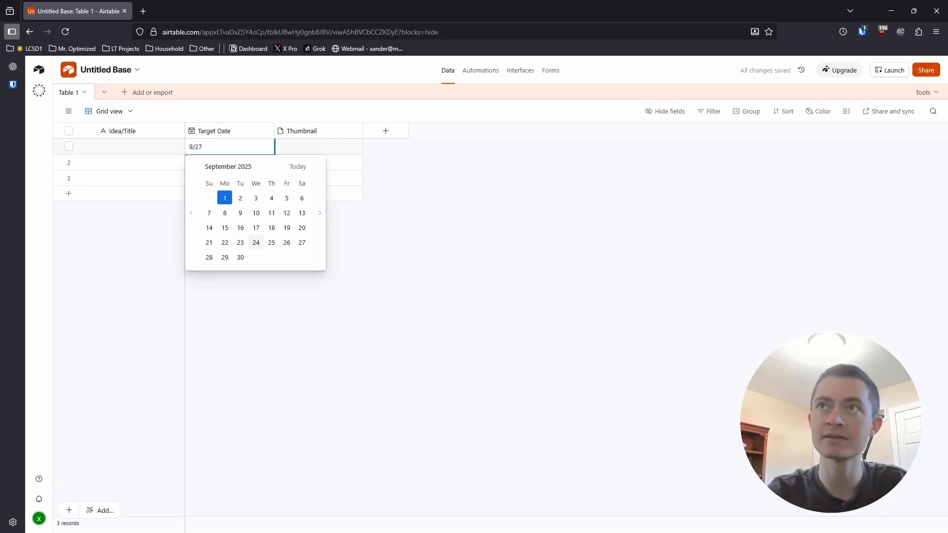
click(301, 242)
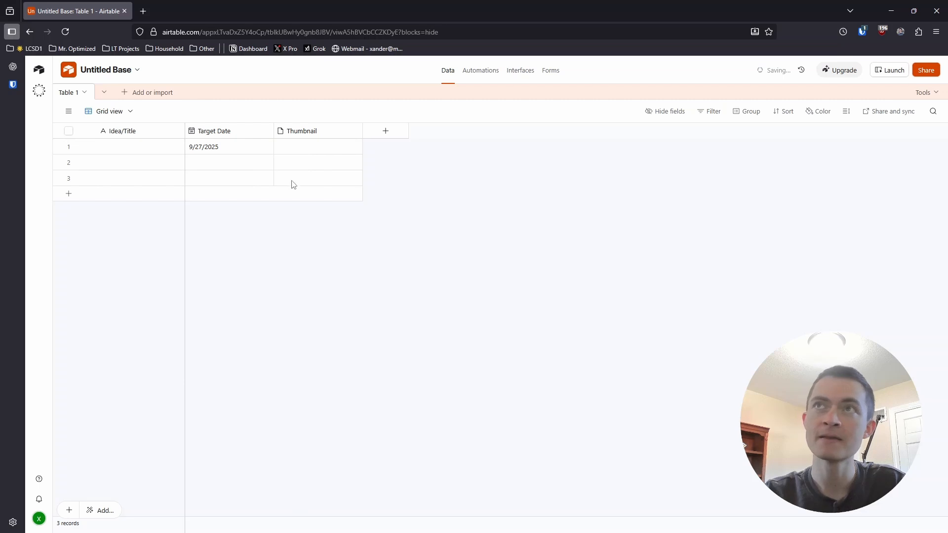
- Examine the upload sources offered for the first record's Thumbnail attachment and close them without adding a file
click(297, 153)
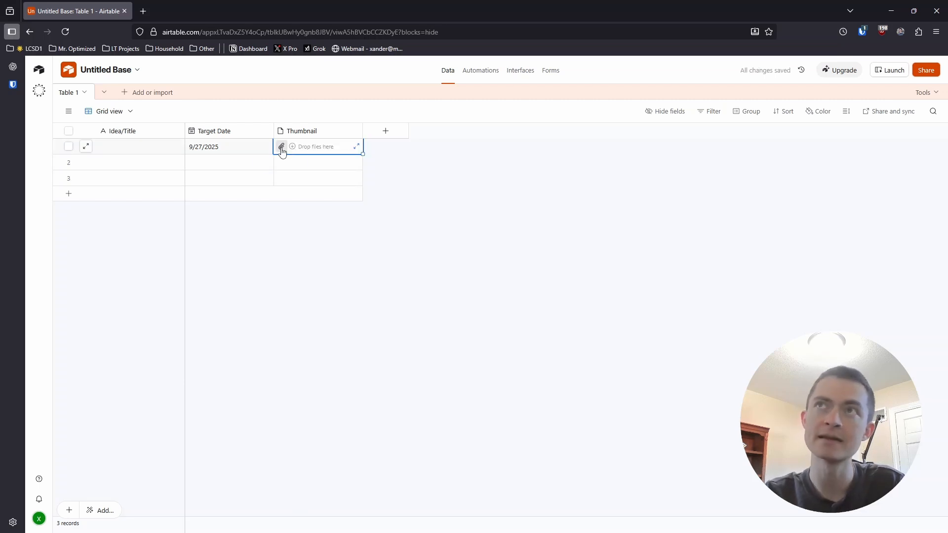
click(282, 147)
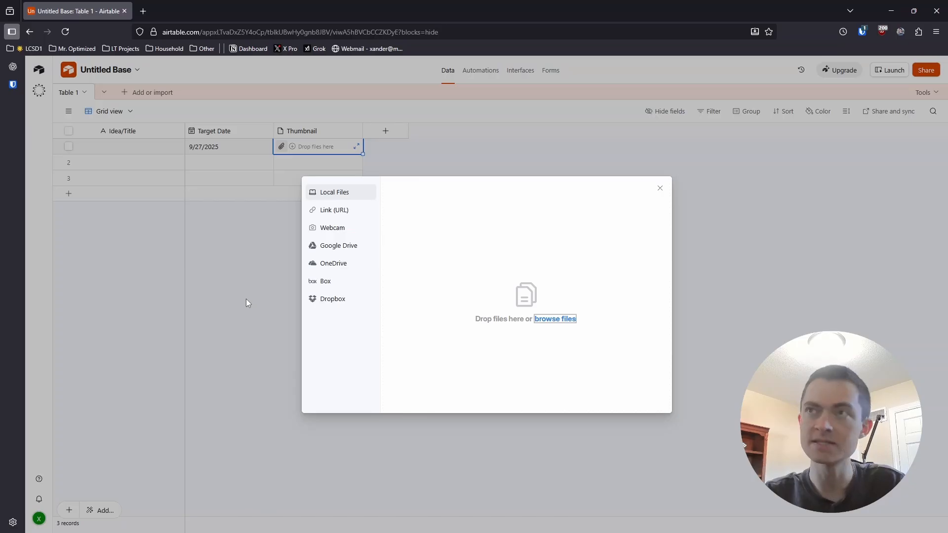
click(262, 268)
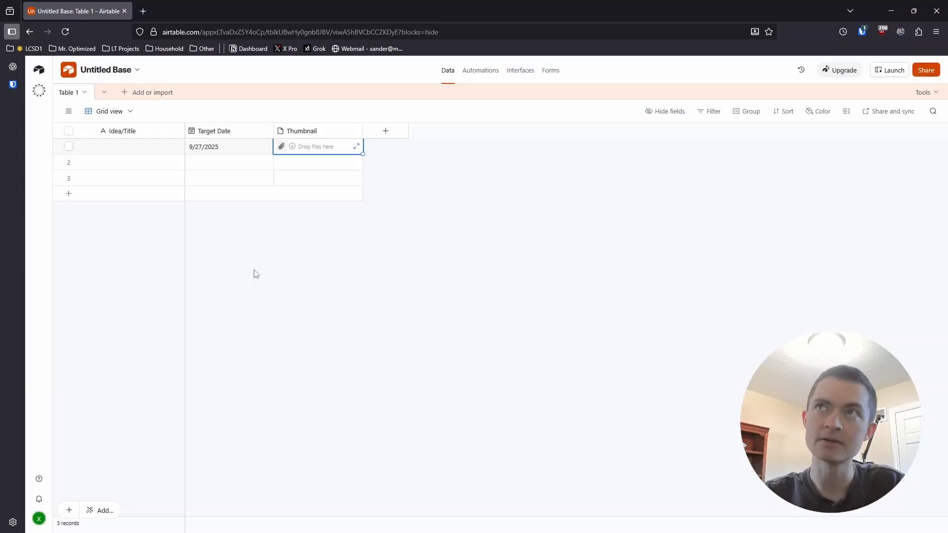
- Add a Long text field named Description, without rich text formatting
click(299, 132)
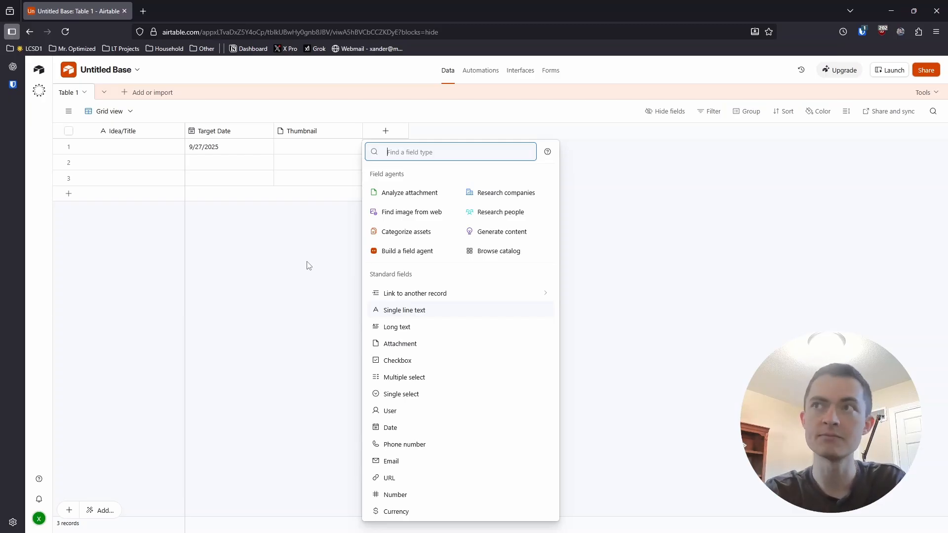
click(432, 329)
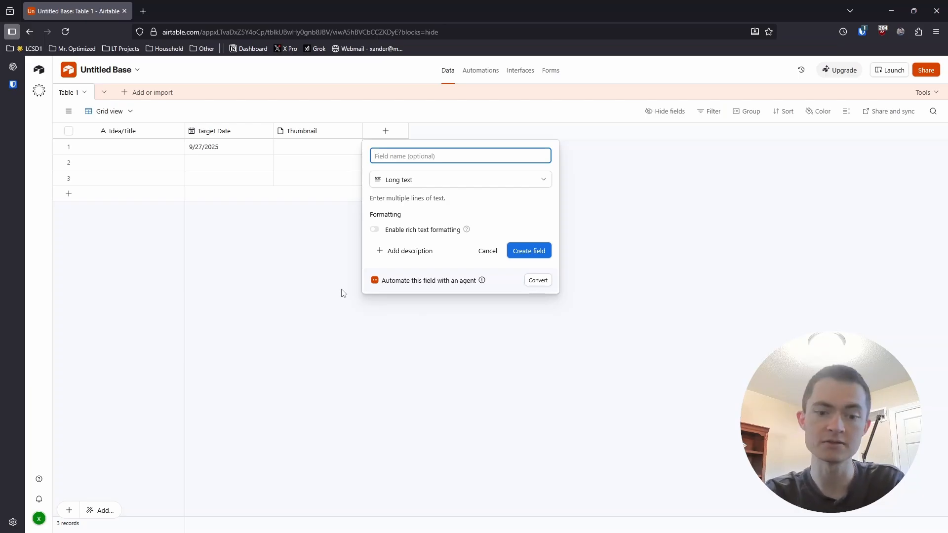
text(D)
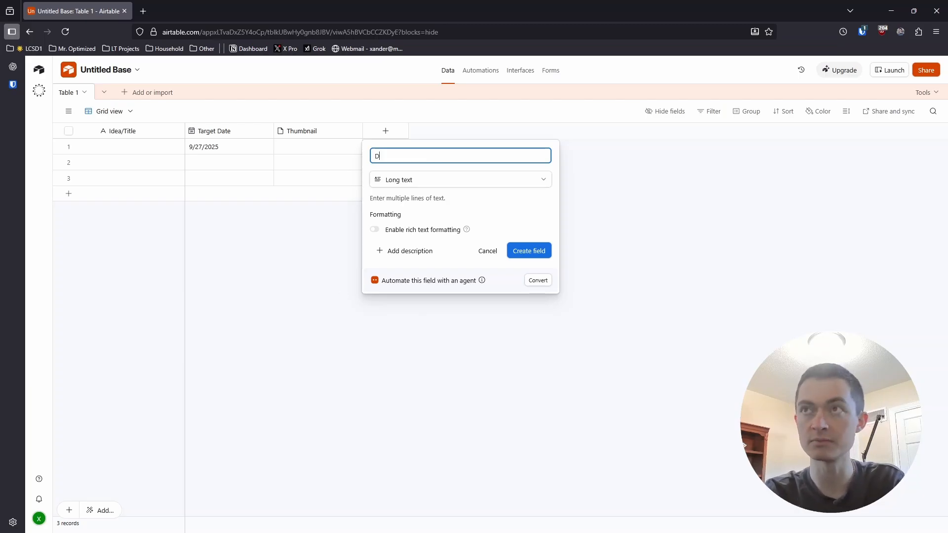
text(esc)
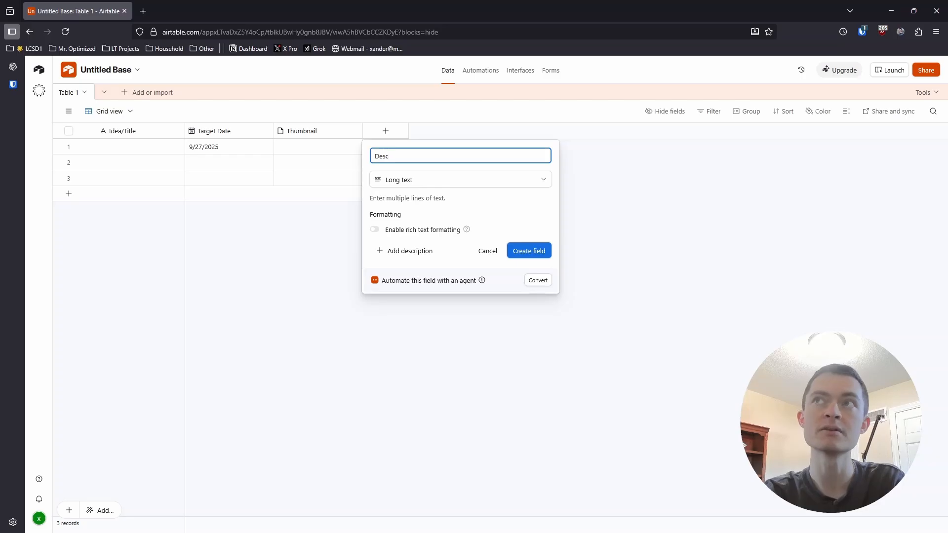
text(ription)
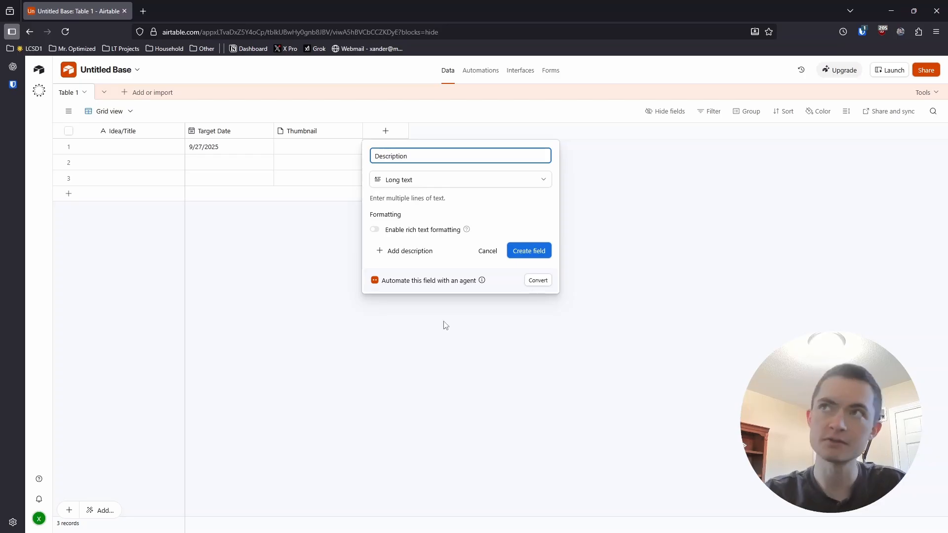
click(522, 256)
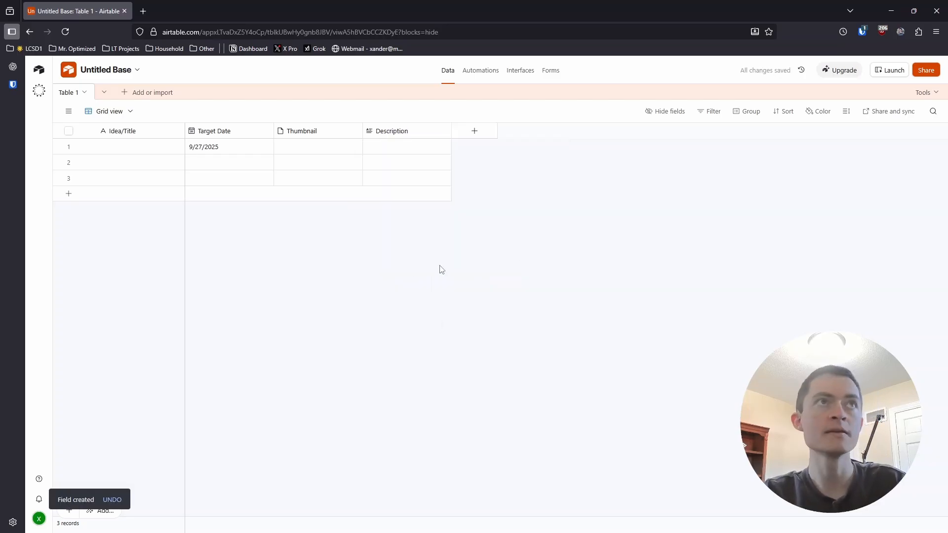
- Add a Single select field named Status without defining any options
click(468, 133)
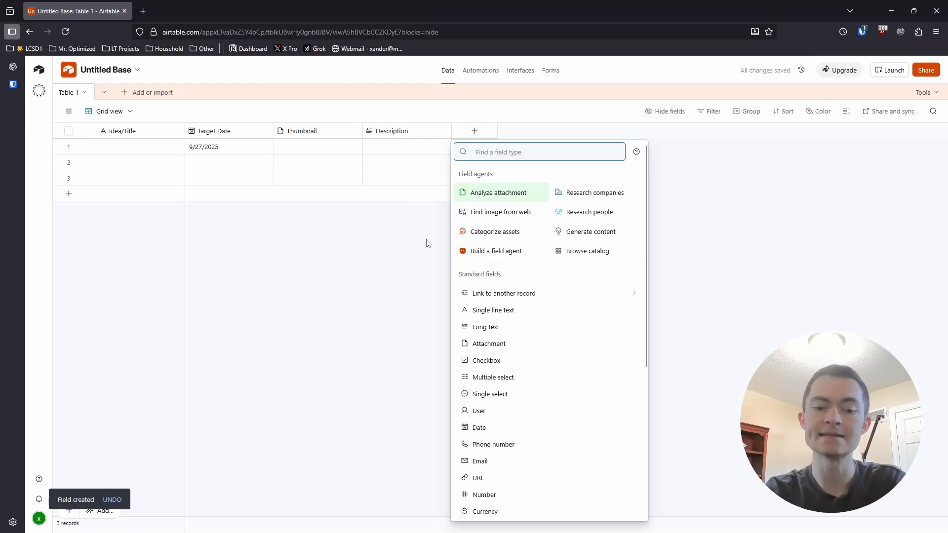
text(sin)
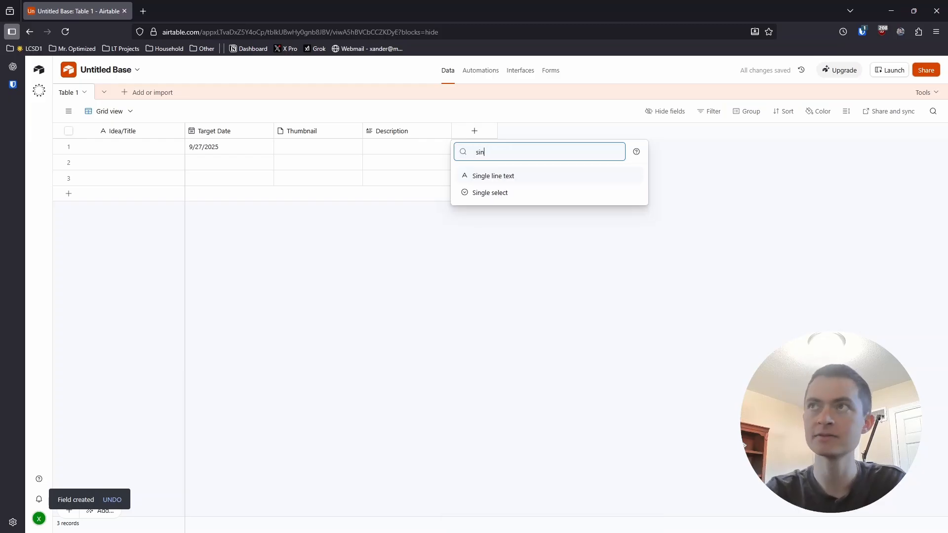
click(487, 192)
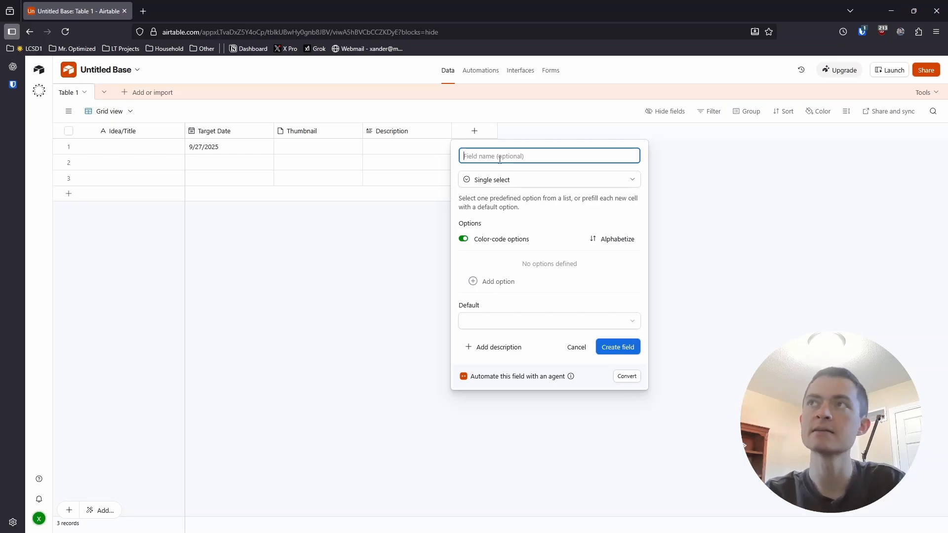
text(St)
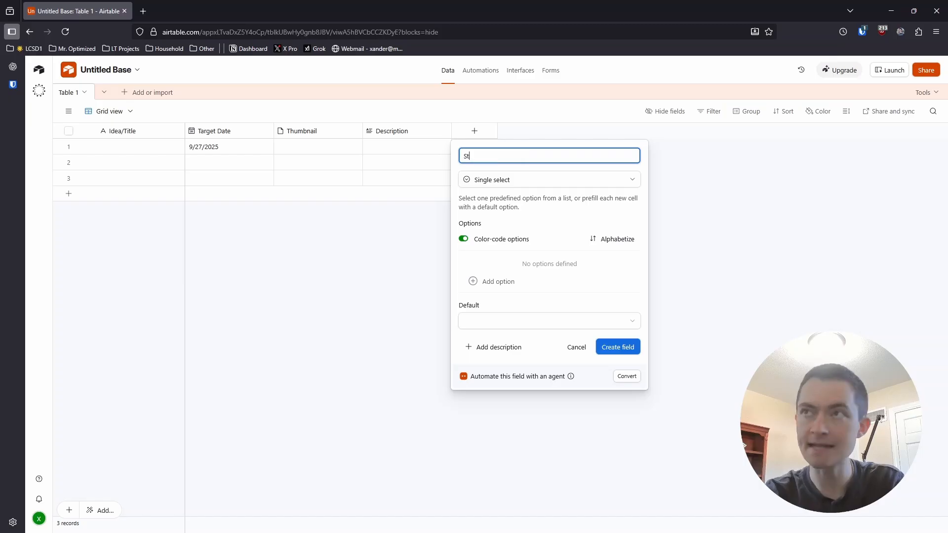
text(atus)
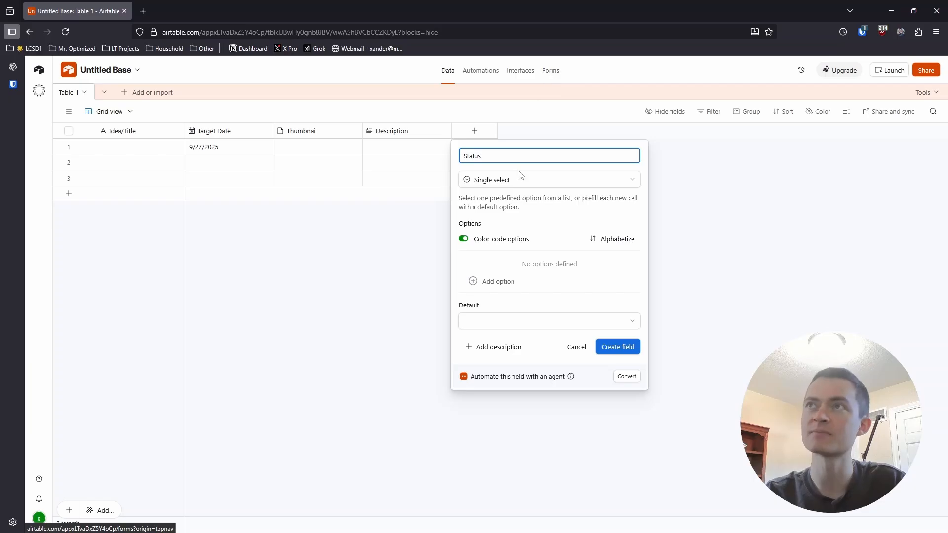
click(613, 347)
- Add a Created time field with local date and 12 hour time formats, keeping its default name, and narrow its column slightly
click(561, 132)
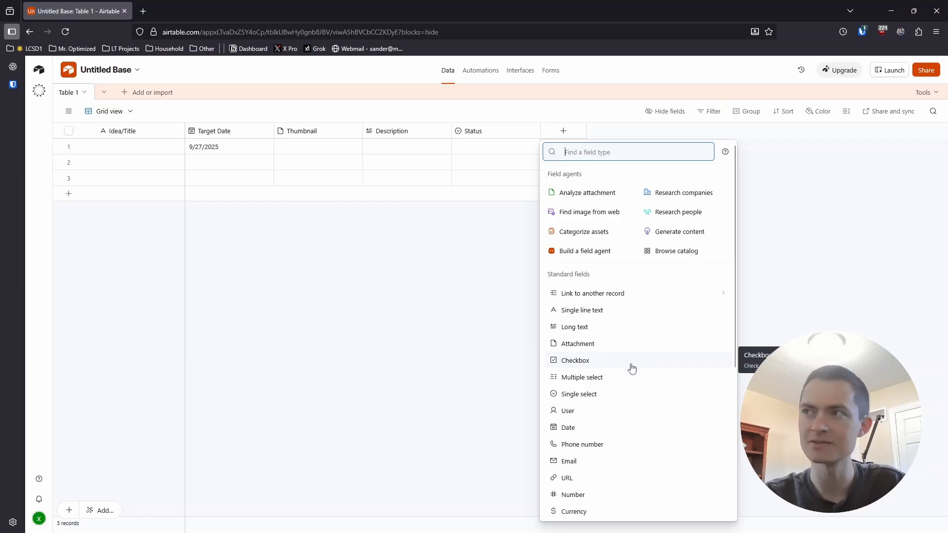
scroll(610, 448, down, 2)
scroll(610, 447, down, 3)
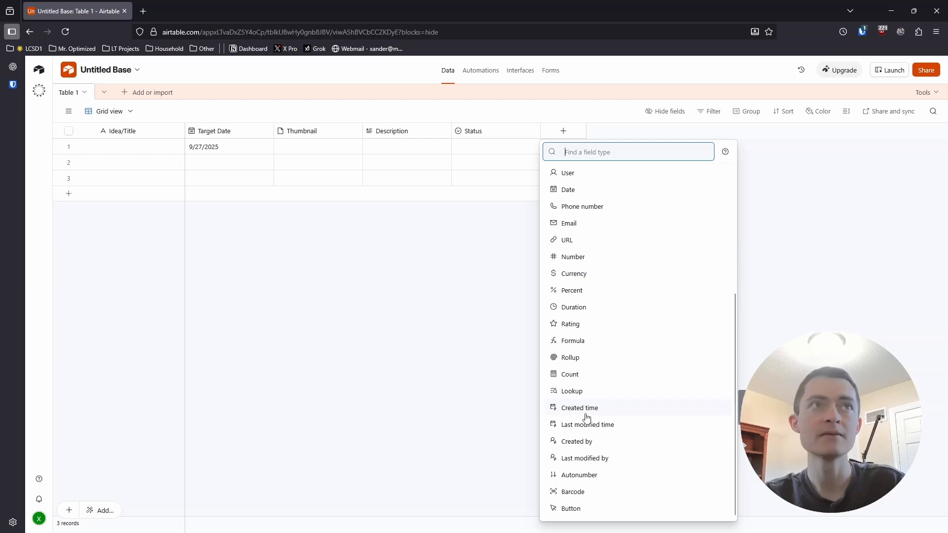
click(583, 415)
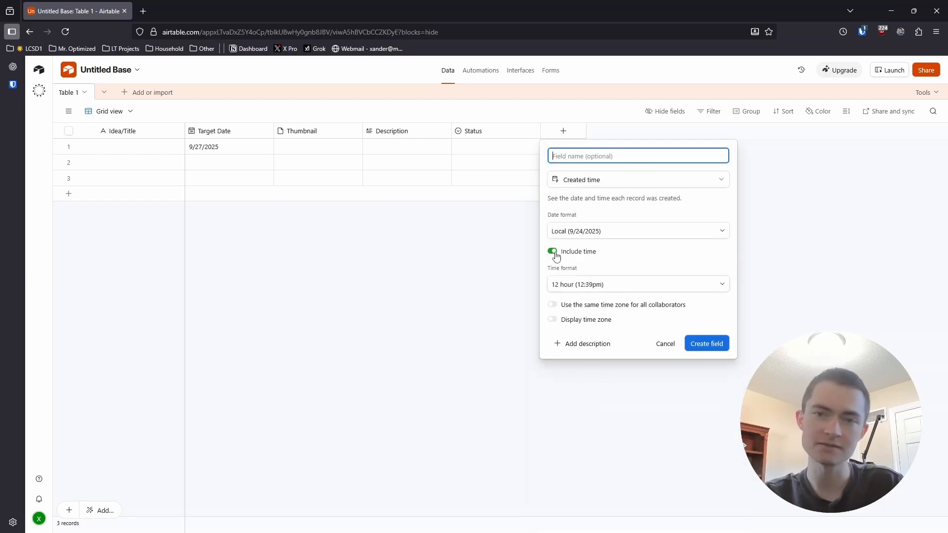
click(701, 346)
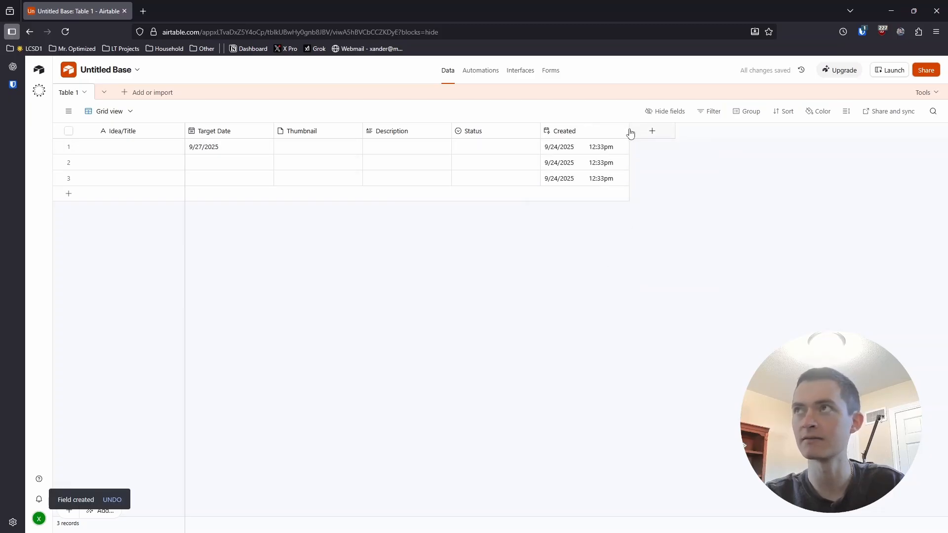
drag(628, 131, 615, 131)
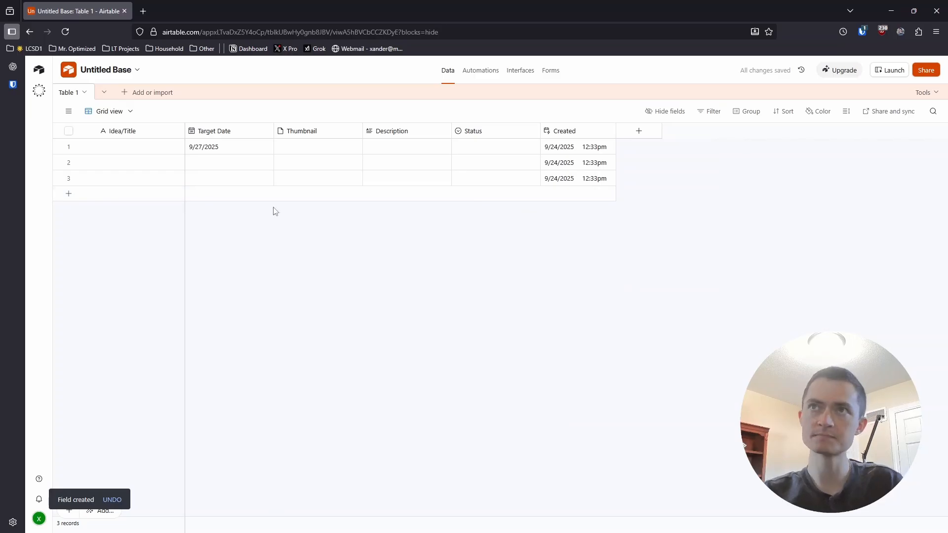
- Add a fourth, empty record at the end of the table
click(156, 199)
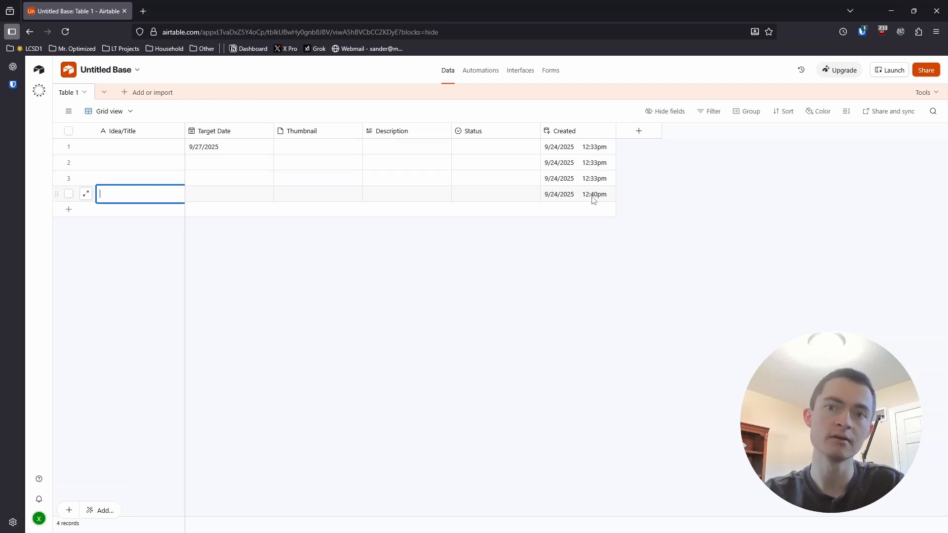
click(278, 454)
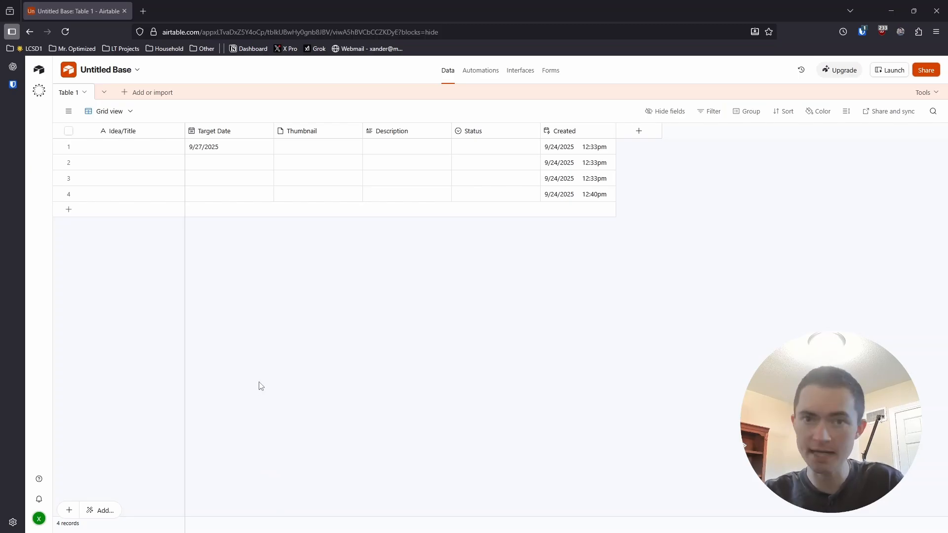
click(69, 112)
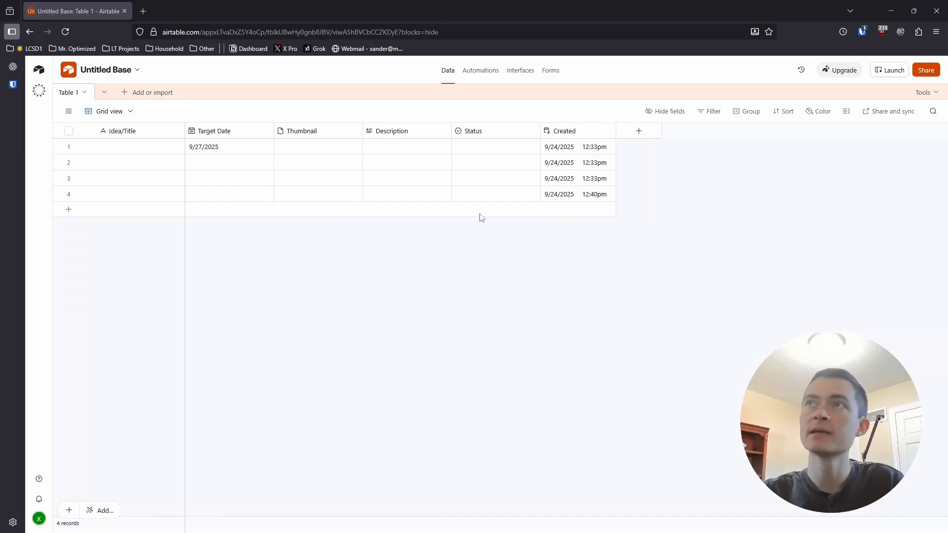
- Edit the Status field and add New/Banked as its first option
double_click(483, 134)
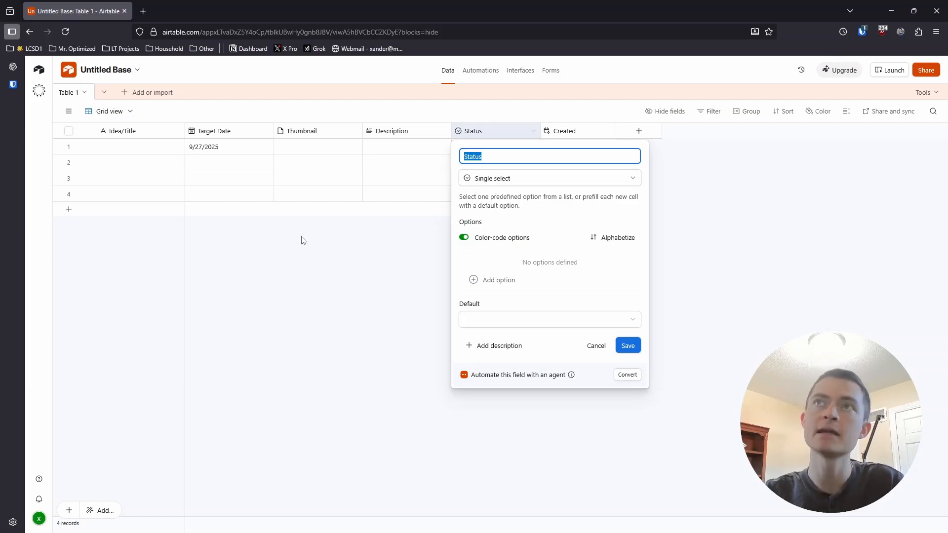
click(480, 282)
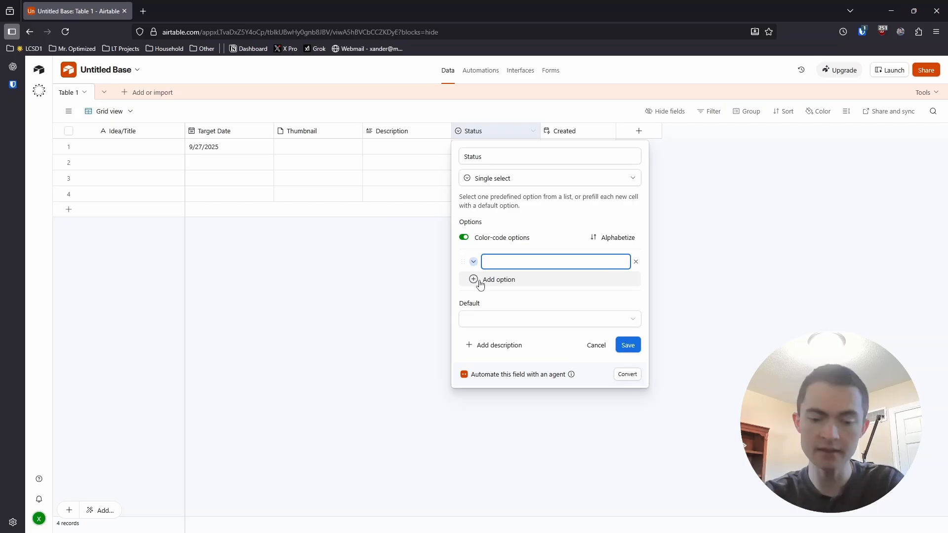
text(N)
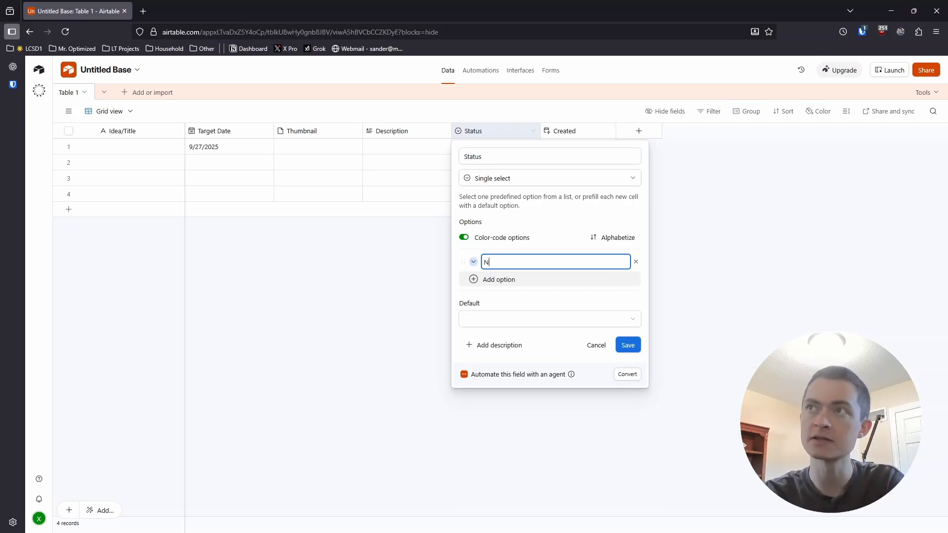
text(ew)
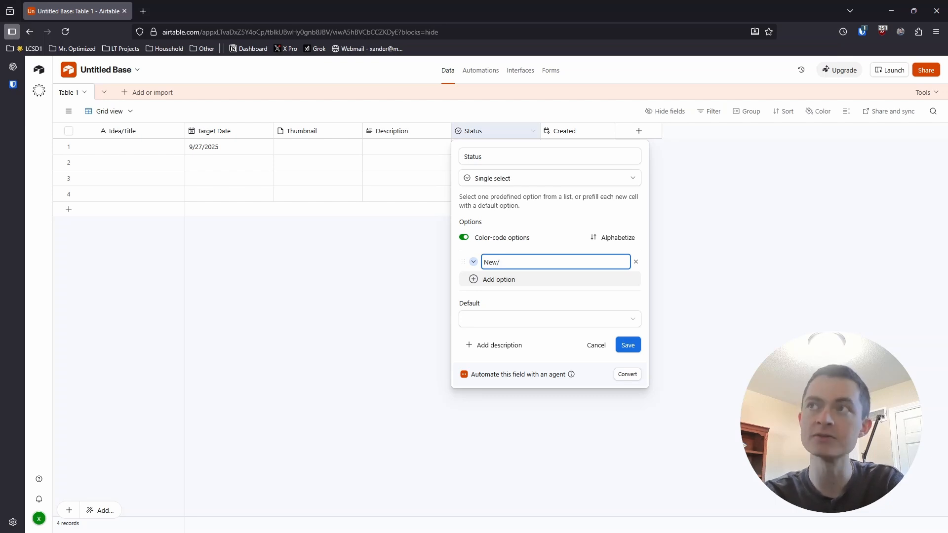
text(/Banked)
key(Return)
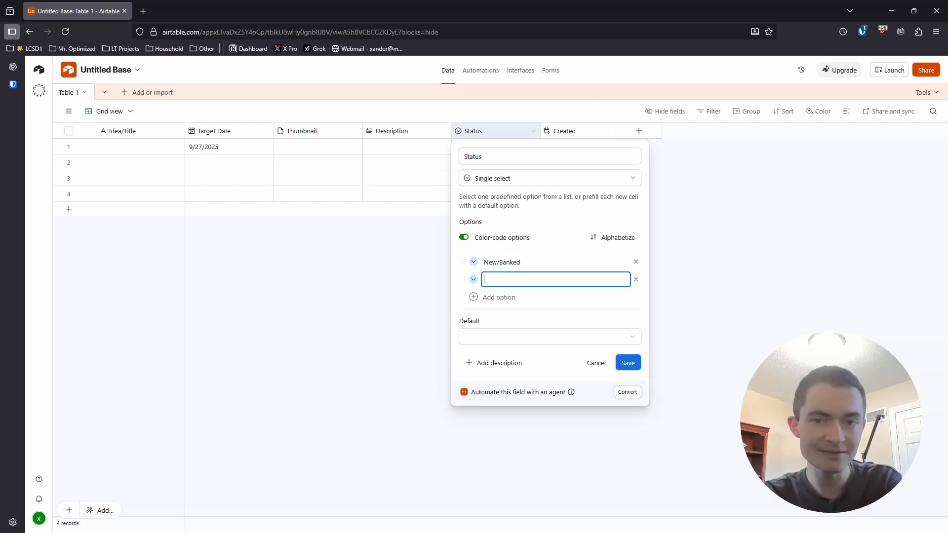
- Add Favorite Ideas and Packaged as the second and third Status options
text(F)
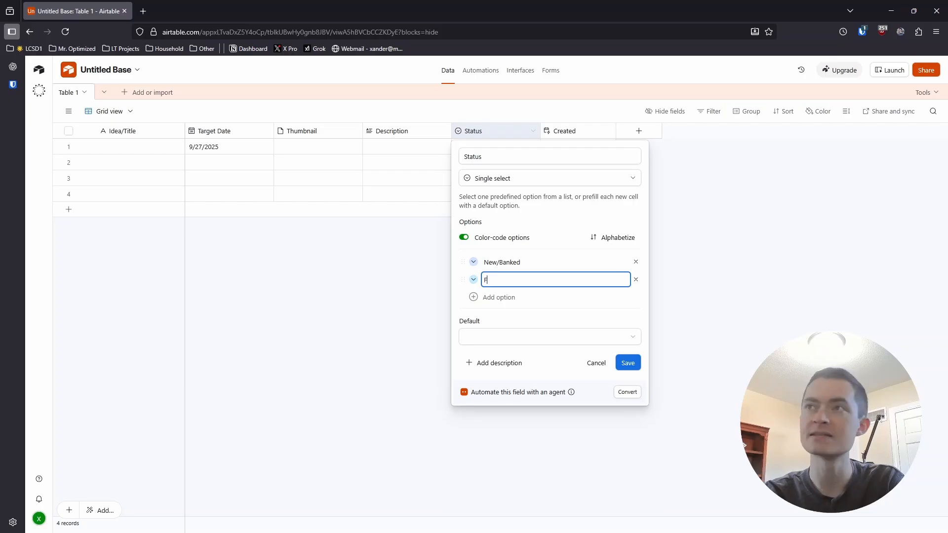
text(avorite Ideas)
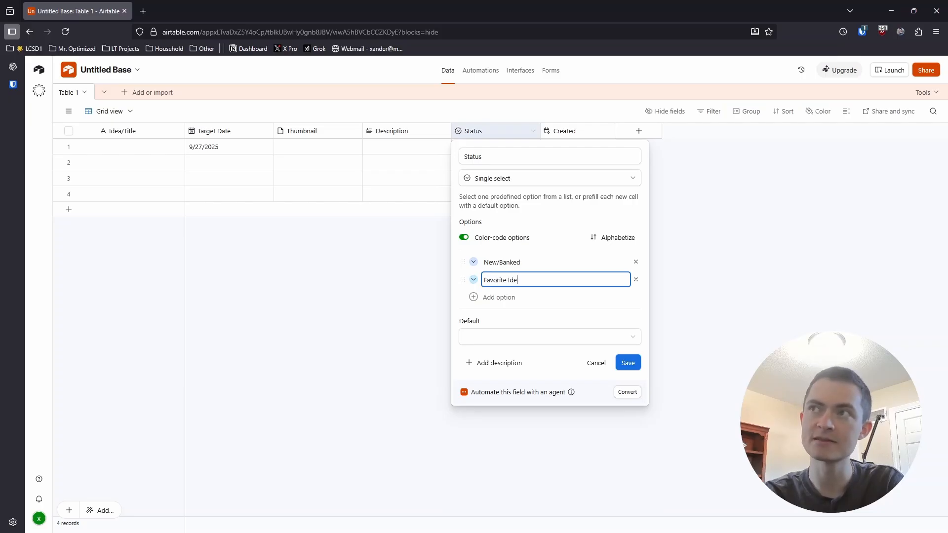
key(Return)
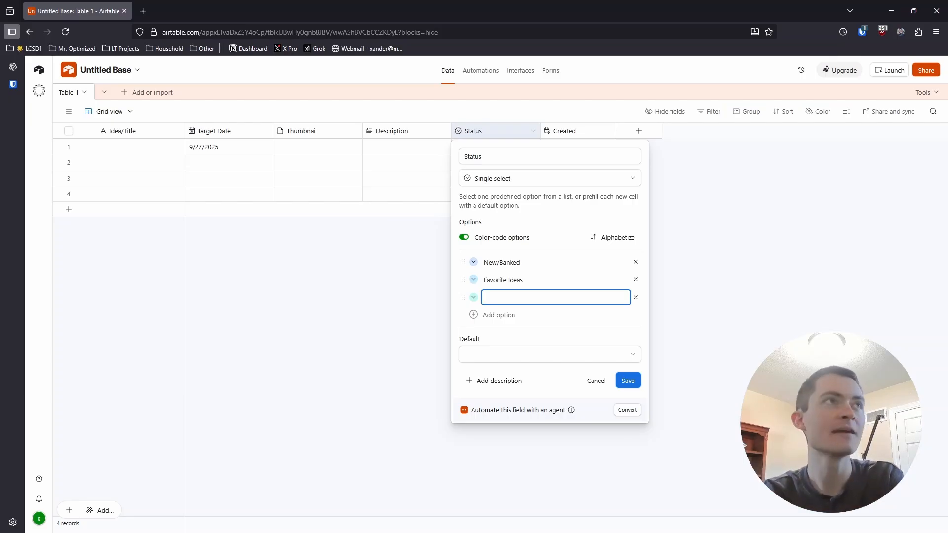
text(Packaged)
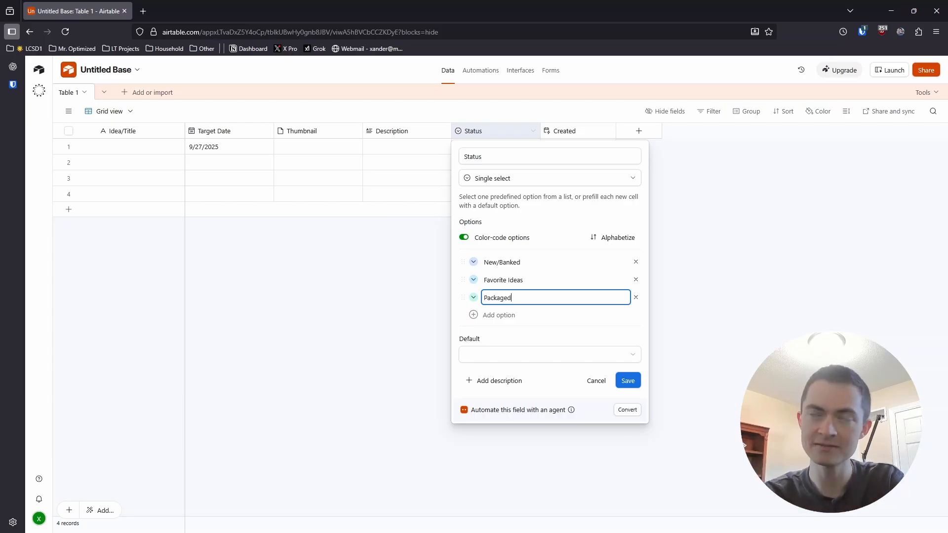
key(Return)
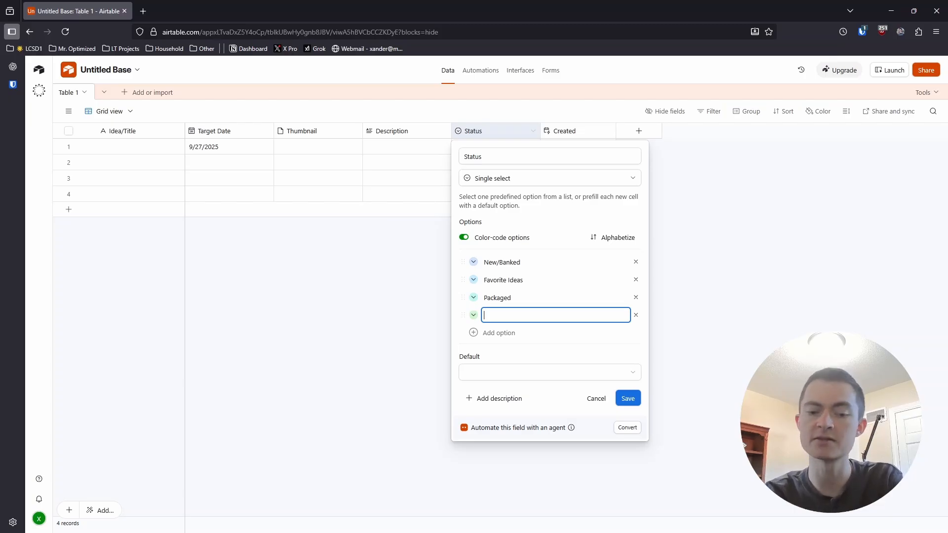
- Add Favorite Packages and Uploaded as the fourth and fifth Status options
text(Favorite)
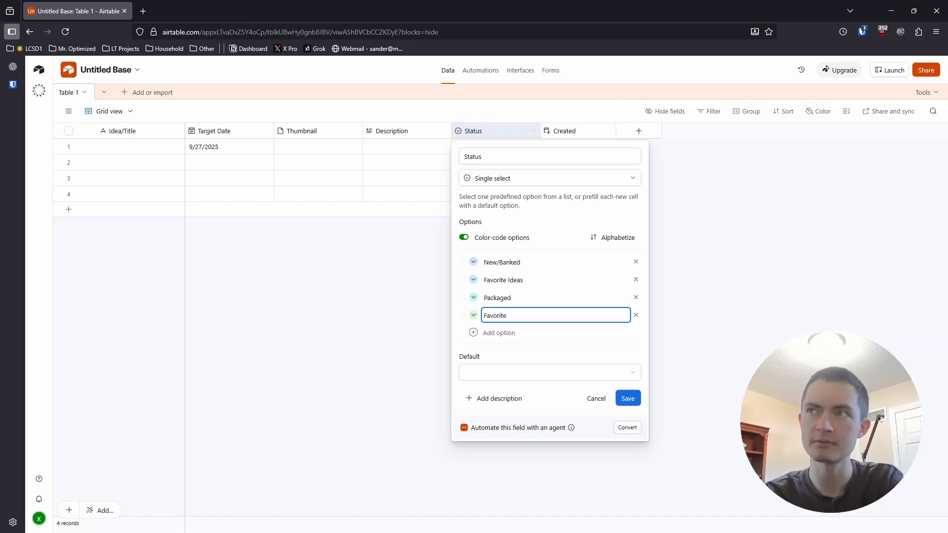
text( Packages)
key(Return)
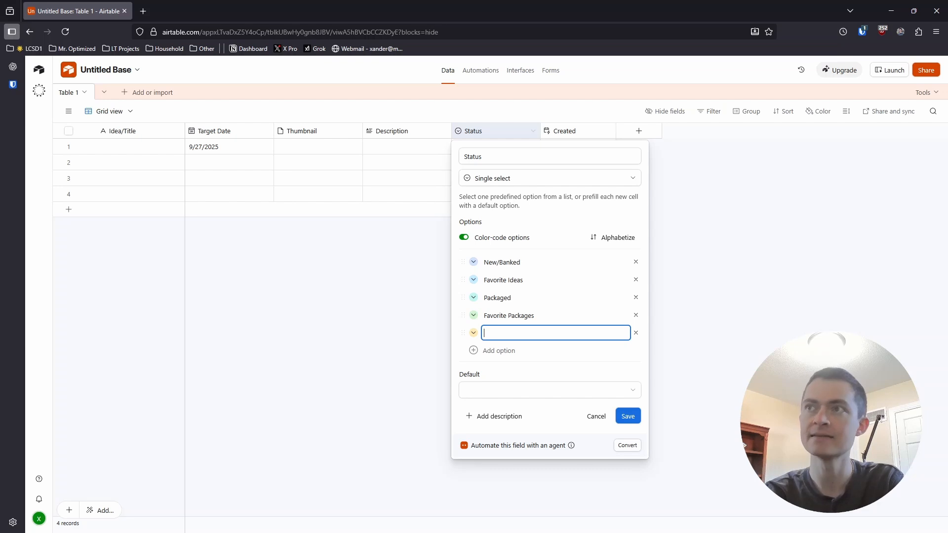
text(Uploaded)
key(Return)
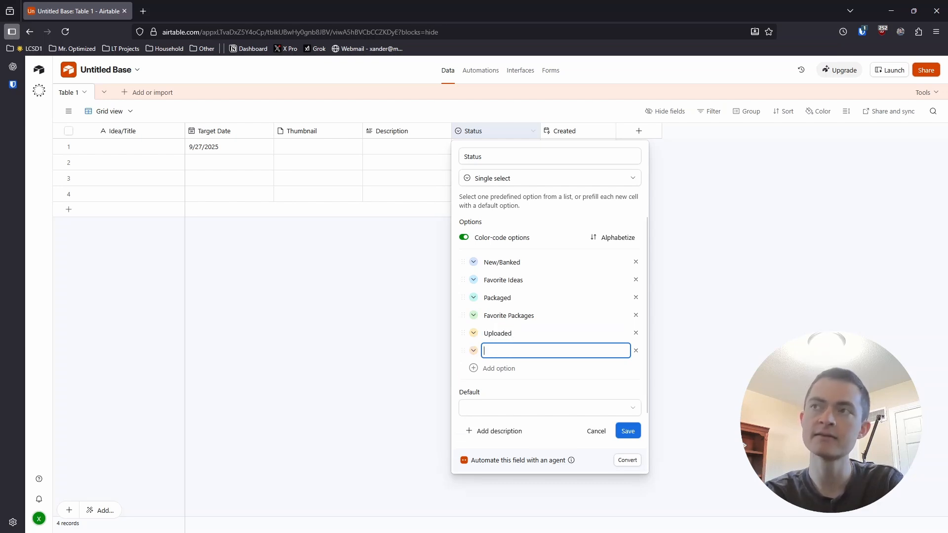
- Add Archive as the last Status option and save the field's changes
text(Archived)
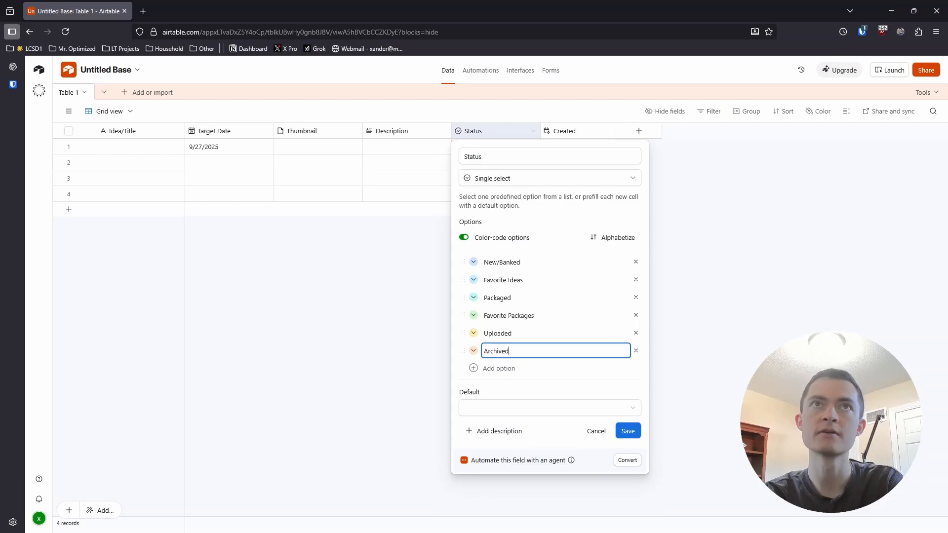
key(BackSpace)
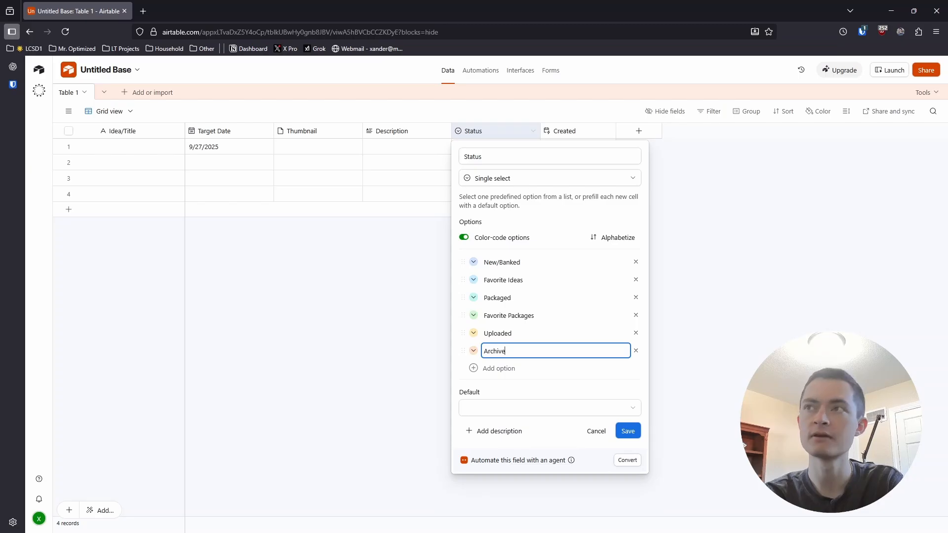
key(Return)
click(321, 313)
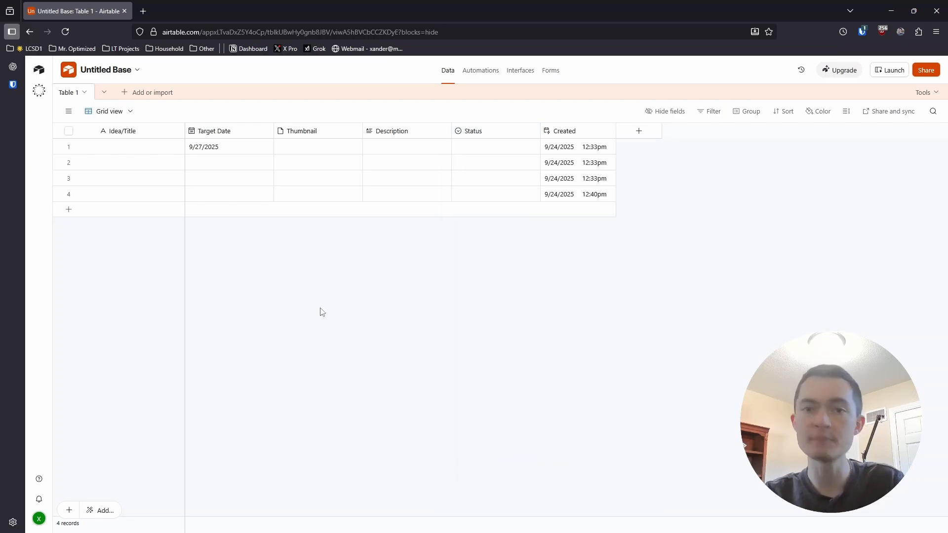
double_click(491, 132)
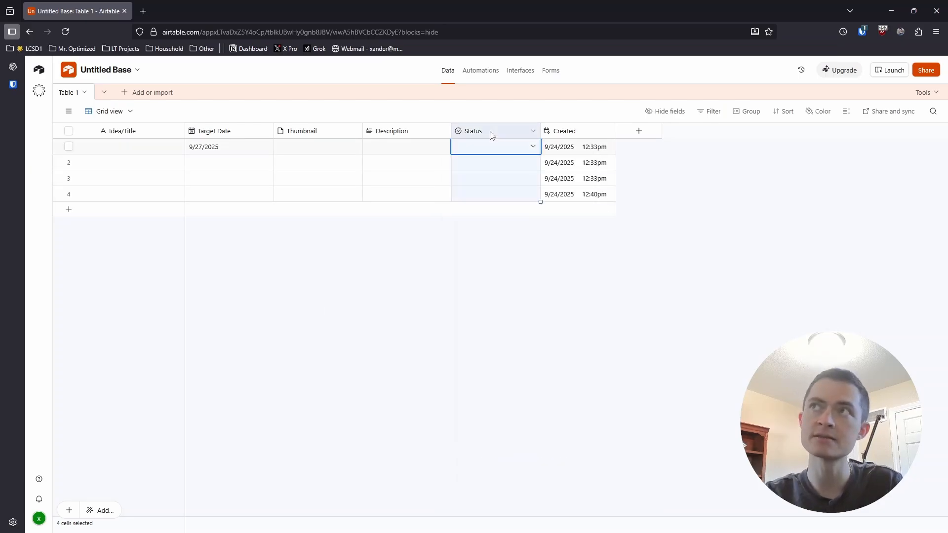
click(381, 330)
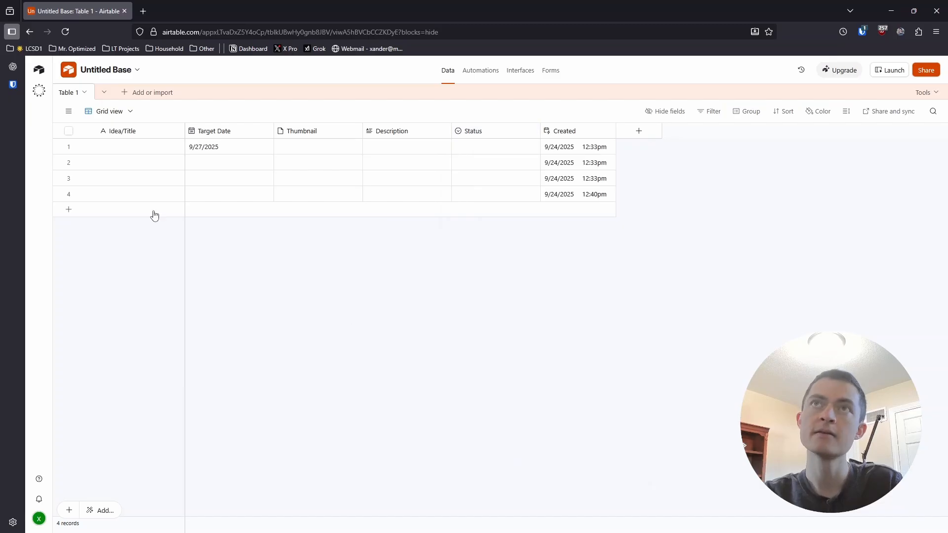
- Create a collaborative Kanban view named By Status, stacked by the Status field
click(69, 111)
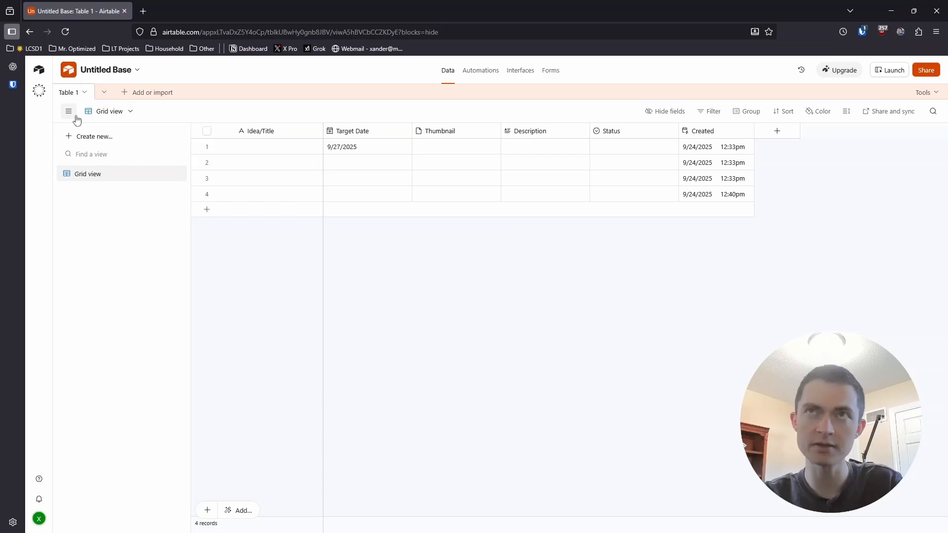
click(85, 139)
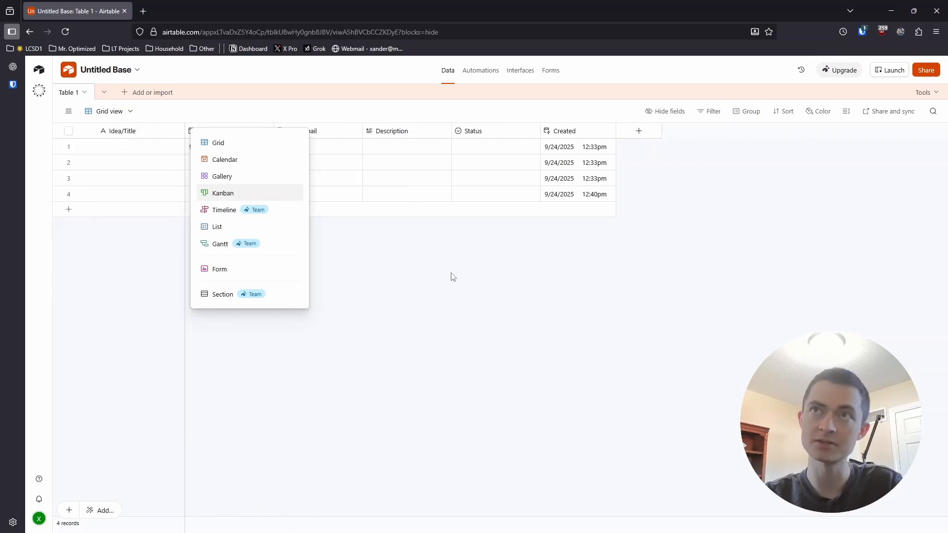
mouse_move(70, 115)
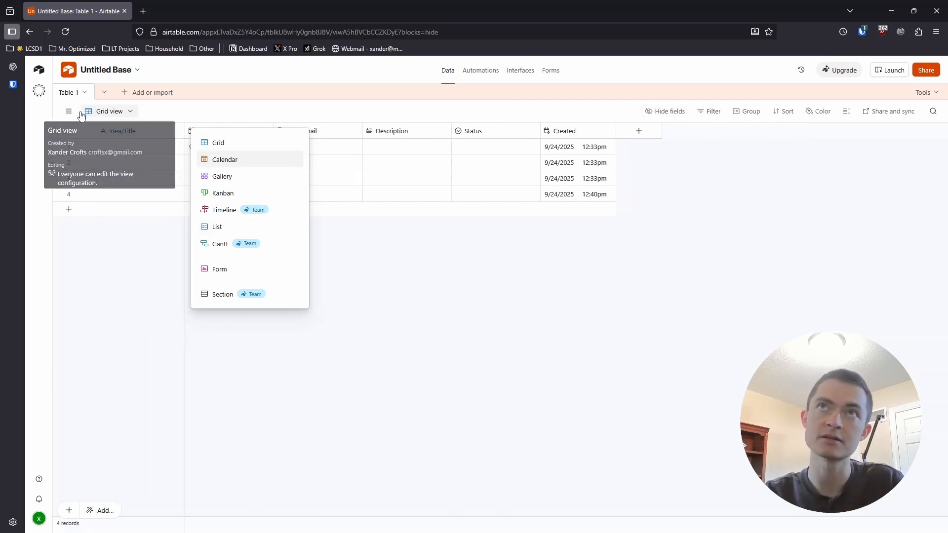
click(234, 195)
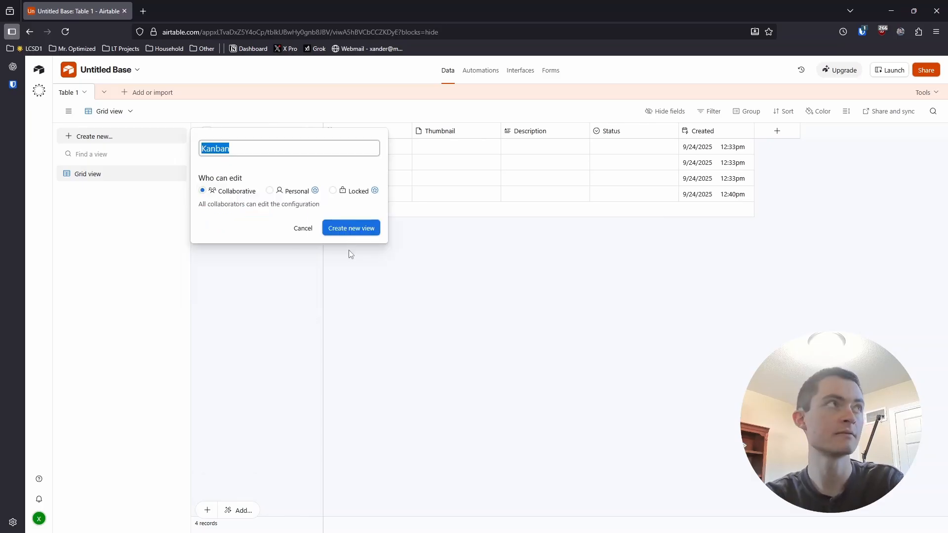
text(By Sta)
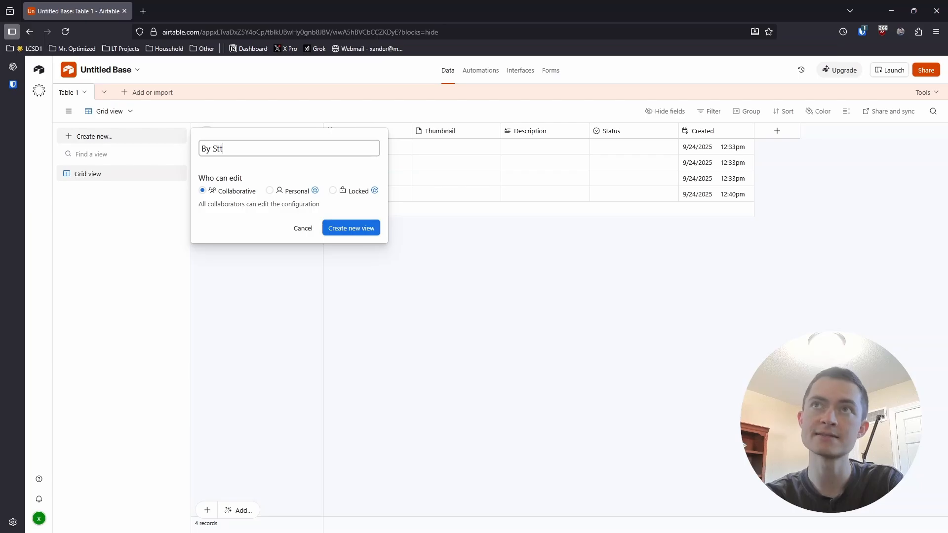
text(tus)
key(Return)
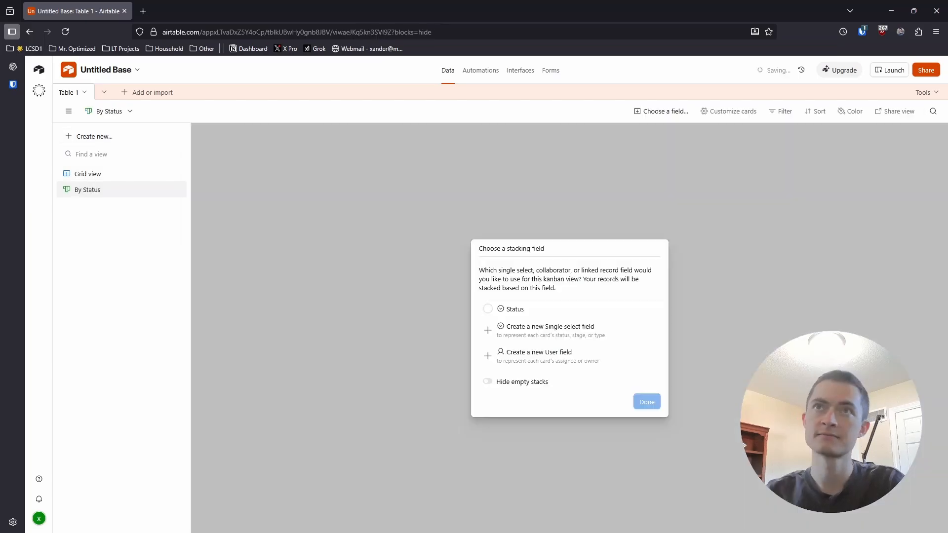
click(494, 309)
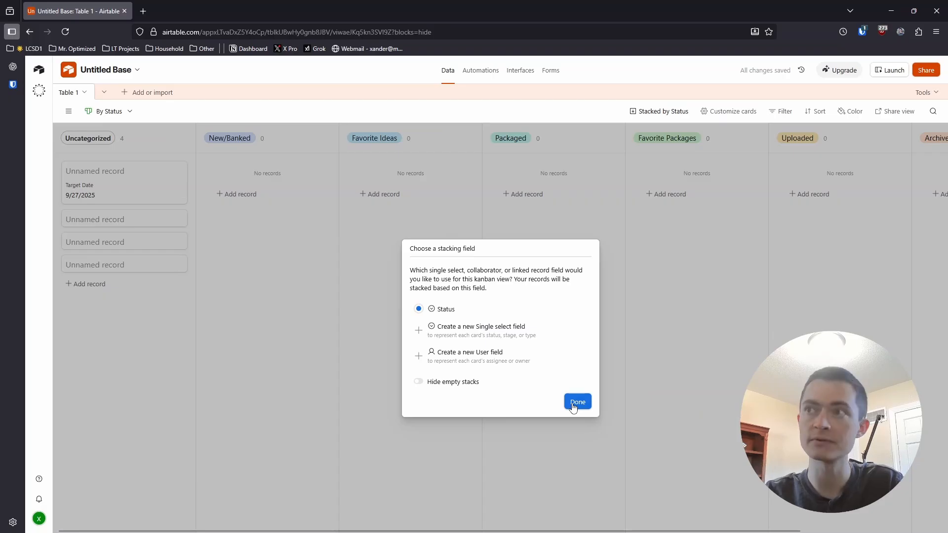
click(577, 403)
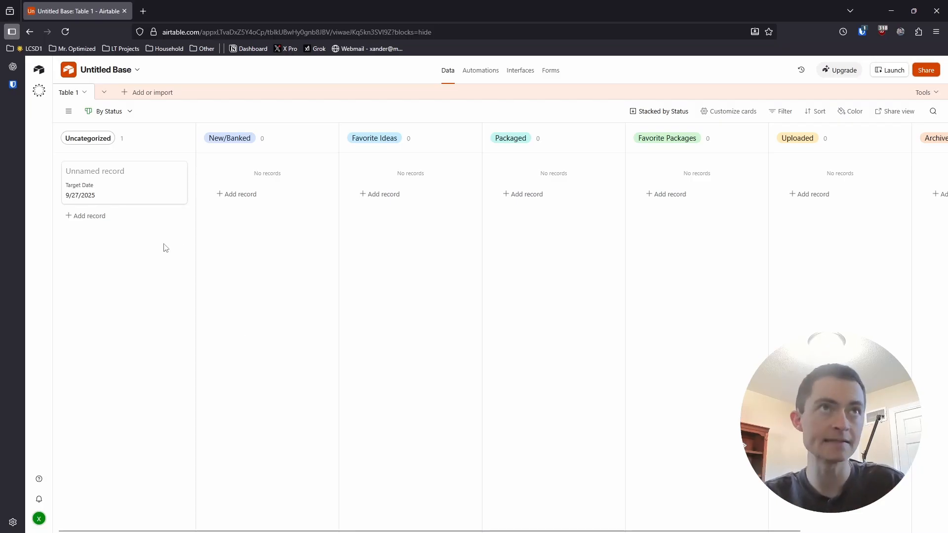
- Title the existing unnamed record with the 9/27/2025 target date "Airtable Tutorial..."
click(126, 172)
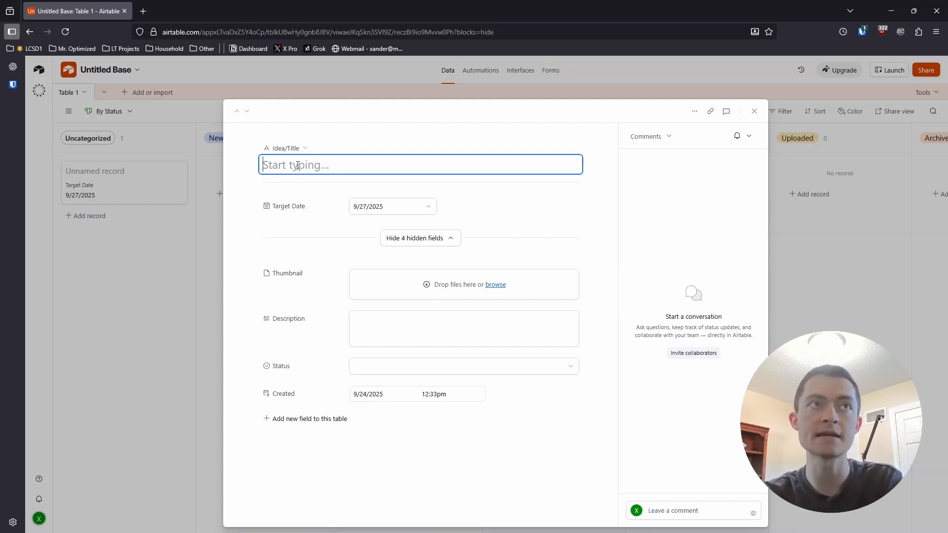
text(Airtab)
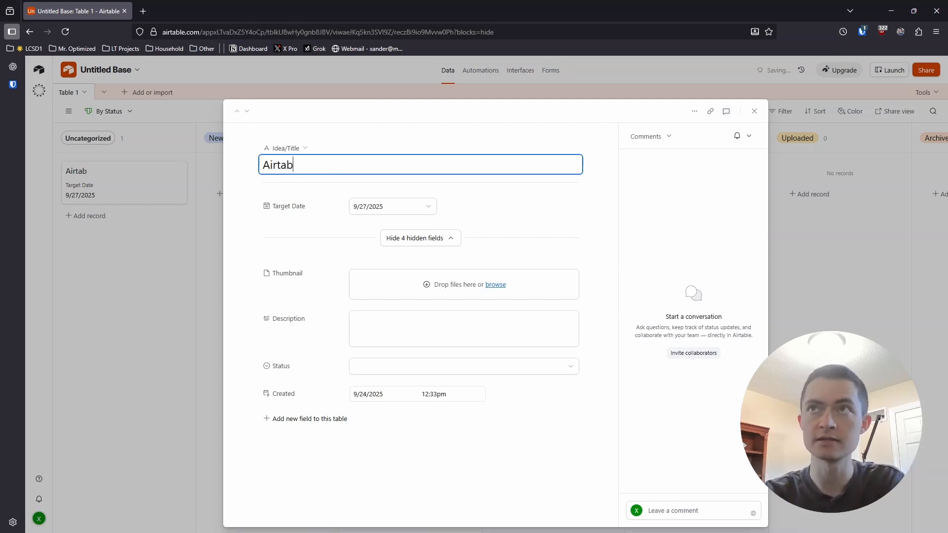
text(le Tutorial)
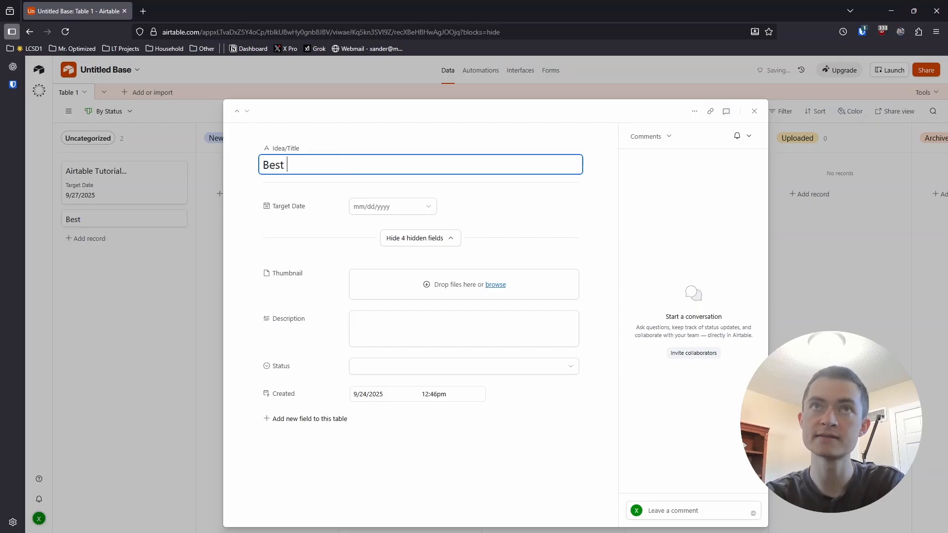
- Add two more records titled "Best books to read" and "How to read more books"
text(books to read)
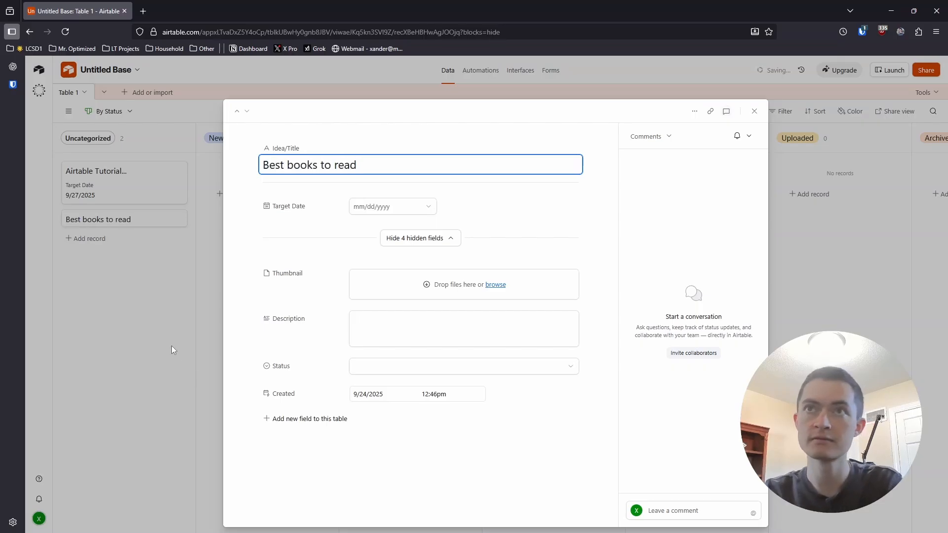
key(shift+Return)
text(How )
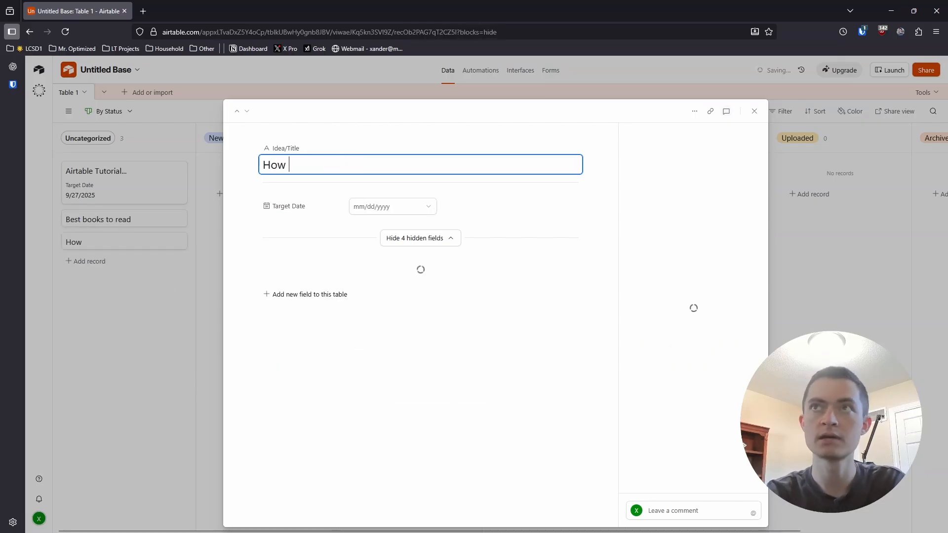
text(to read more books)
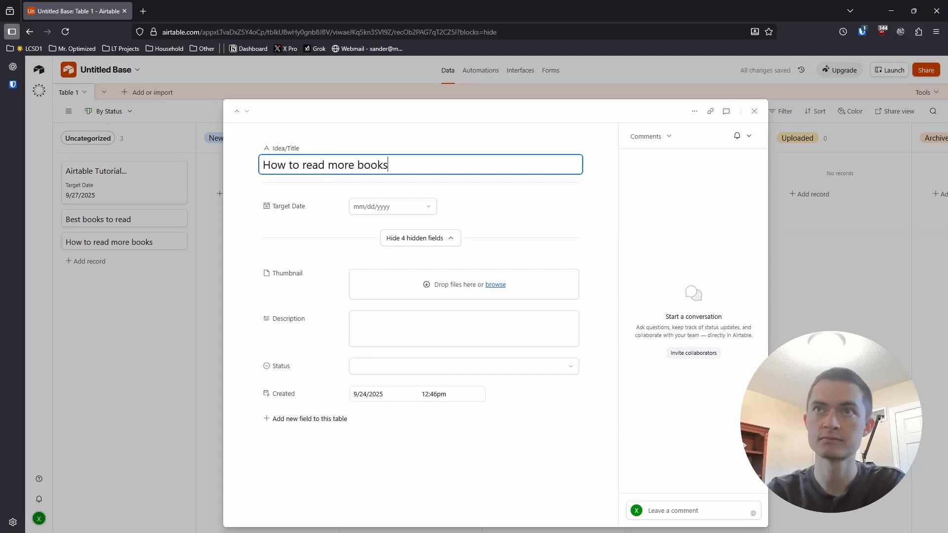
key(Escape)
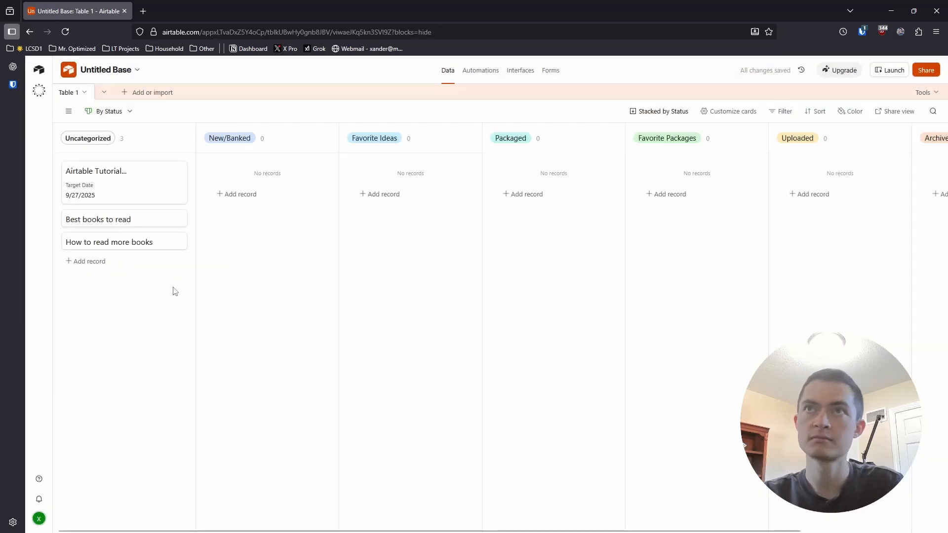
- Move all three cards from Uncategorized to the New/Banked stack and collapse the Uncategorized stack
drag(144, 188, 247, 182)
drag(98, 171, 270, 208)
drag(142, 176, 277, 217)
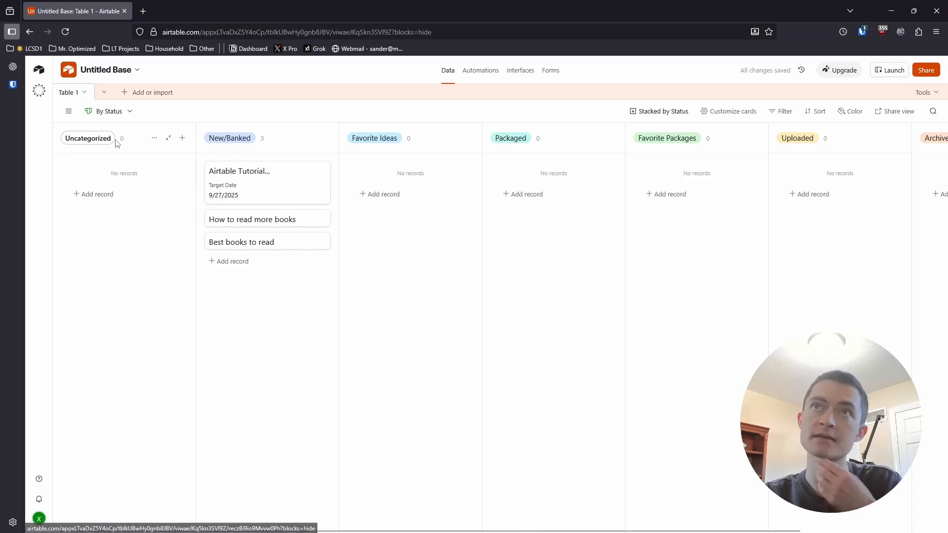
click(168, 138)
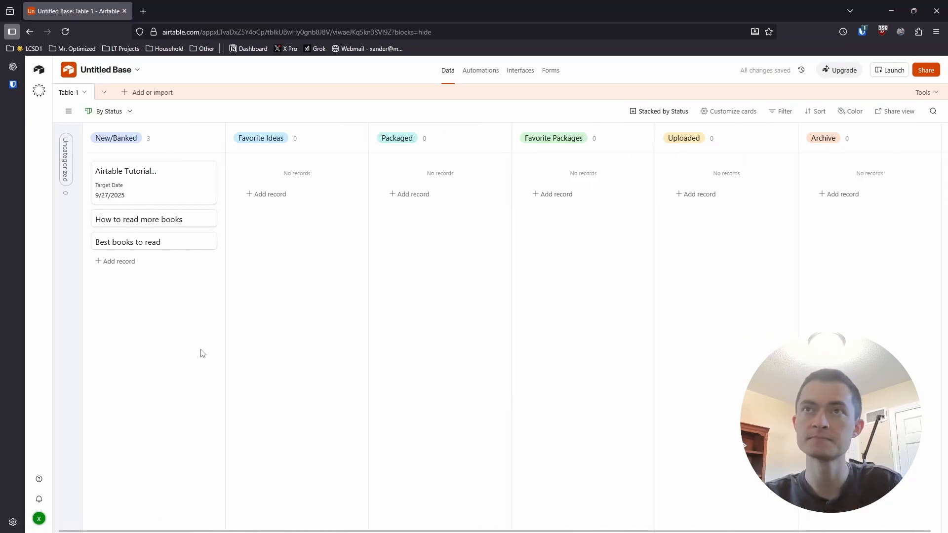
- Set the target date of the "How to read more books" record to 10/4/2025
click(156, 218)
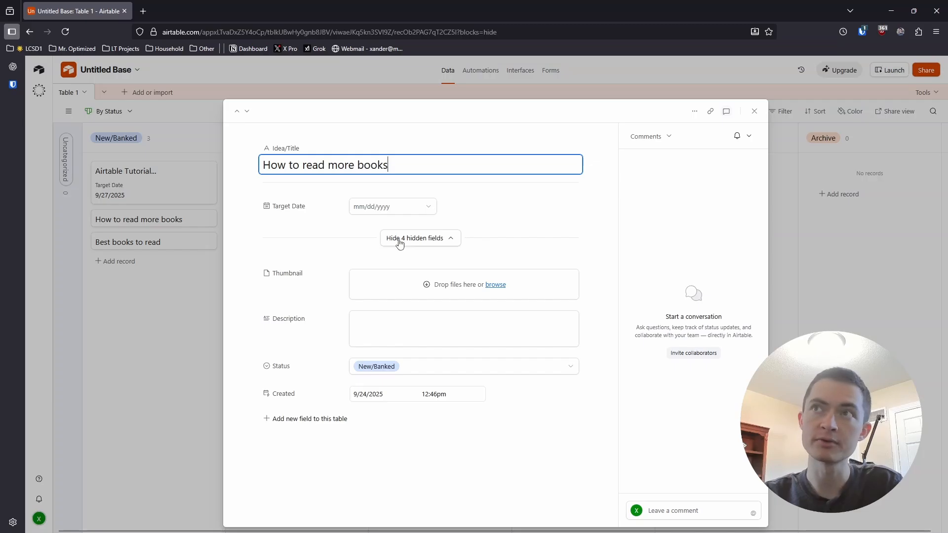
click(429, 208)
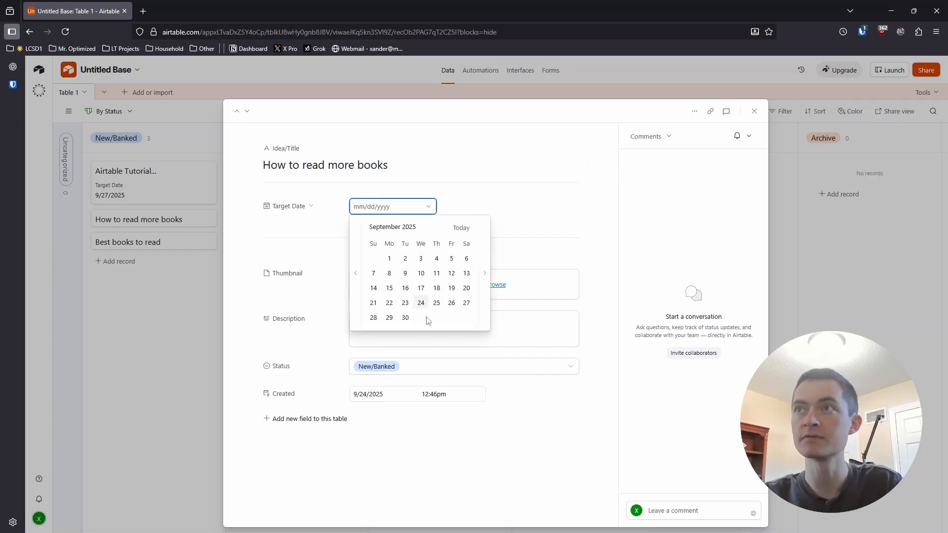
click(485, 274)
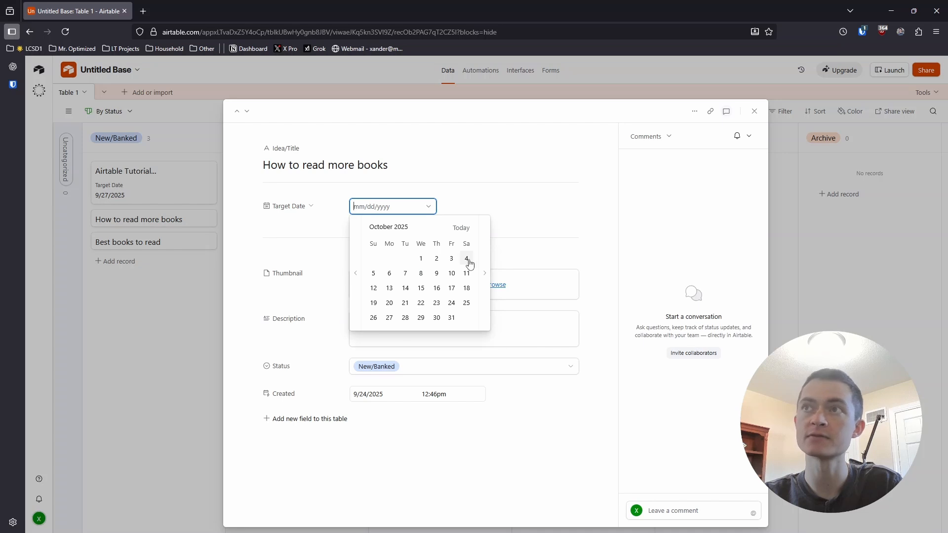
click(466, 259)
click(175, 347)
- Set the target date of the "Best books to read" record to 10/11/2025
click(159, 268)
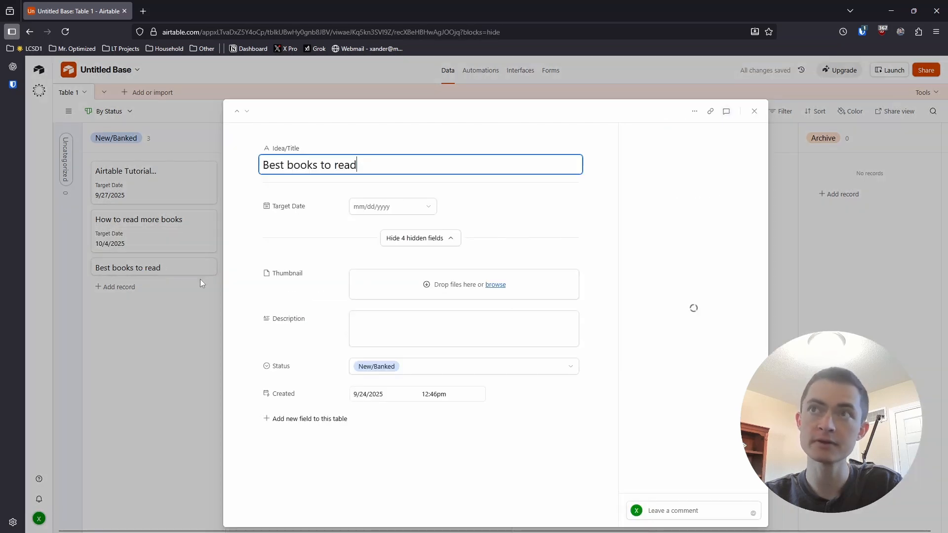
click(417, 207)
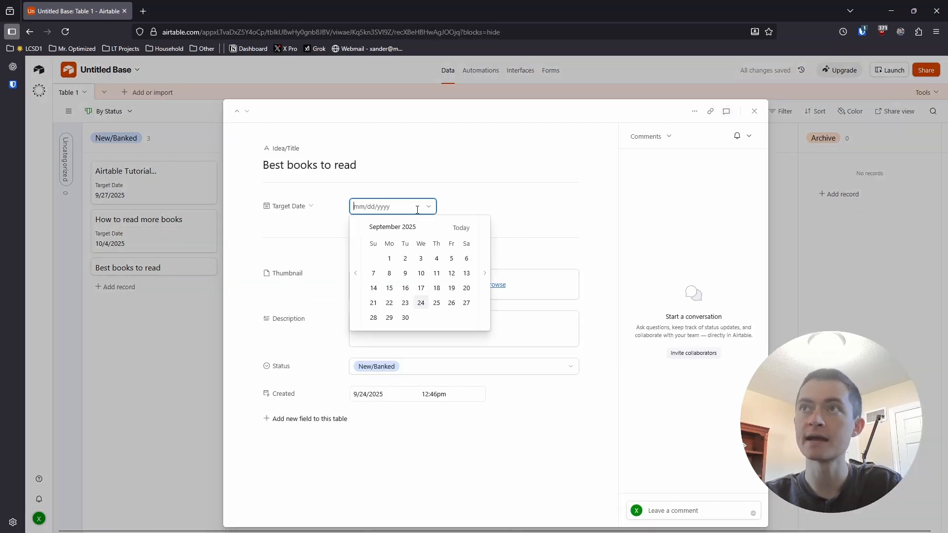
click(484, 274)
click(466, 278)
click(177, 360)
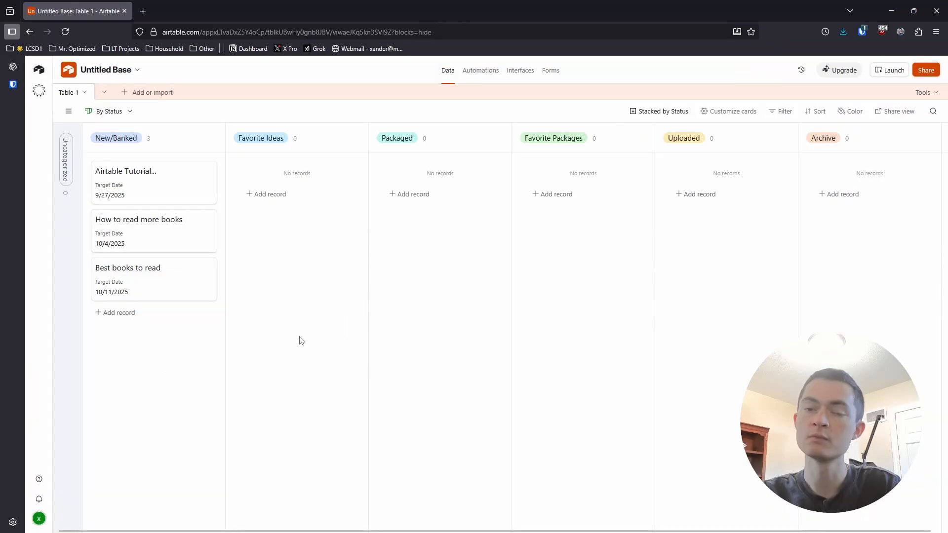
- Upload the local Airtable logo image as the thumbnail of the "Airtable Tutorial..." record
click(159, 184)
click(495, 285)
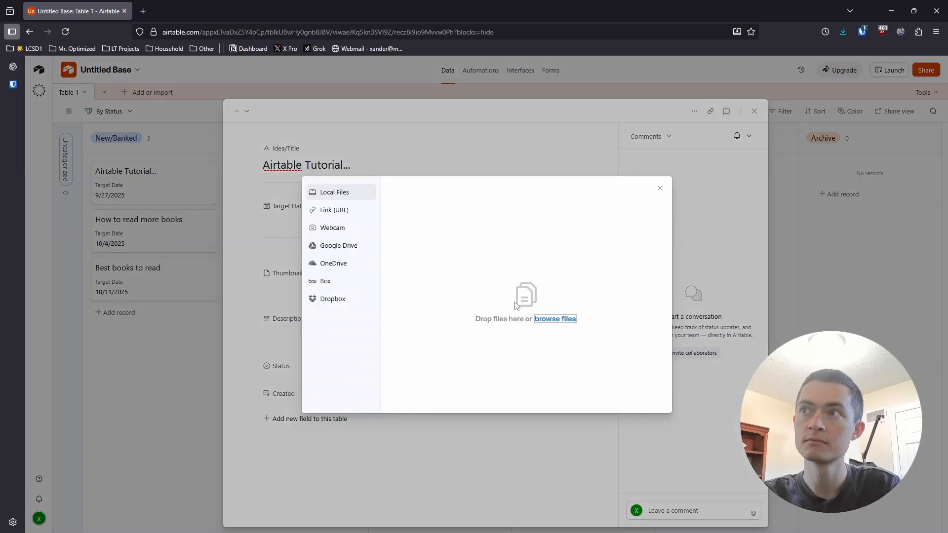
click(555, 319)
click(18, 113)
double_click(174, 121)
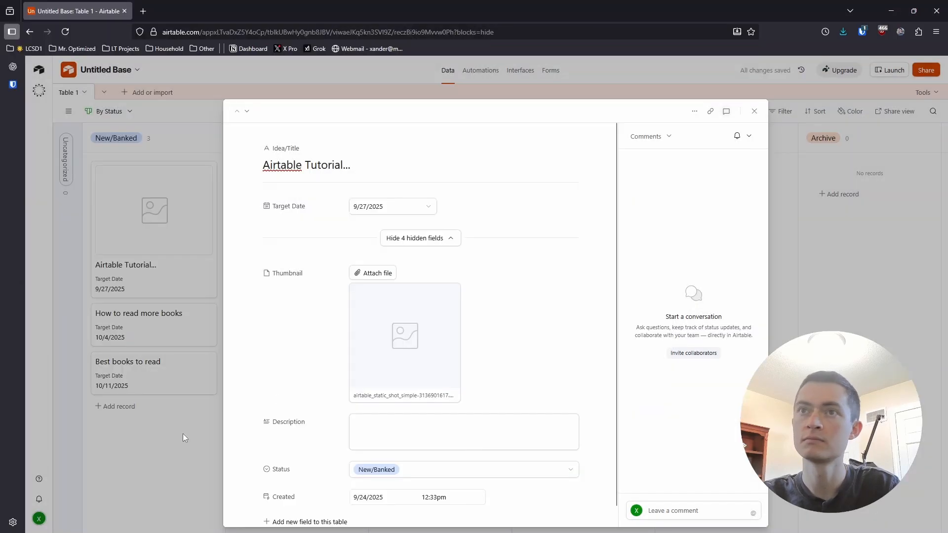
- Upload howtoreadmorebooks.jpg from the local files as the thumbnail of the "How to read more books" record
click(169, 324)
click(495, 285)
click(555, 319)
double_click(142, 111)
click(618, 398)
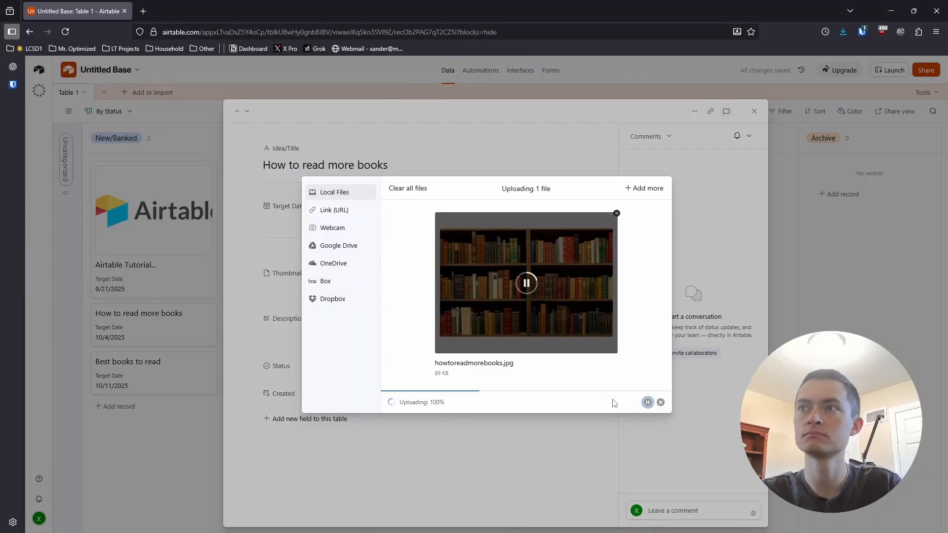
- Upload the local Creative_Wallp...198874725.jpg image as the thumbnail of the "Best books to read" record and close the record
click(146, 441)
click(147, 445)
click(495, 285)
click(555, 319)
double_click(210, 123)
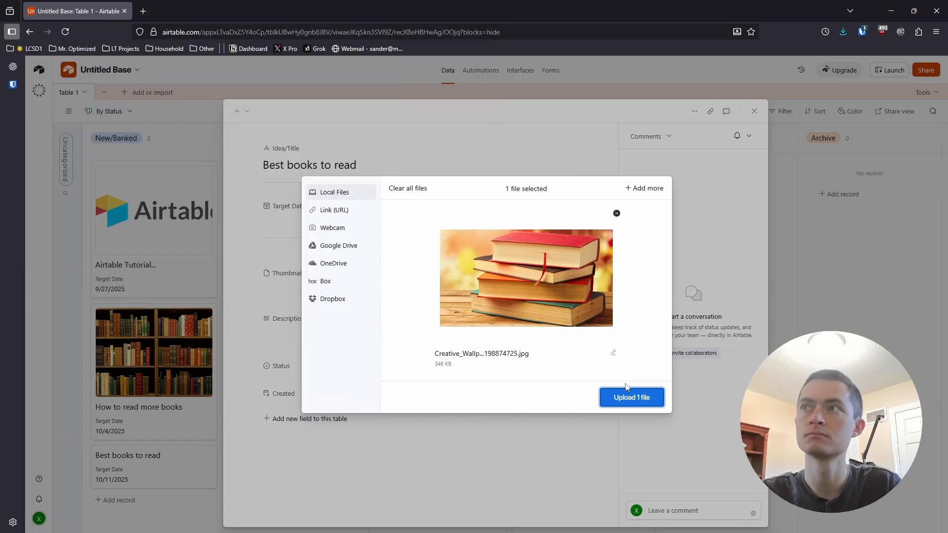
click(630, 395)
click(790, 390)
- Move the "How to read more books" card above the "Airtable Tutorial..." card in the New/Banked column
scroll(213, 410, down, 1)
scroll(198, 409, up, 1)
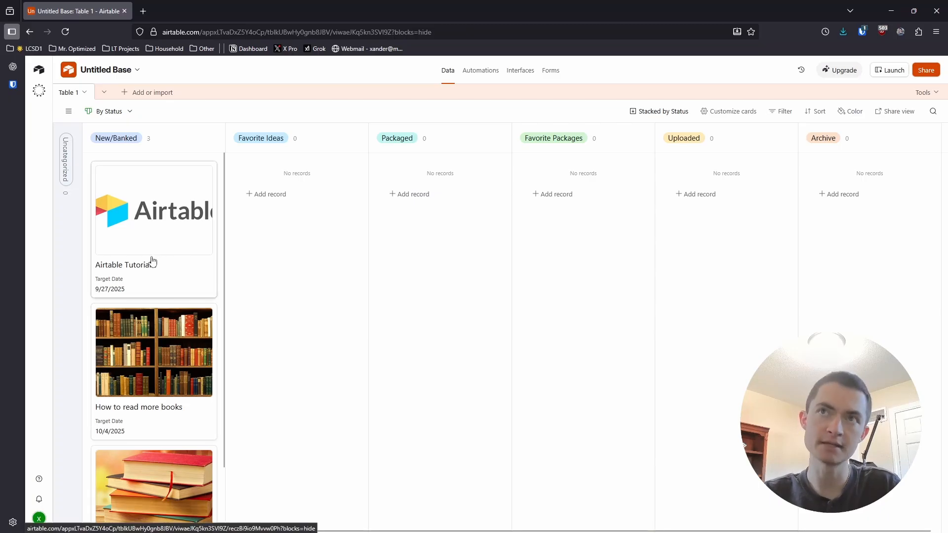
scroll(156, 246, down, 3)
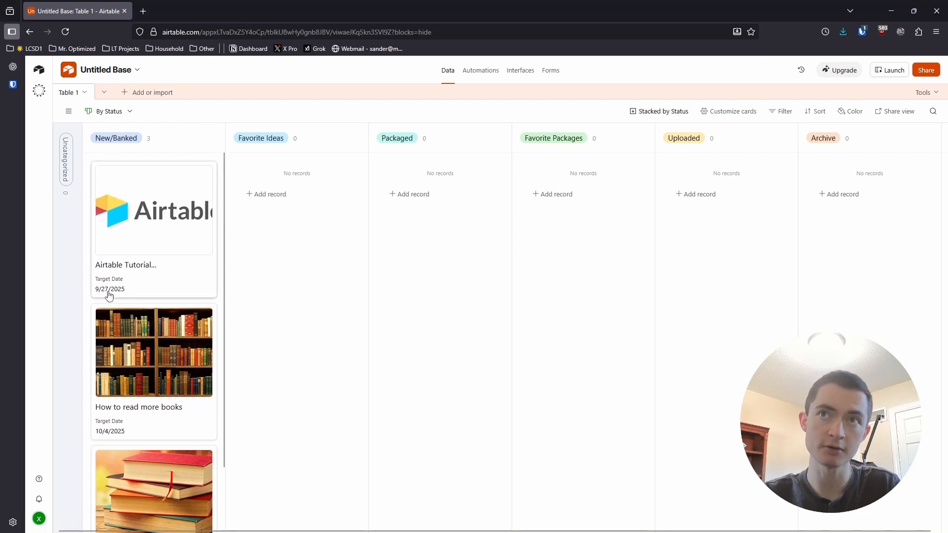
scroll(136, 312, down, 1)
scroll(135, 316, down, 3)
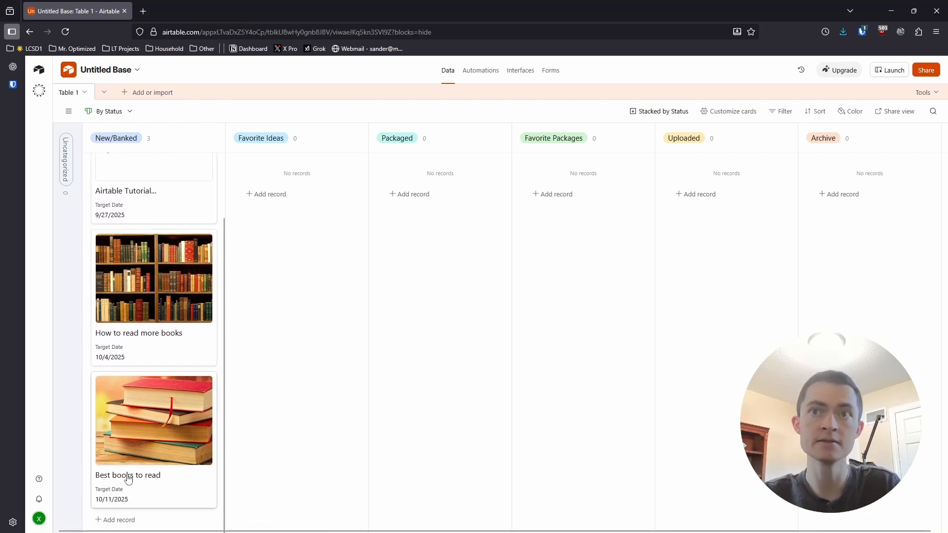
scroll(144, 393, up, 3)
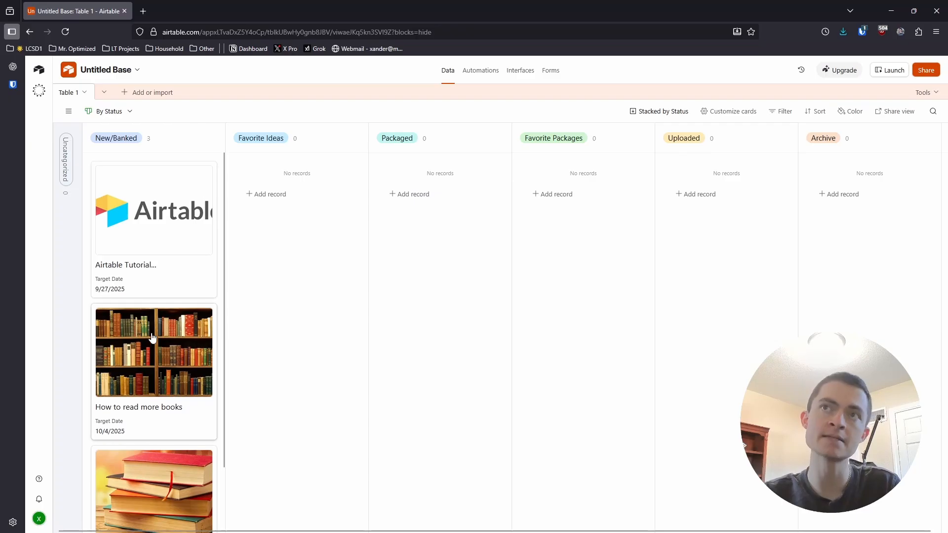
drag(152, 362, 161, 240)
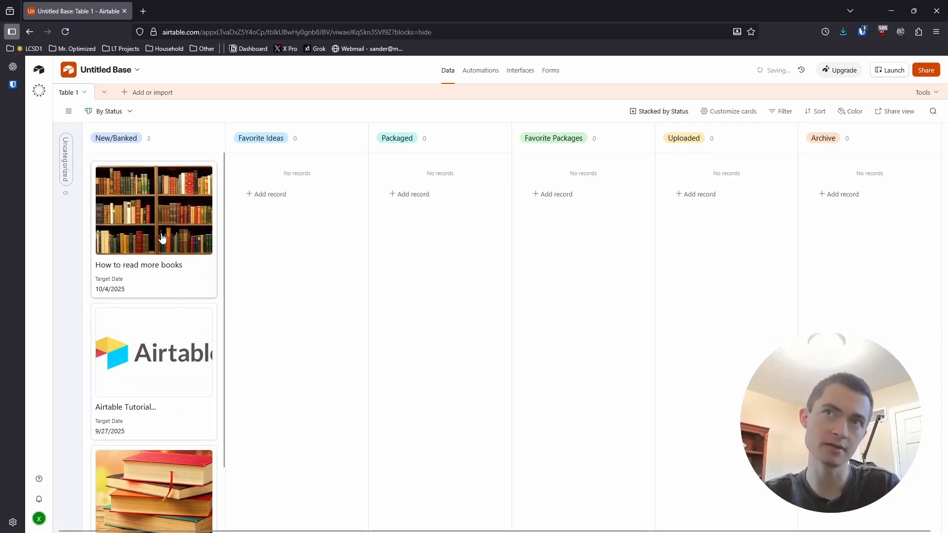
- Sort the records within each status group by Target Date, earliest to latest
scroll(155, 366, down, 2)
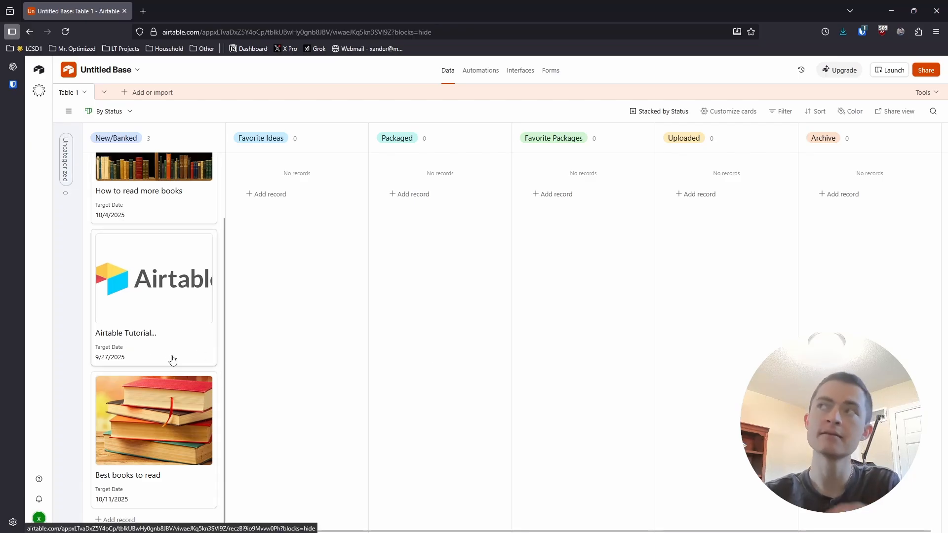
click(814, 111)
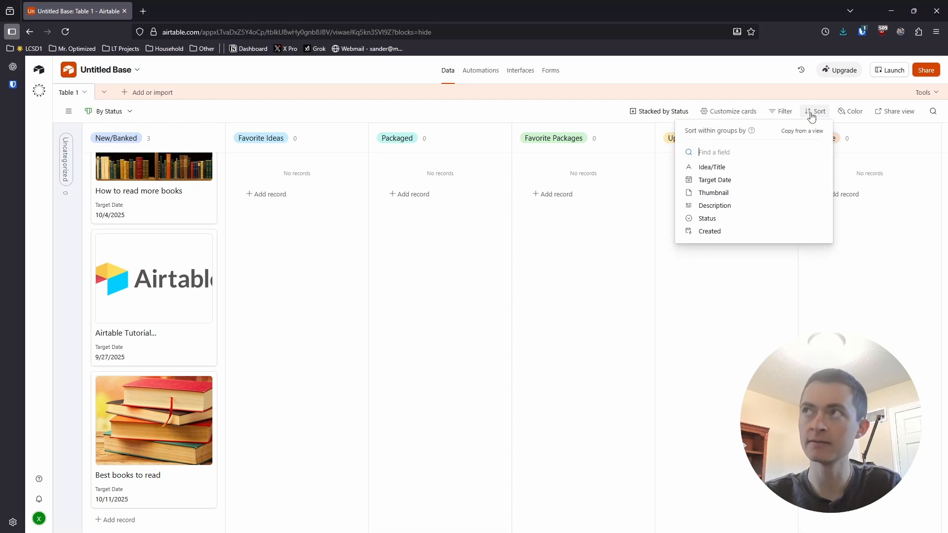
click(725, 181)
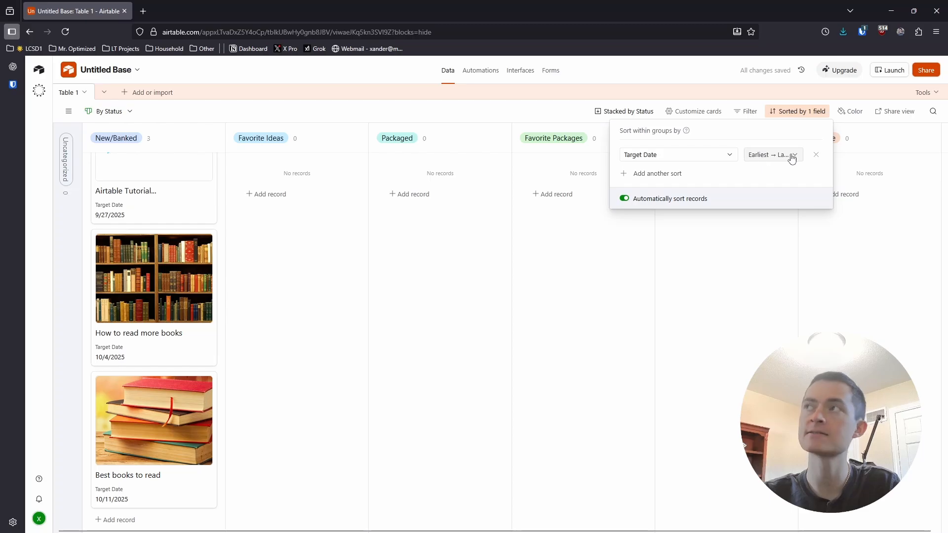
click(544, 360)
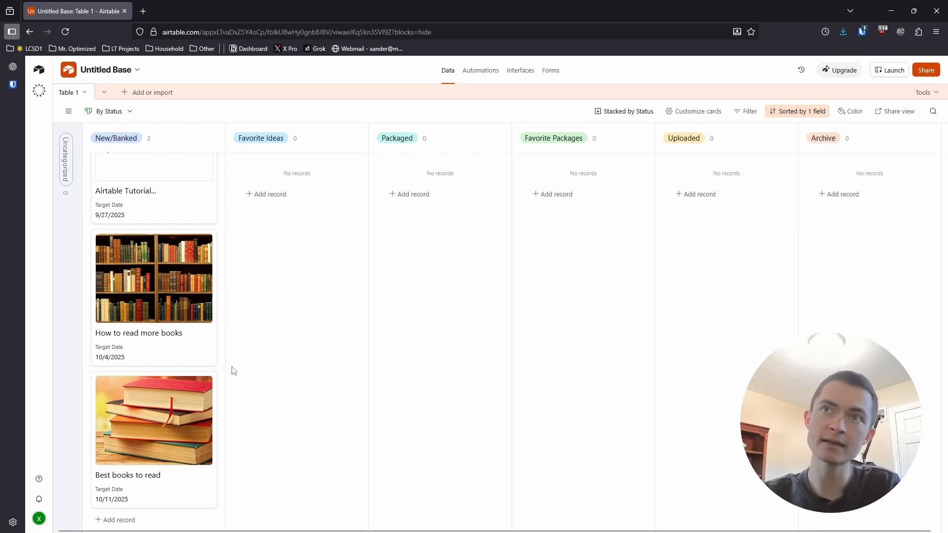
- Move the "Airtable Tutorial..." card from New/Banked to Archive and back to New/Banked
scroll(178, 328, up, 2)
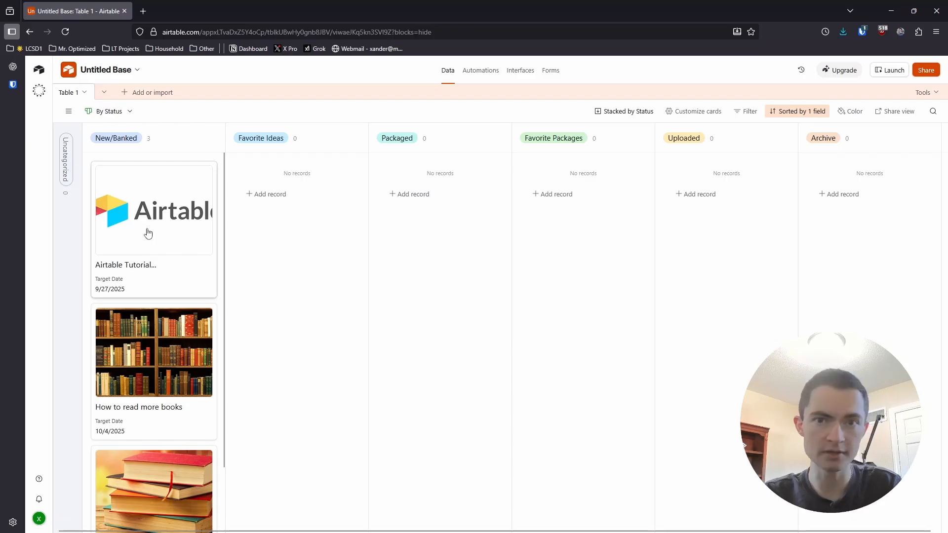
drag(147, 233, 859, 218)
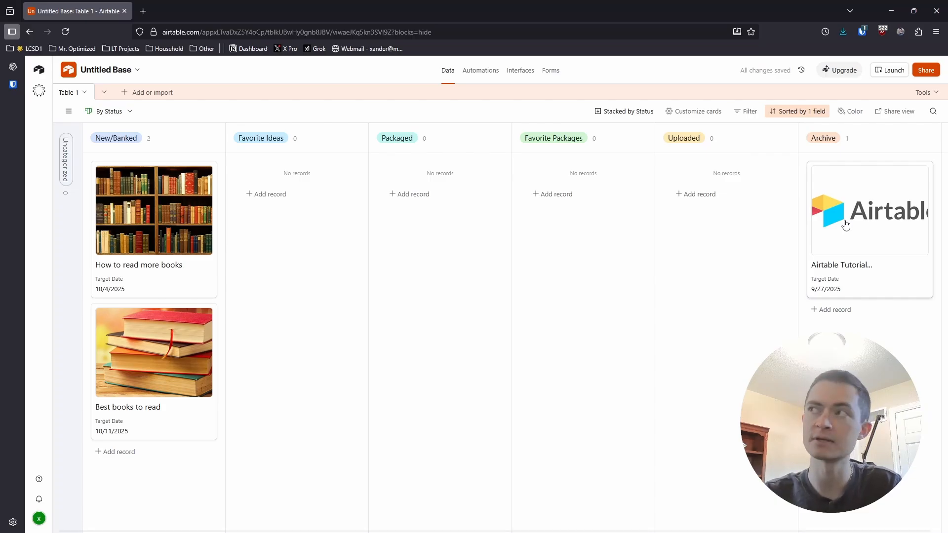
drag(845, 228, 122, 179)
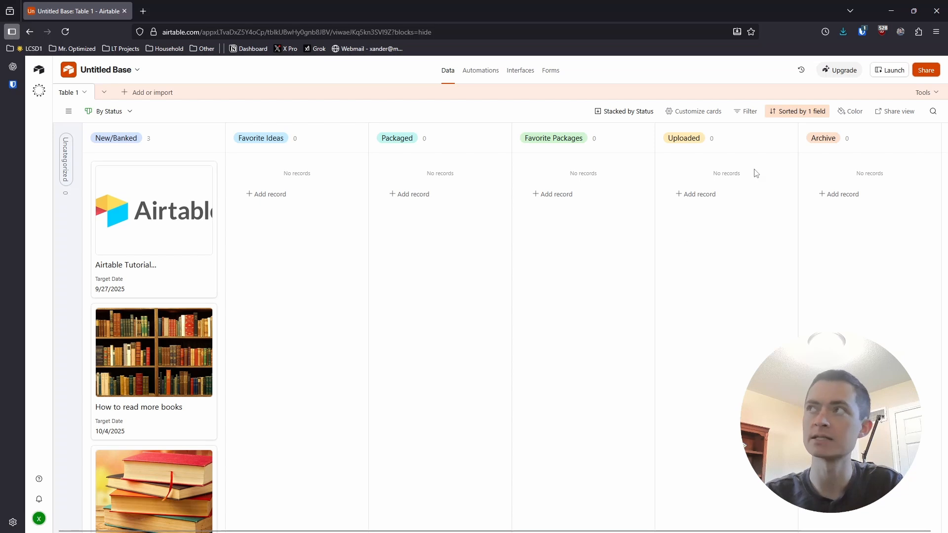
- Add a second sort by the Created field, earliest to latest, below the Target Date sort
click(779, 117)
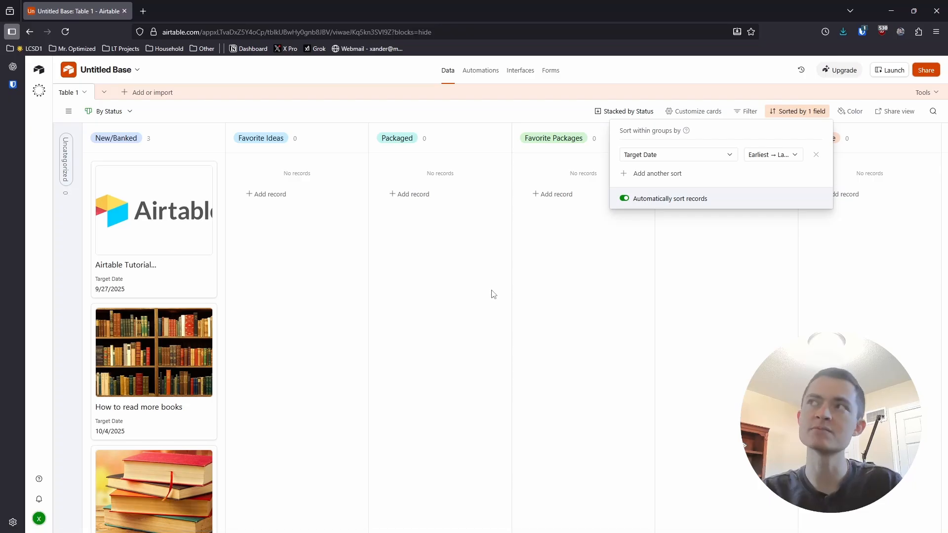
click(645, 174)
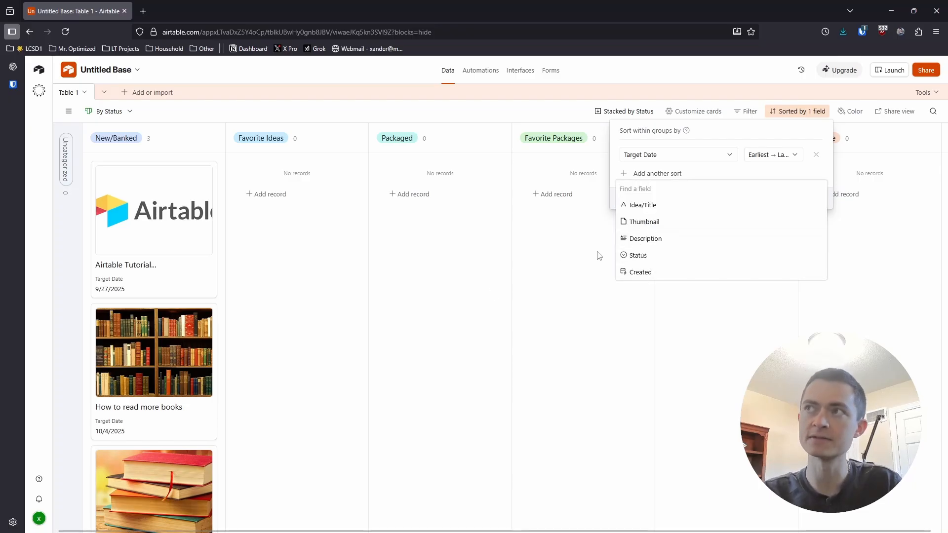
click(642, 272)
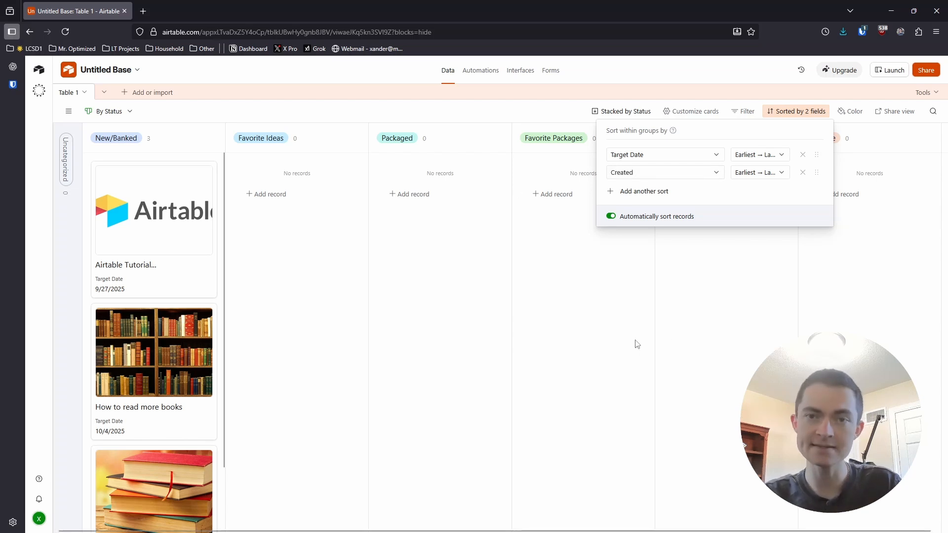
click(589, 335)
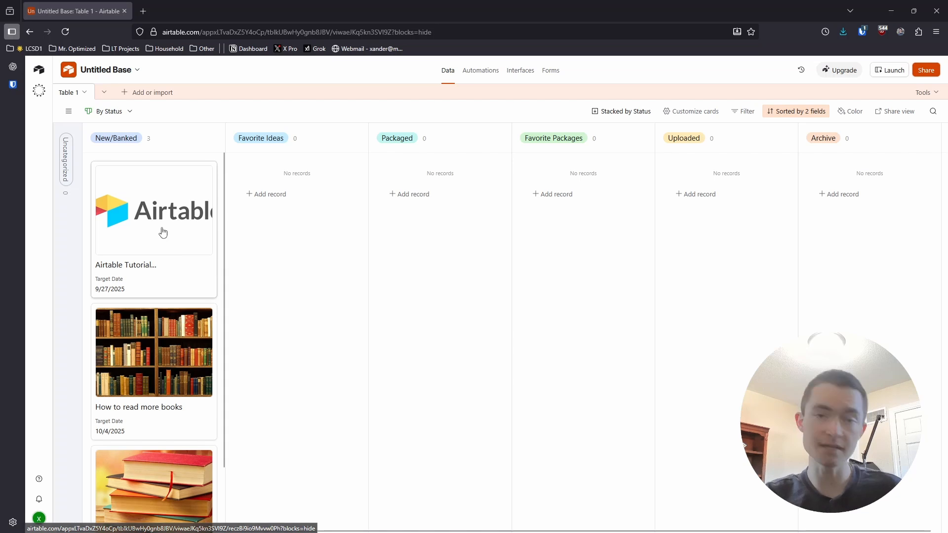
- Move all three cards from the New/Banked column to the Packaged column
drag(163, 233, 469, 226)
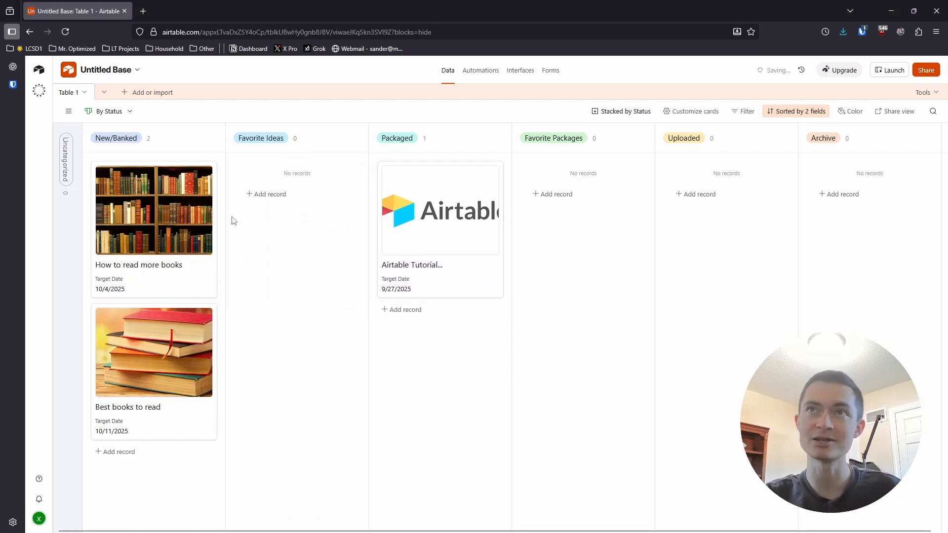
drag(185, 220, 444, 316)
drag(153, 222, 435, 444)
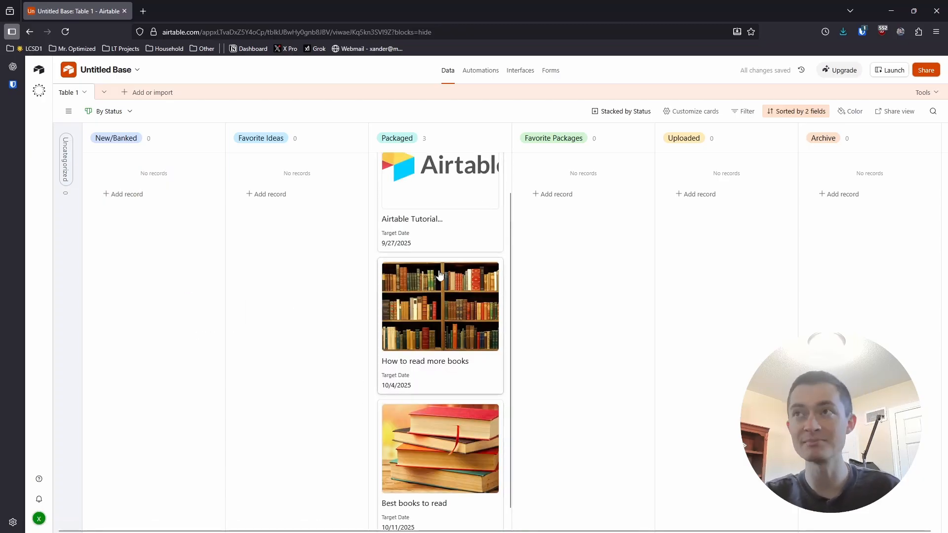
- Open the "How to read more books" record and set its description to "In this video..."
click(448, 303)
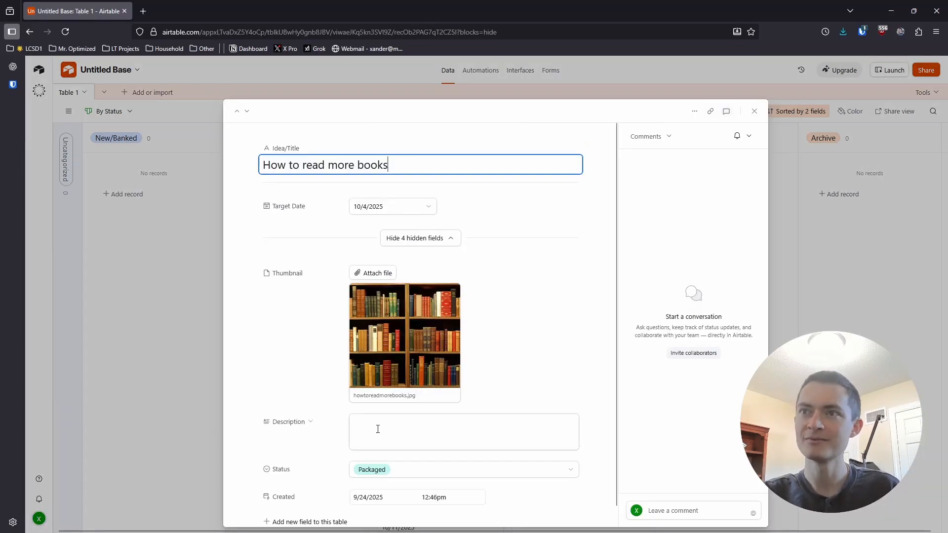
click(376, 428)
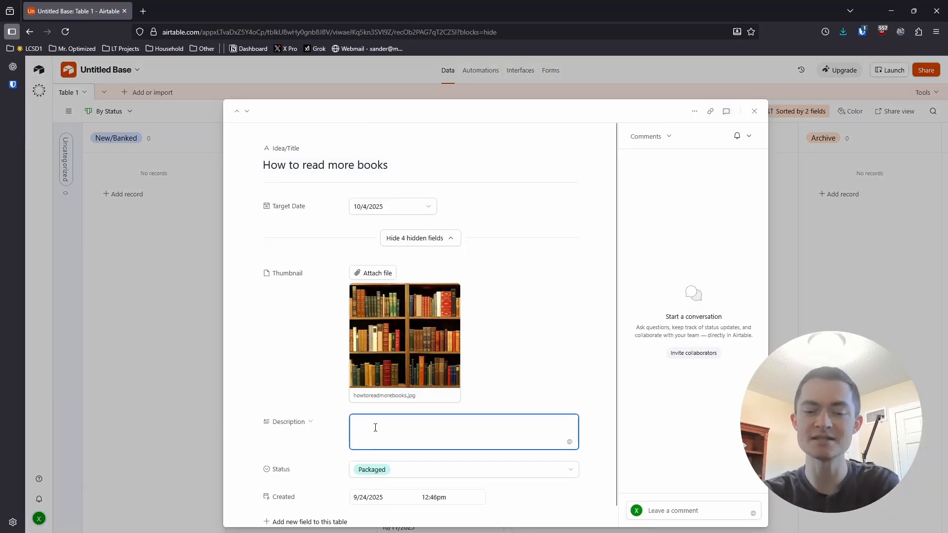
text(jafksjflaj)
key(ctrl+a)
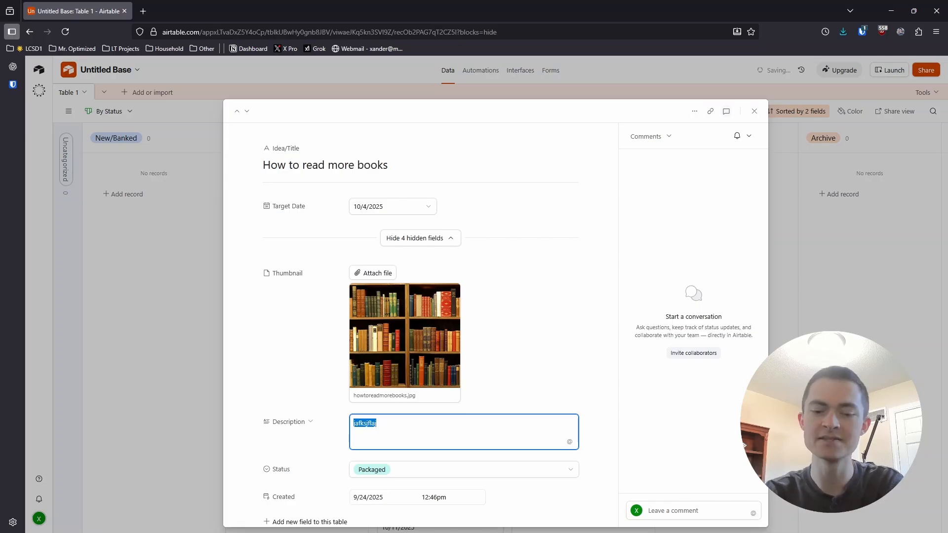
text(In this video...)
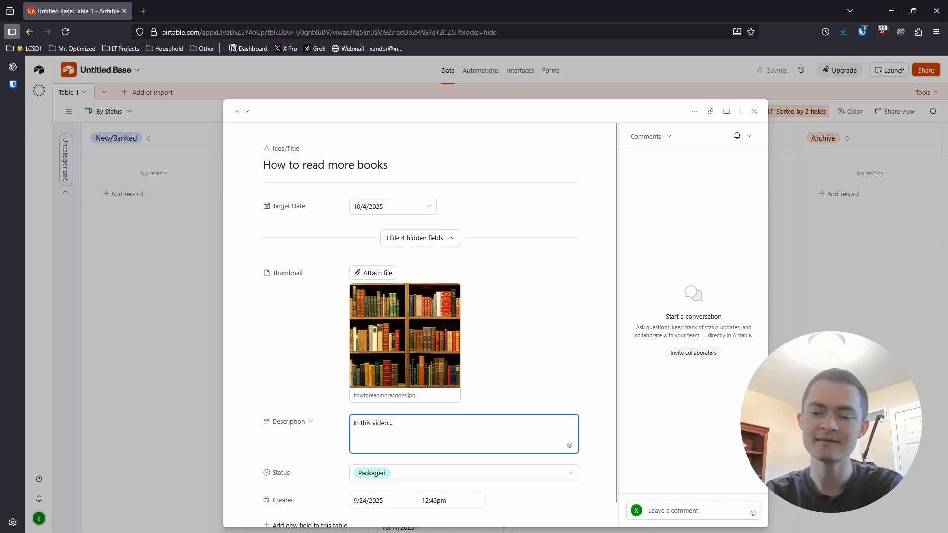
- Add "Resources Mentioned:" and "Social Media Links:" as separate paragraphs to the description and close the record
key(Return)
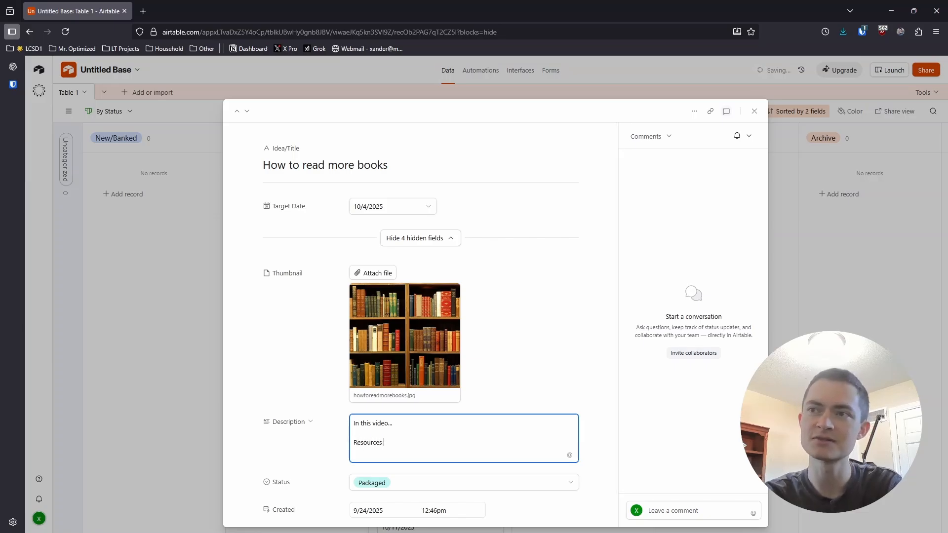
key(Return)
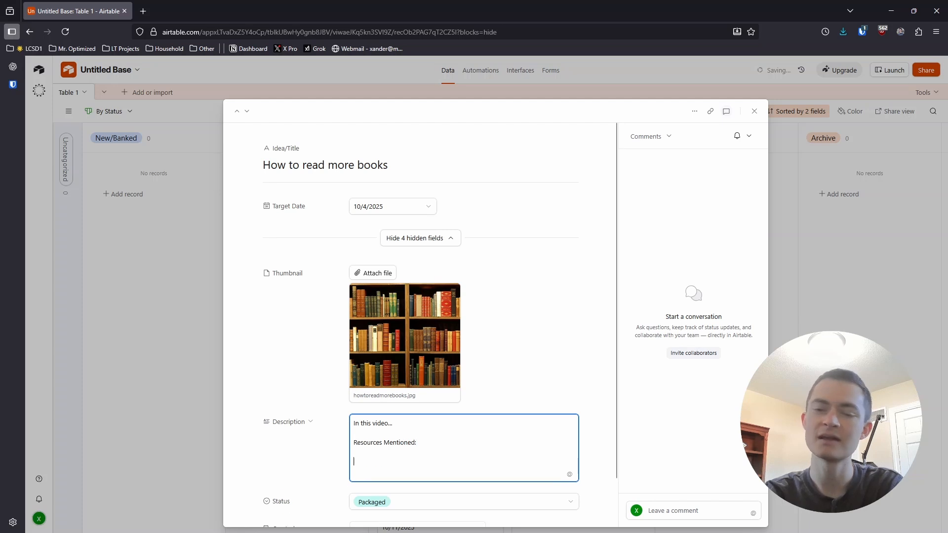
text(Social )
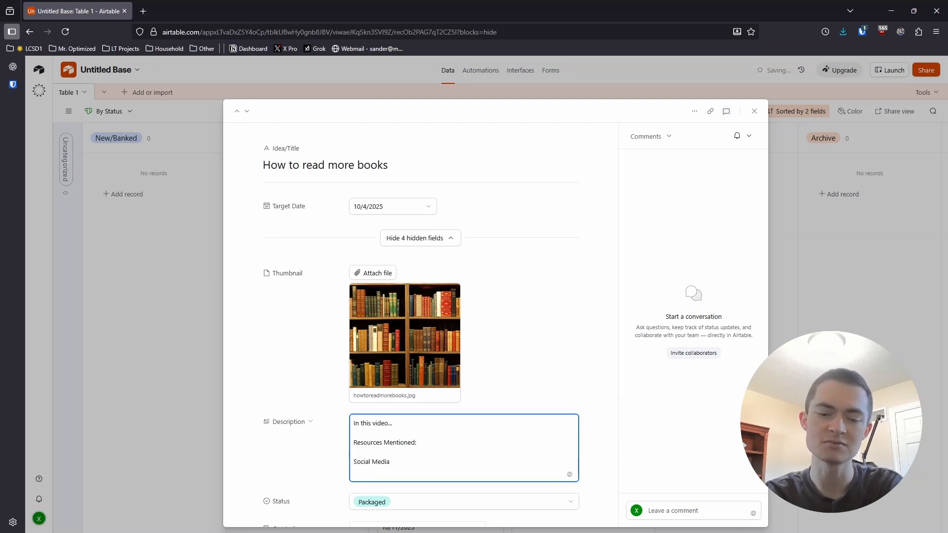
text(Media Links:)
key(Return)
key(Return)
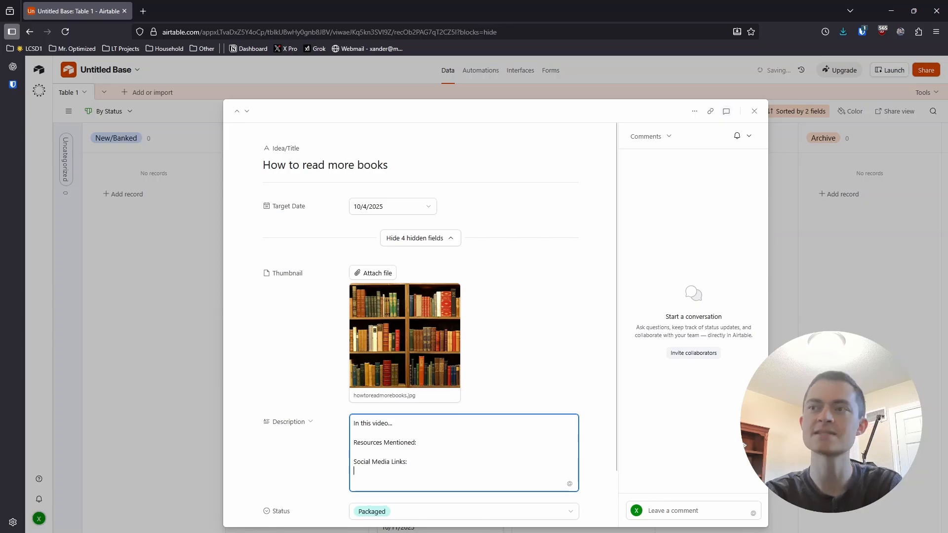
click(189, 364)
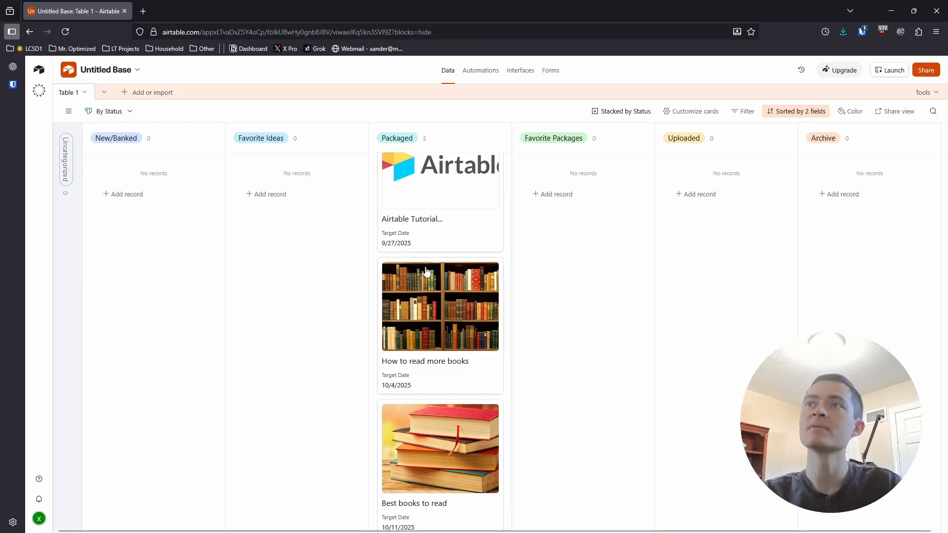
- Move the "Airtable Tutorial..." card from Packaged to the Favorite Packages column
scroll(443, 345, up, 1)
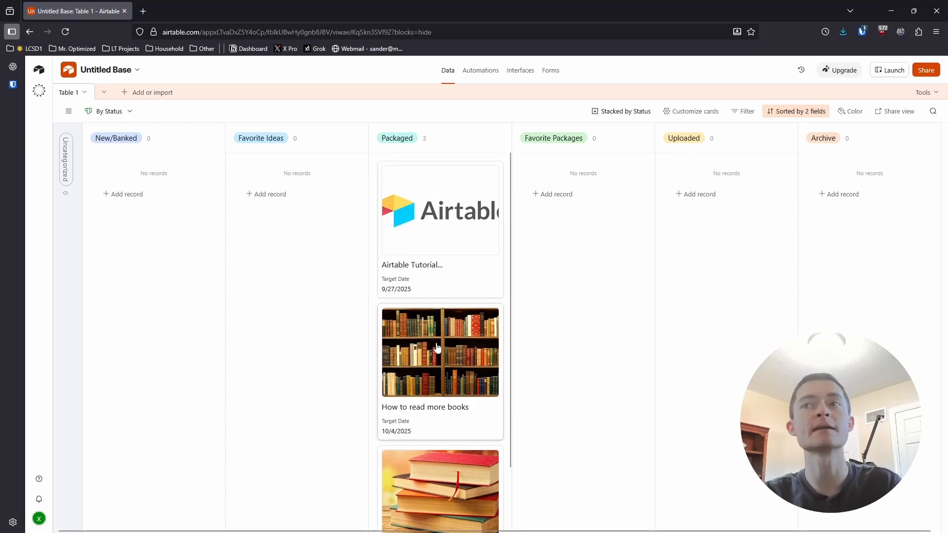
scroll(440, 341, down, 2)
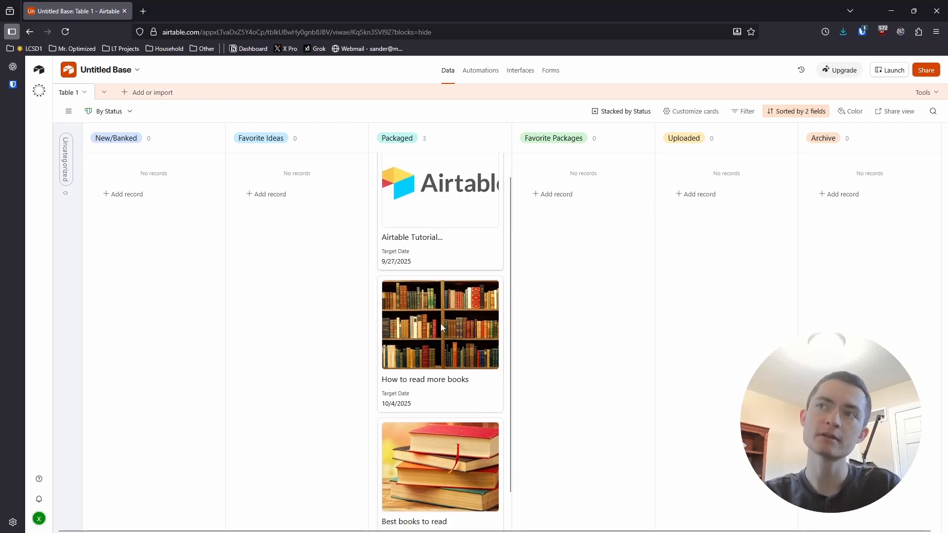
scroll(428, 469, up, 2)
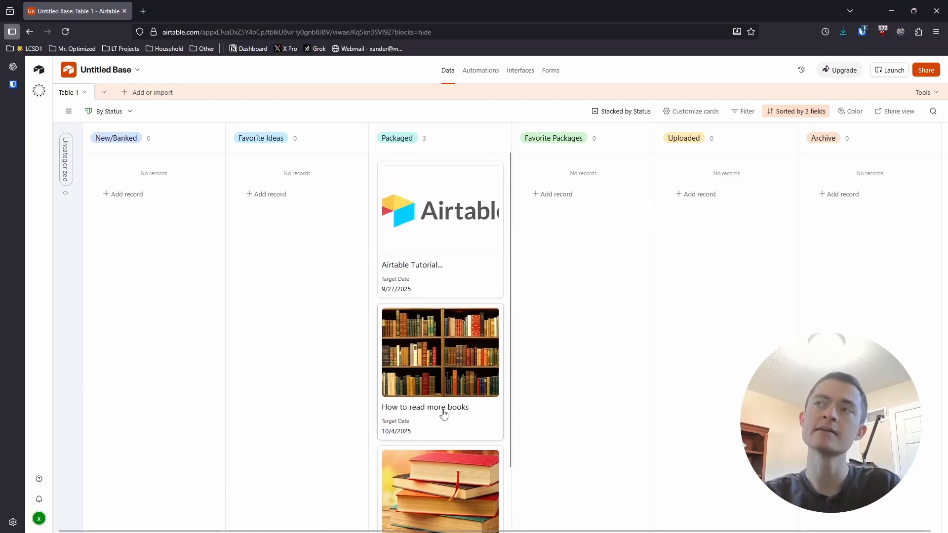
drag(432, 225, 569, 218)
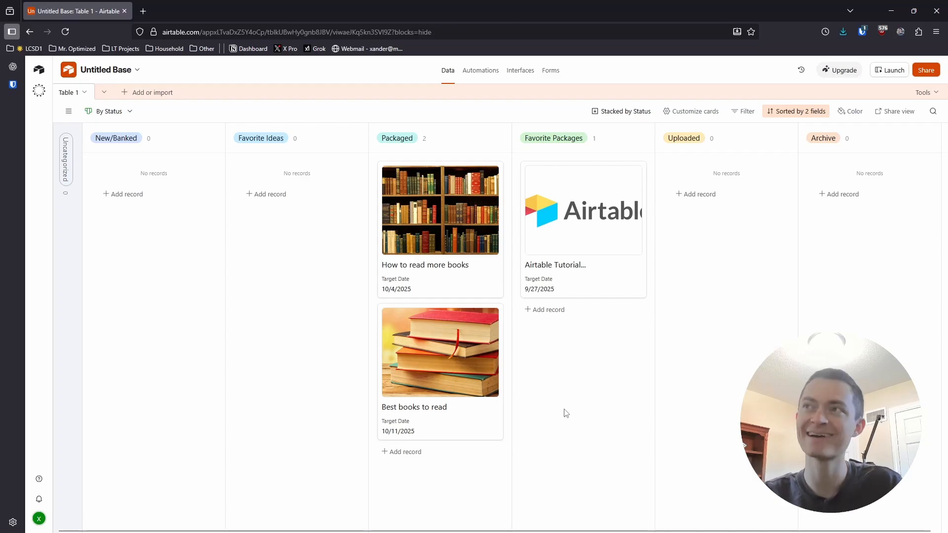
- Open the "Airtable Tutorial..." record, inspect its Description field and close the record
click(573, 234)
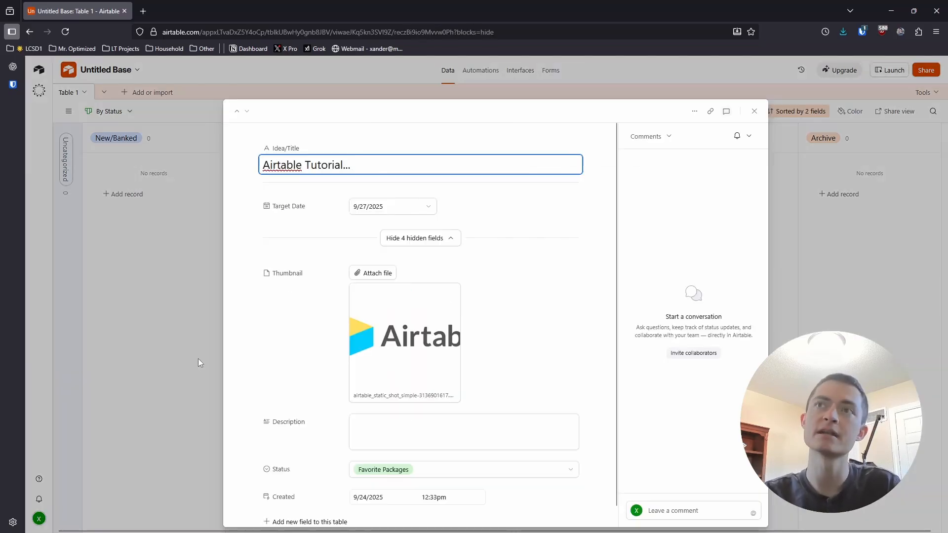
scroll(382, 390, down, 1)
click(378, 406)
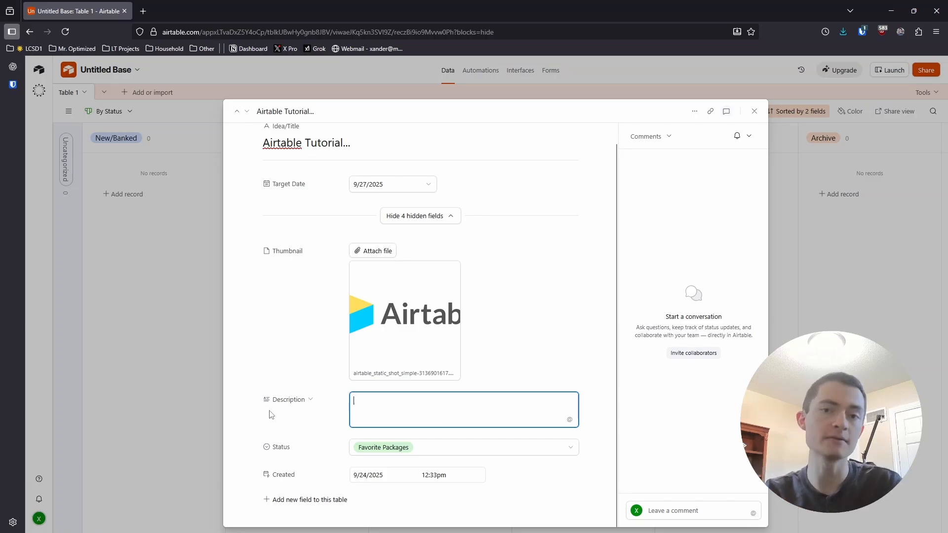
click(198, 365)
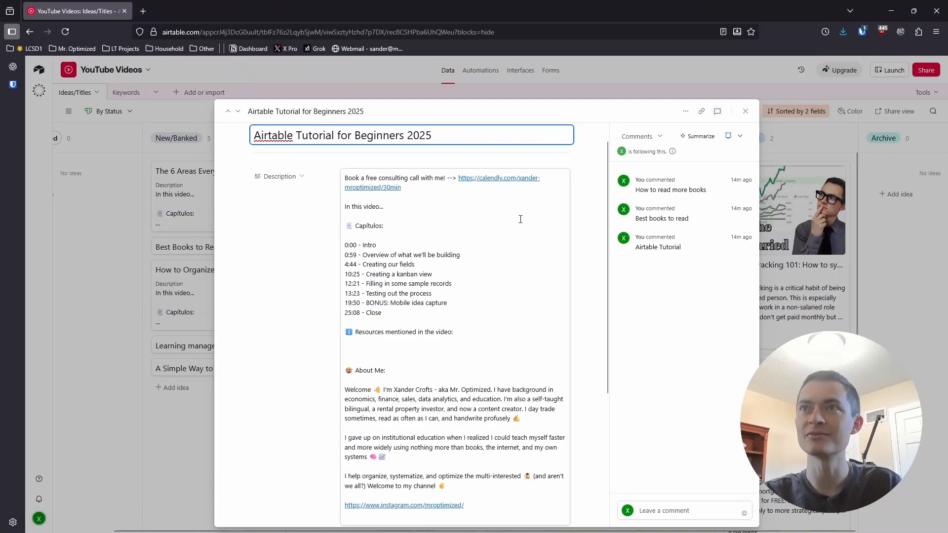
- Highlight the chapter list in the example record's description, and inspect the "Airtable Tutorial..." record's fields in the Untitled Base before closing it
drag(364, 246, 433, 303)
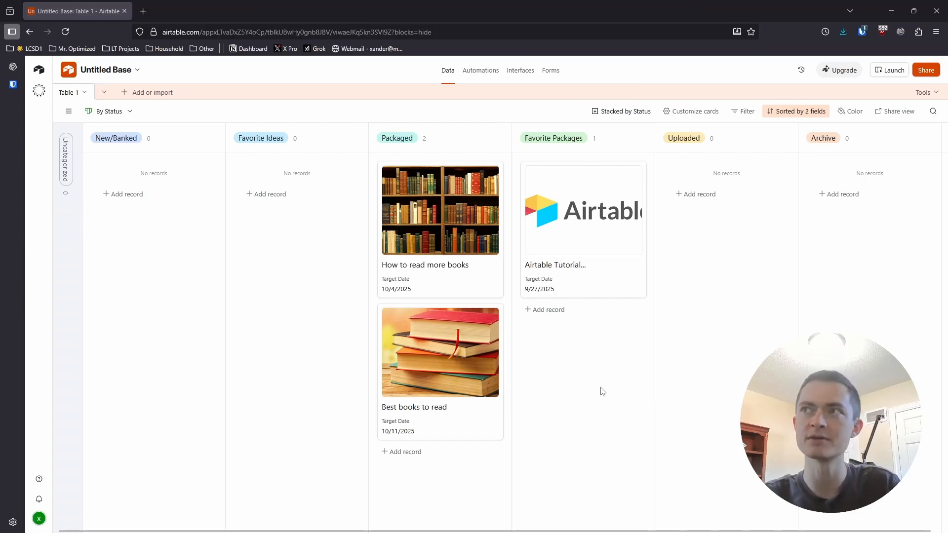
click(583, 268)
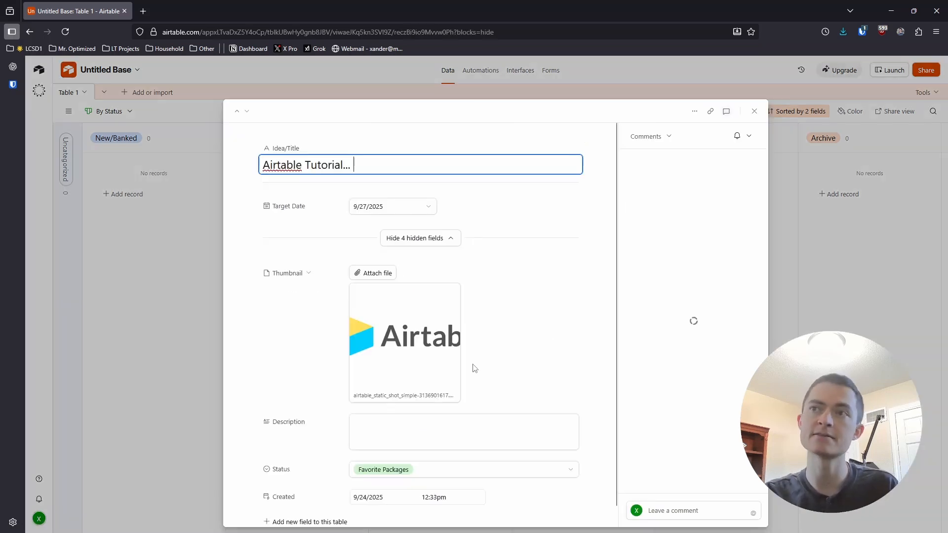
scroll(375, 409, down, 1)
click(173, 370)
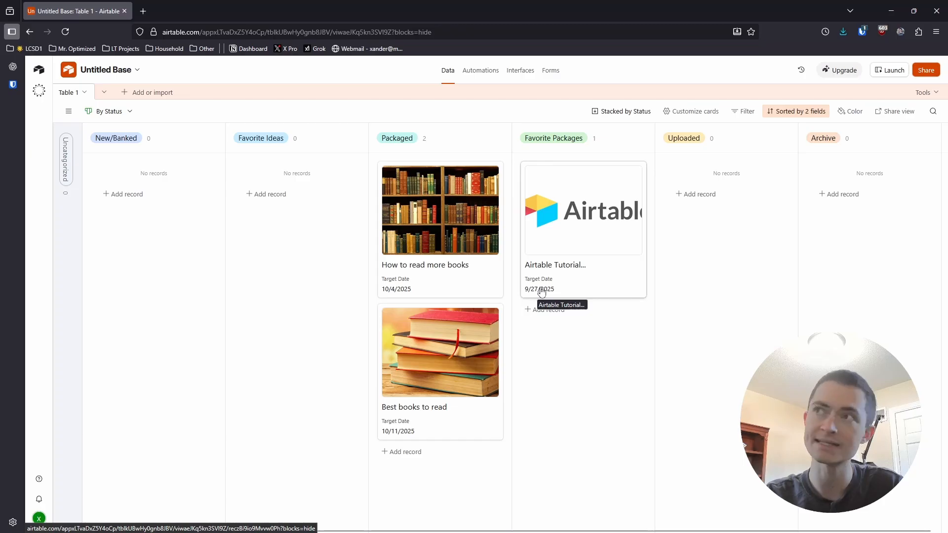
- Move the "Airtable Tutorial...", "How to read more books" and "Best books to read" cards to the Uploaded column
drag(568, 265, 710, 264)
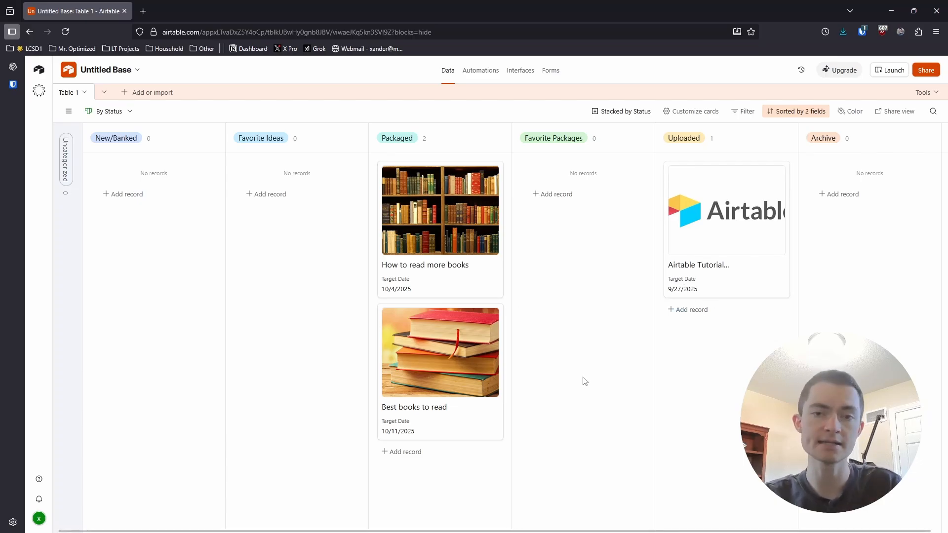
drag(437, 276, 709, 346)
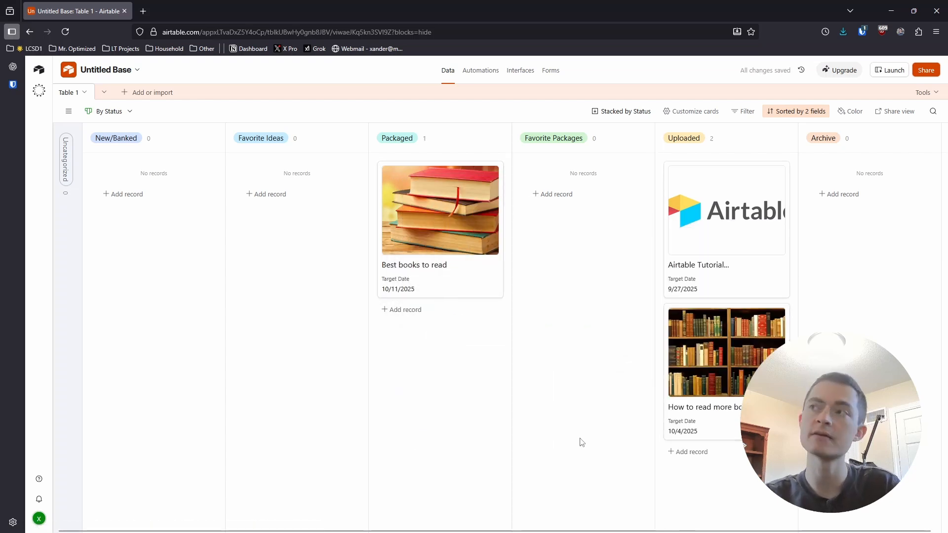
drag(428, 252, 707, 469)
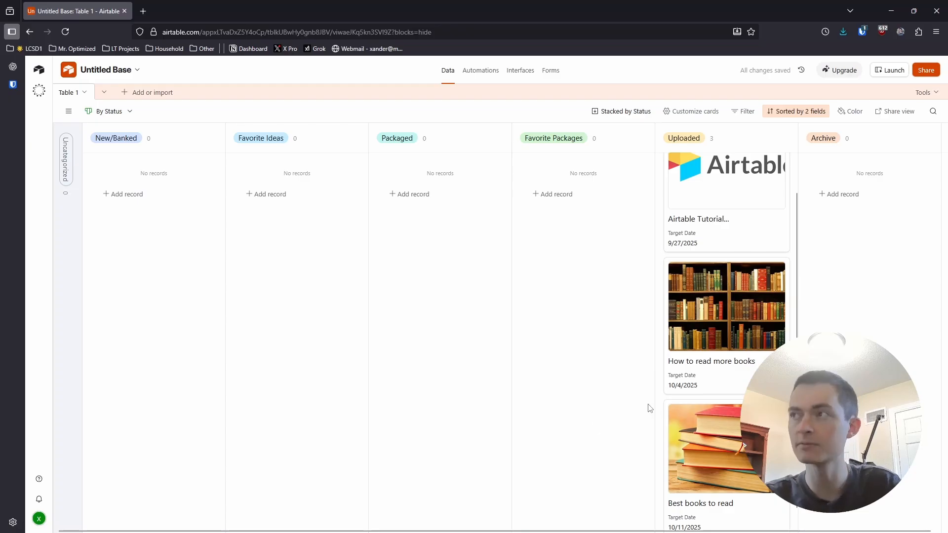
scroll(692, 346, up, 1)
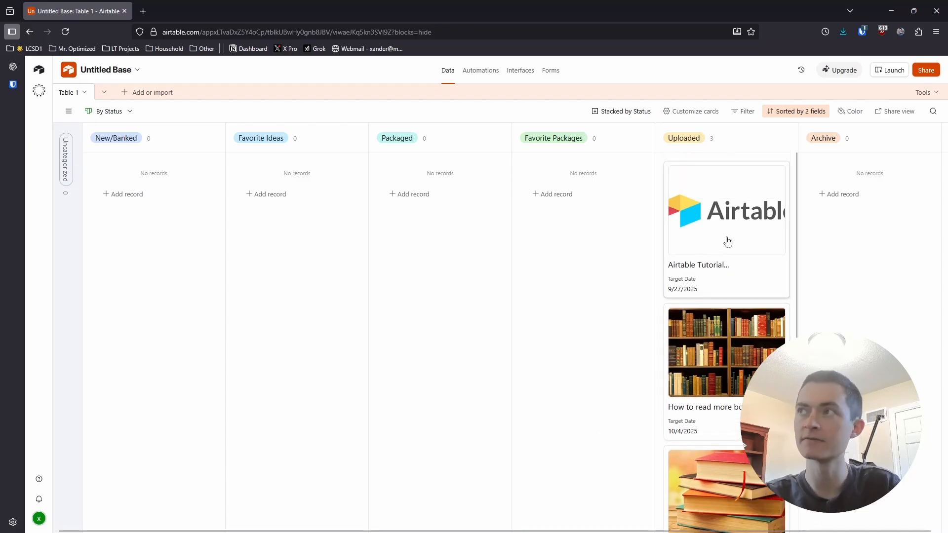
- Try the "Airtable Tutorial..." card in the Archive column and return it to Uploaded
drag(722, 244, 850, 238)
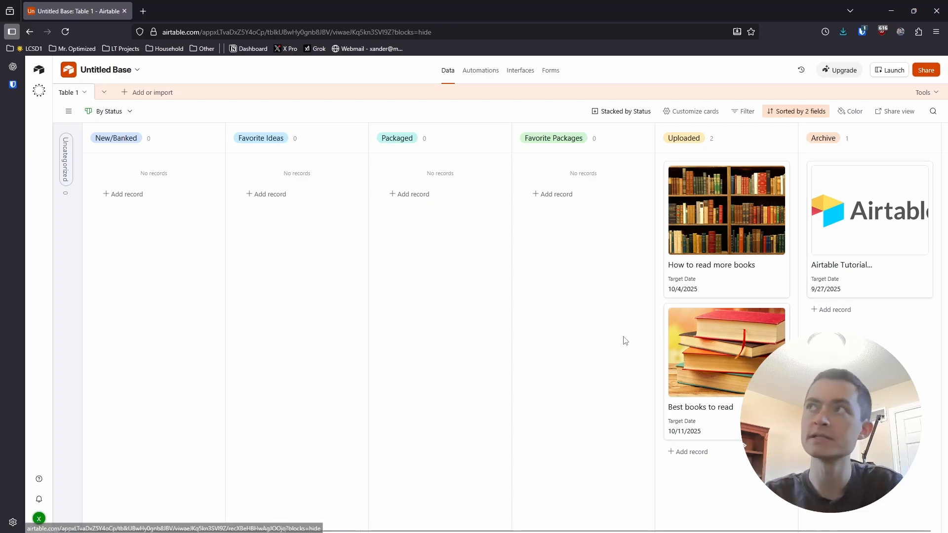
click(741, 113)
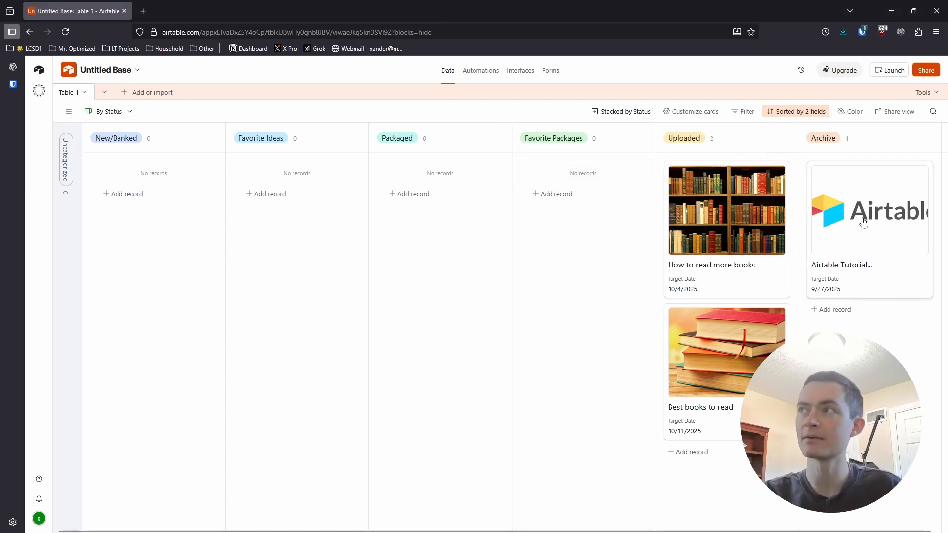
drag(869, 222, 741, 208)
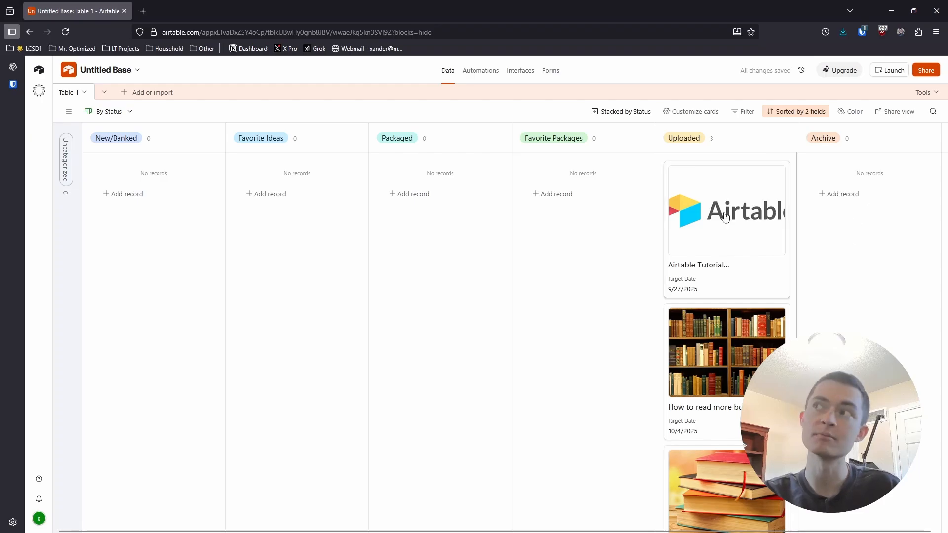
- Filter the Kanban view to show only records where Status is not Archive
click(746, 111)
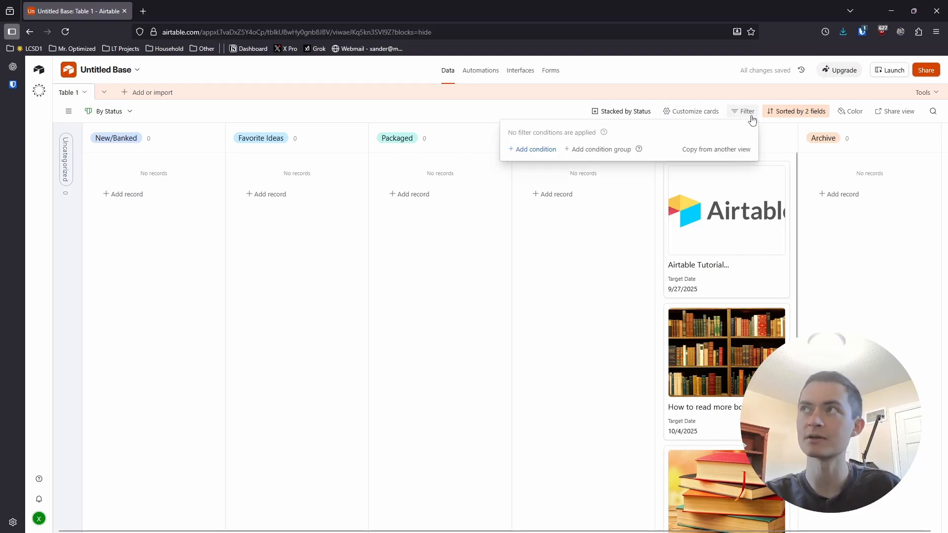
click(525, 150)
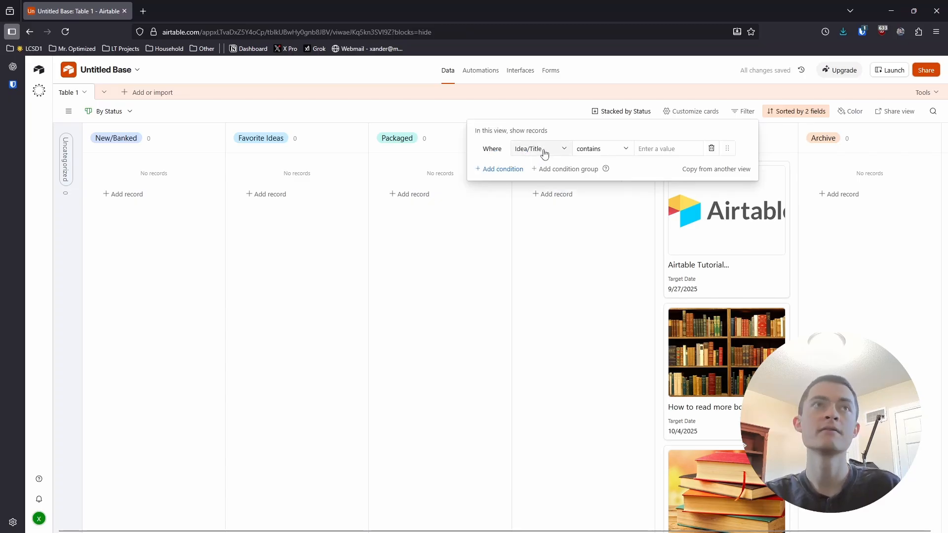
click(545, 153)
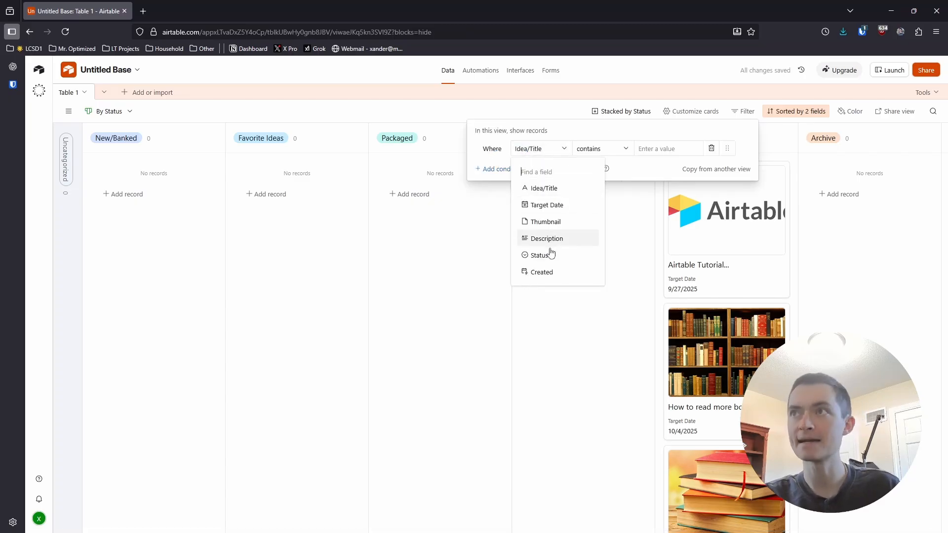
click(543, 255)
click(552, 157)
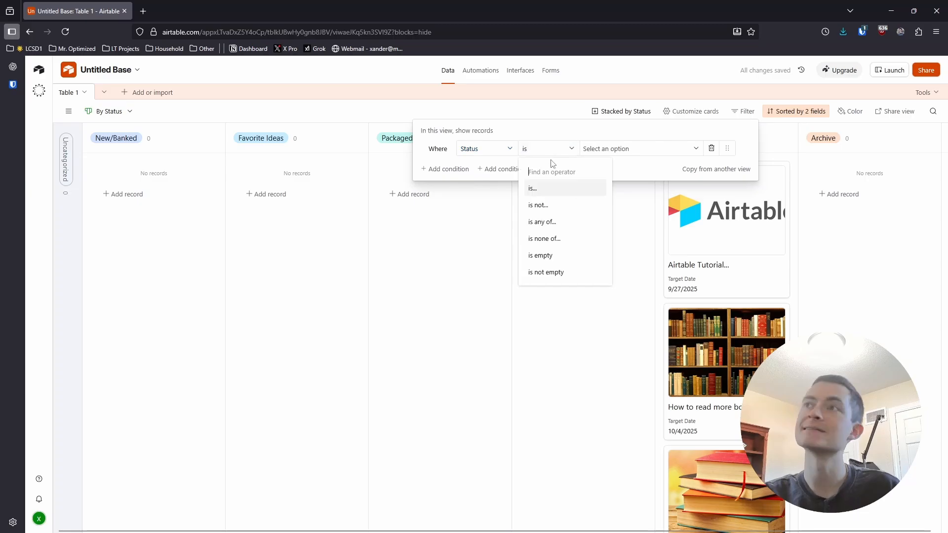
click(551, 211)
click(618, 150)
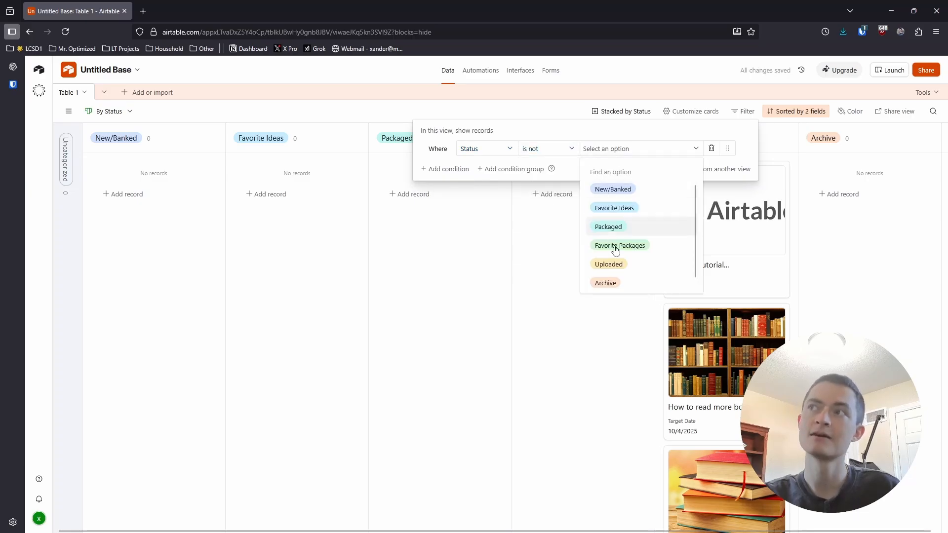
click(611, 282)
click(599, 284)
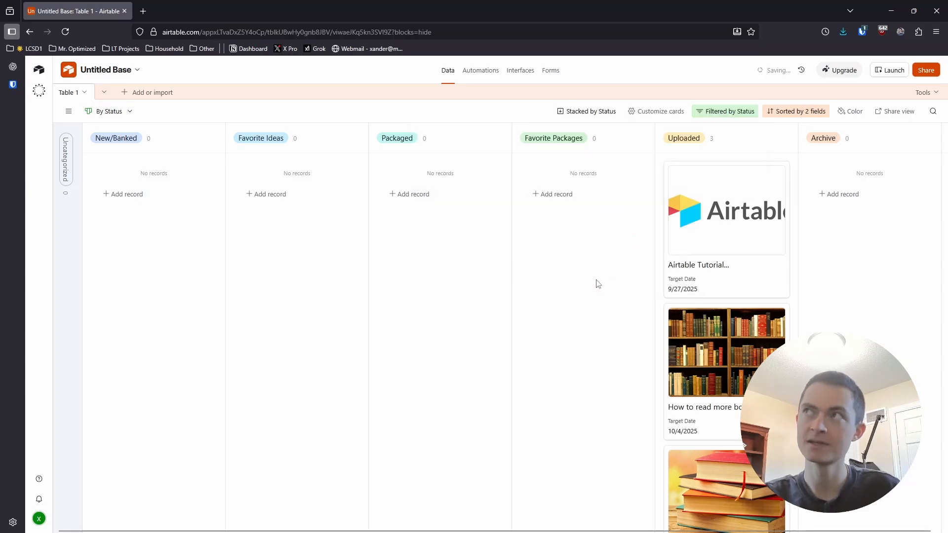
click(718, 113)
click(572, 322)
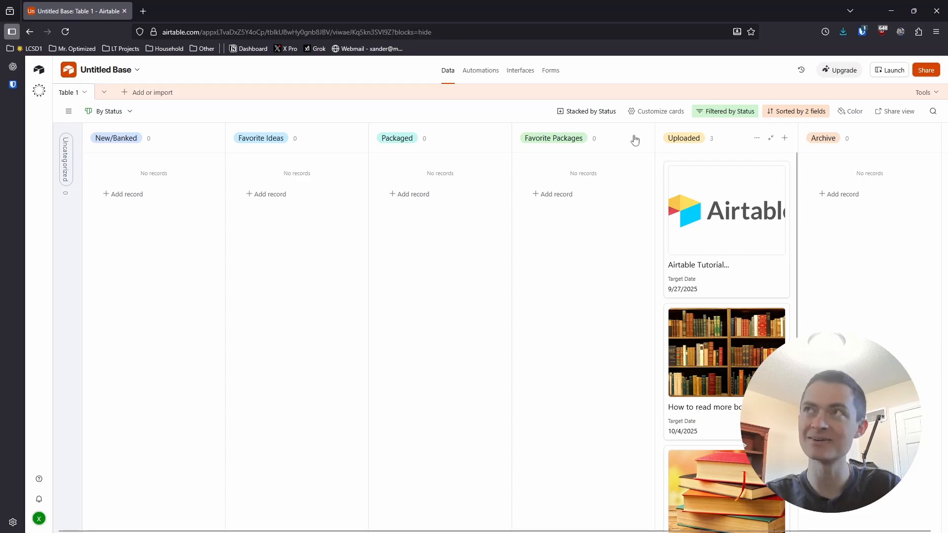
- Move the "Airtable Tutorial..." card from Uploaded to the Archive column to test the filter
click(71, 112)
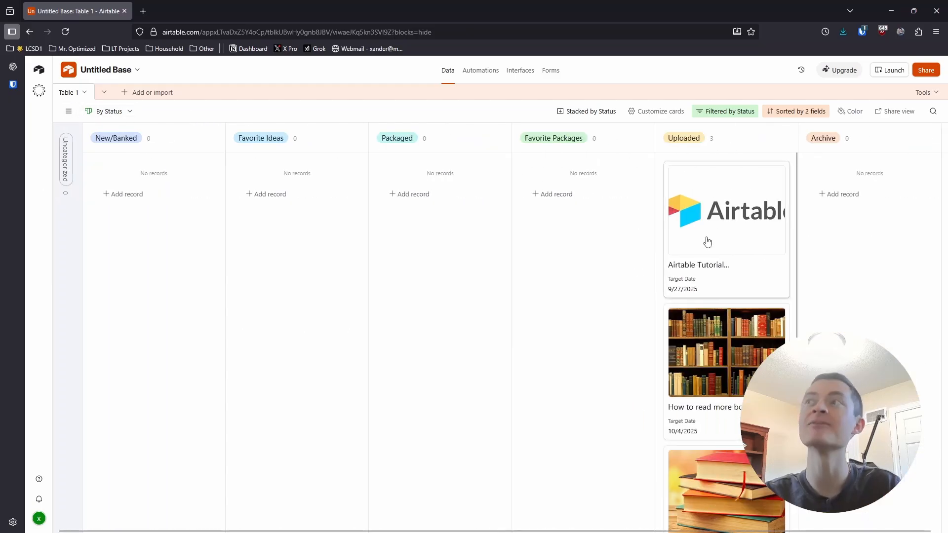
drag(707, 242, 845, 239)
drag(856, 232, 857, 232)
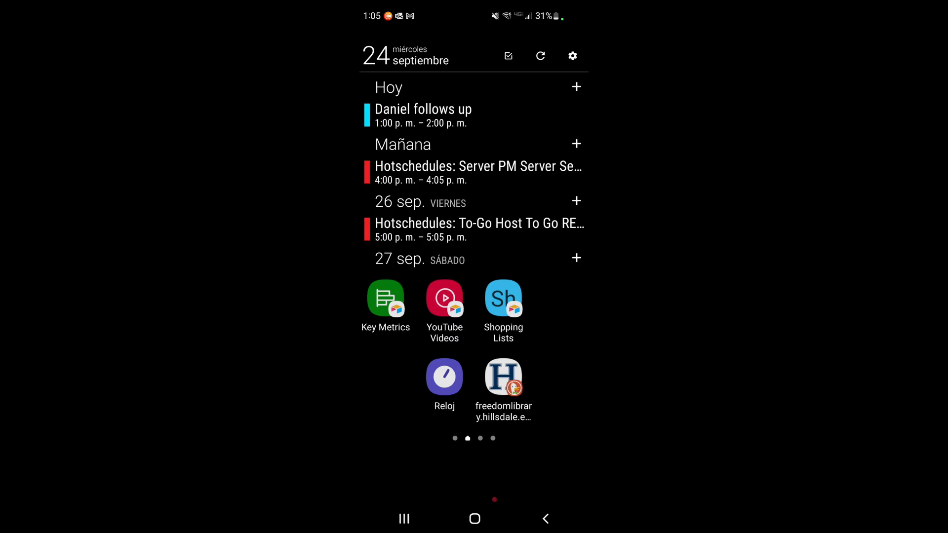
- Switch to the phone, open the YouTube Videos base from its home-screen shortcut and go to the New/Banked column
mouse_move(444, 346)
mouse_down()
mouse_move(568, 345)
mouse_move(445, 346)
mouse_up()
click(444, 299)
click(445, 298)
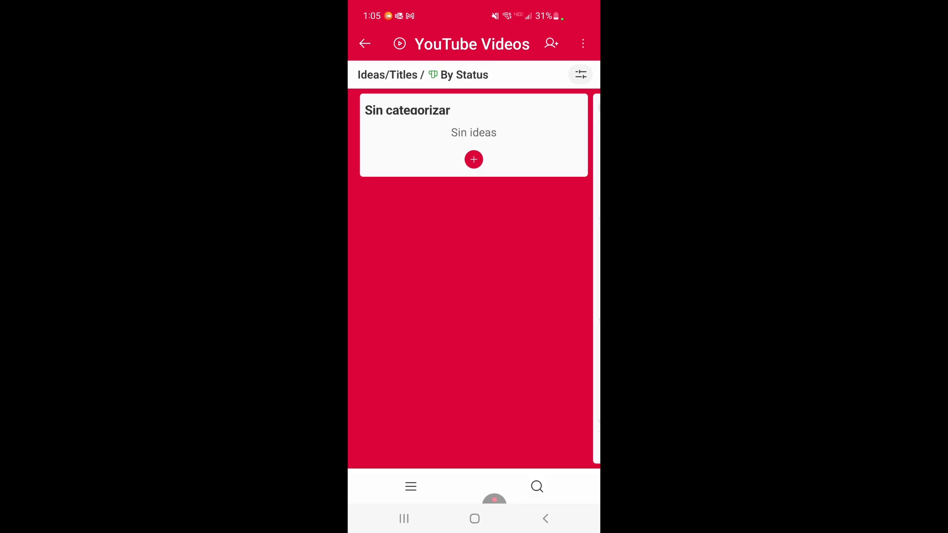
scroll(474, 279, right, 5)
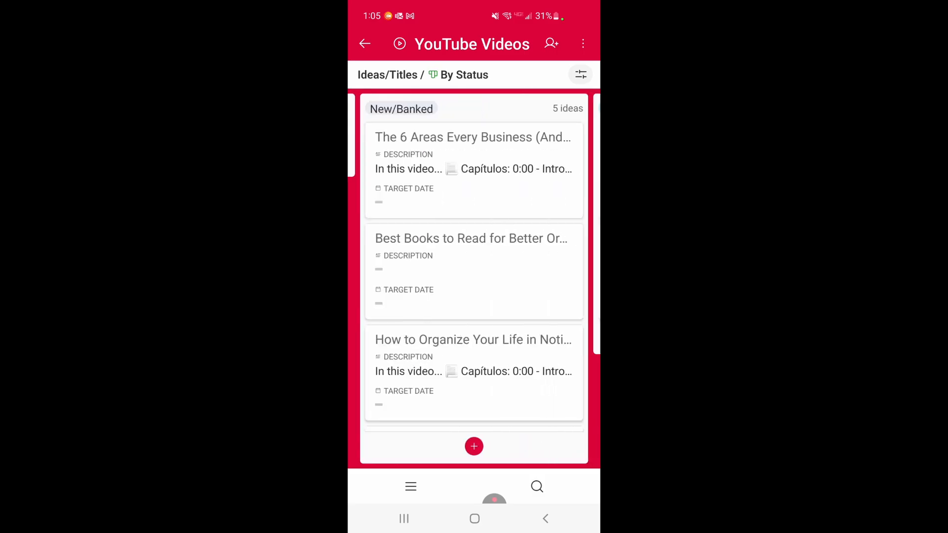
- Add a new idea titled "tree free through January" to the New/Banked column and close the record
click(474, 447)
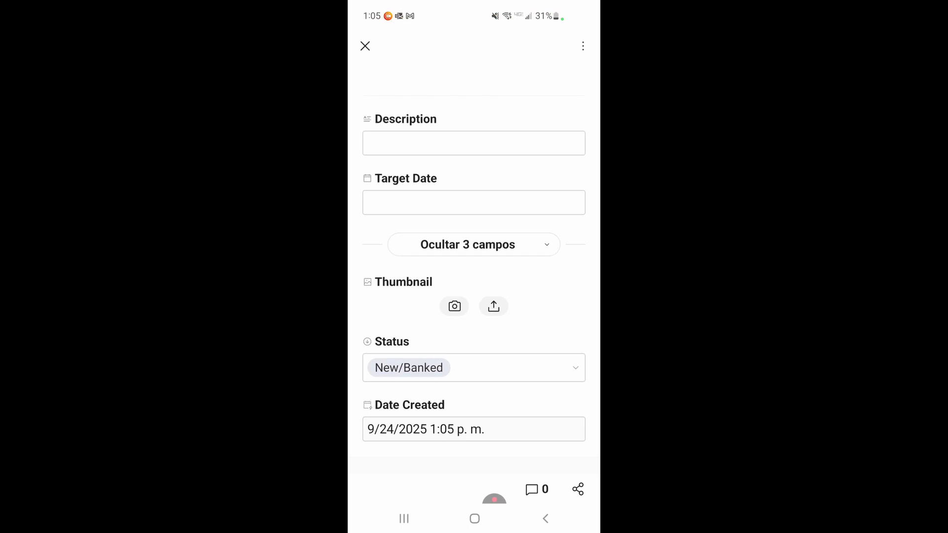
text(tr)
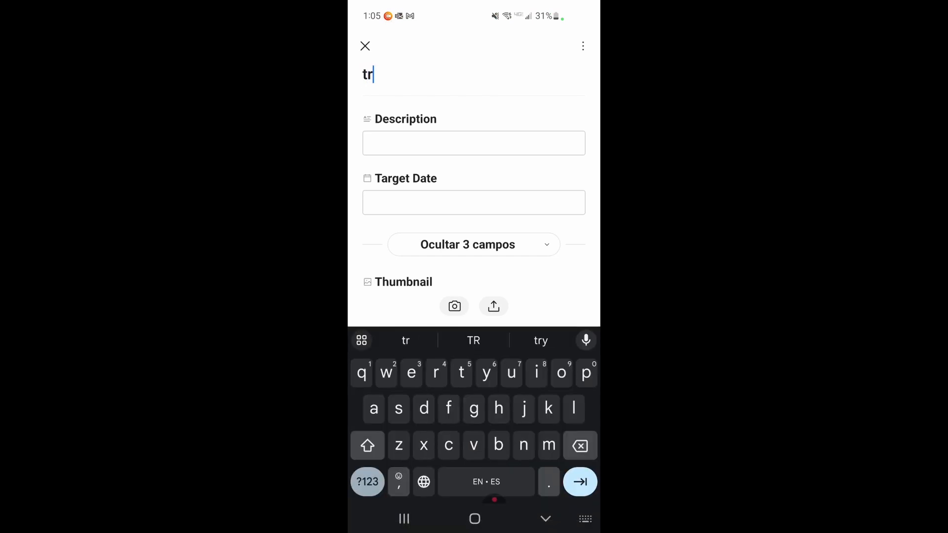
text(ee fr)
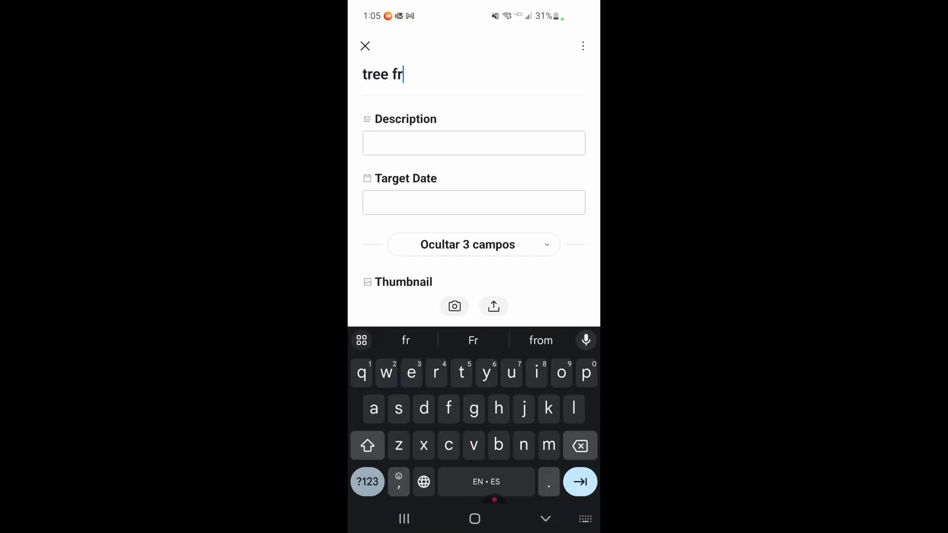
text(ee thr)
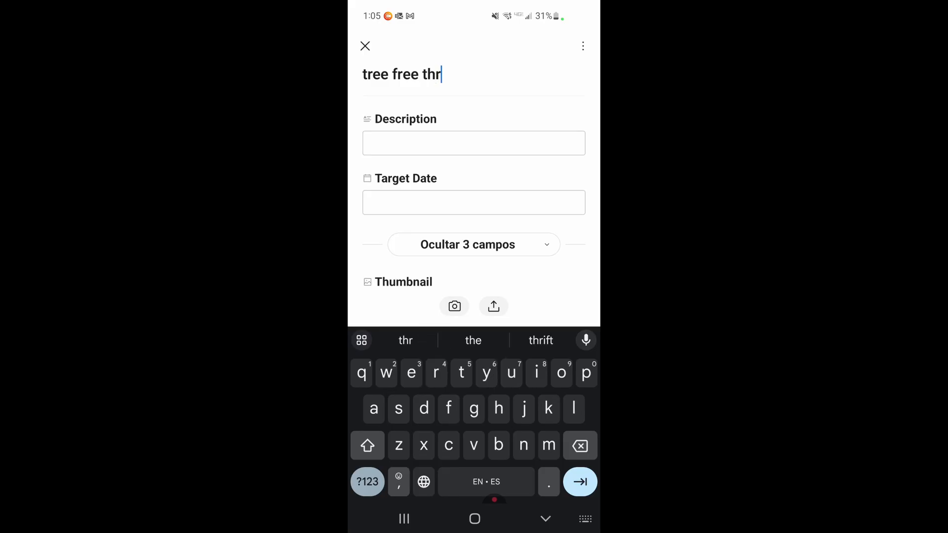
text(ough)
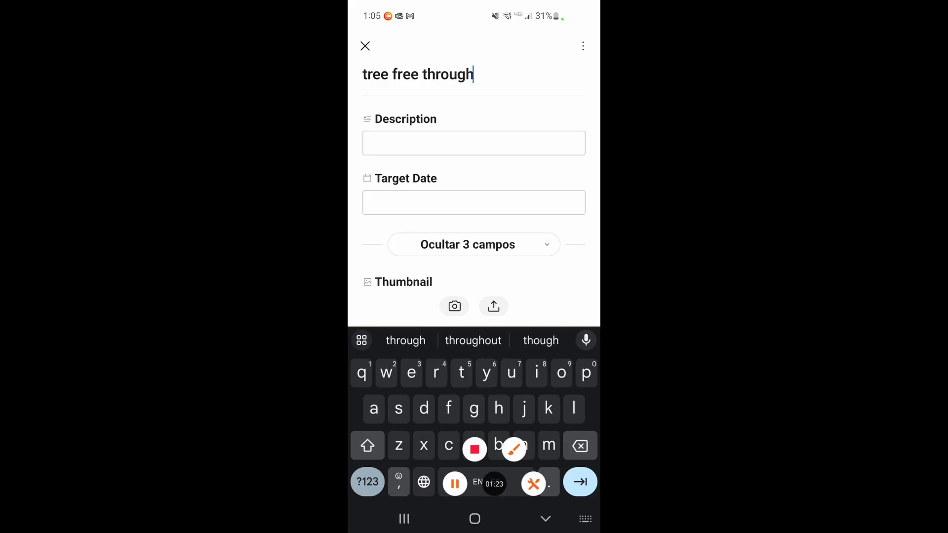
text( j)
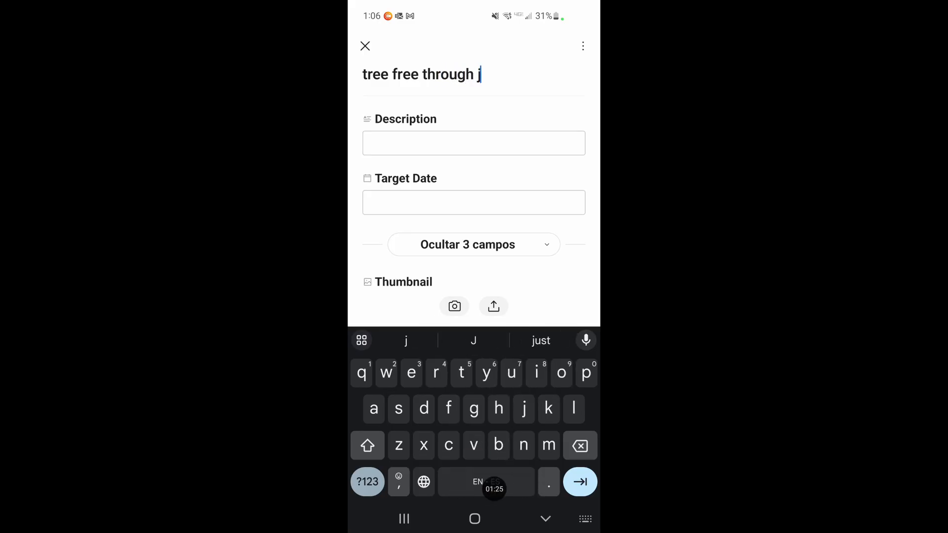
text(anuary)
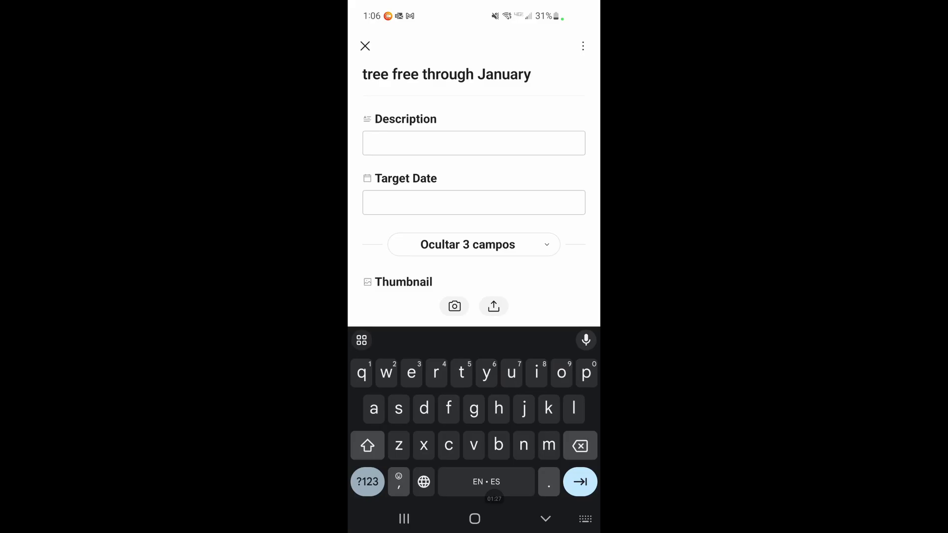
click(545, 519)
click(546, 519)
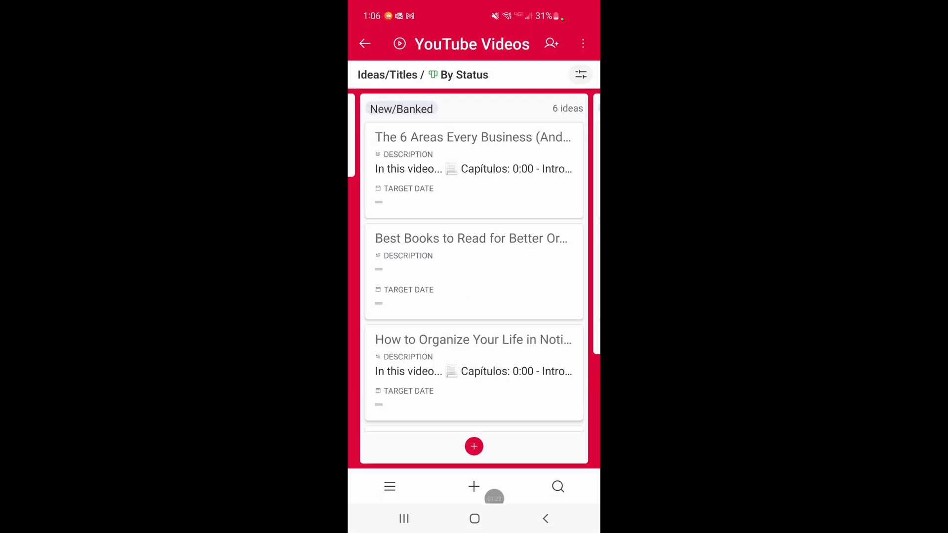
- Leave the base for the phone's home screen, then reopen Airtable from the Herramientas folder and go back to its list of bases
click(475, 519)
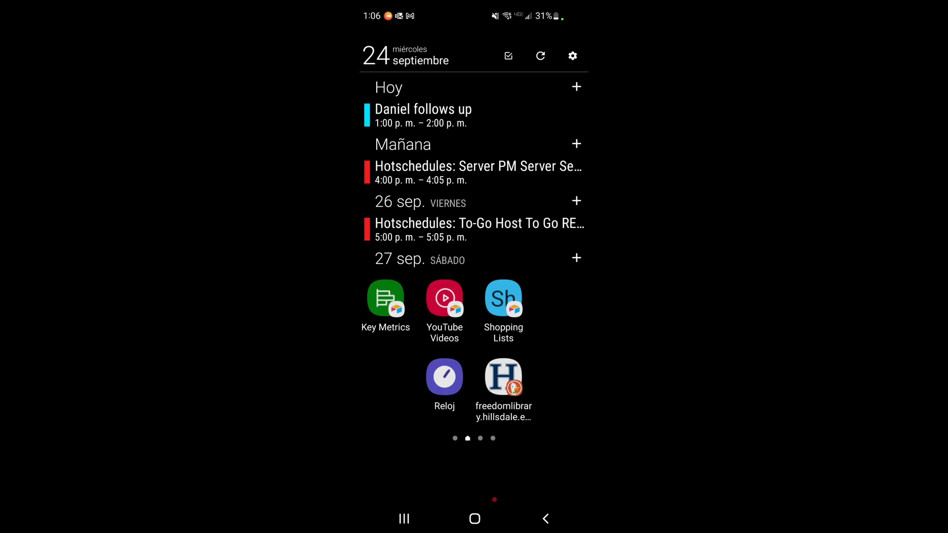
drag(495, 424, 495, 237)
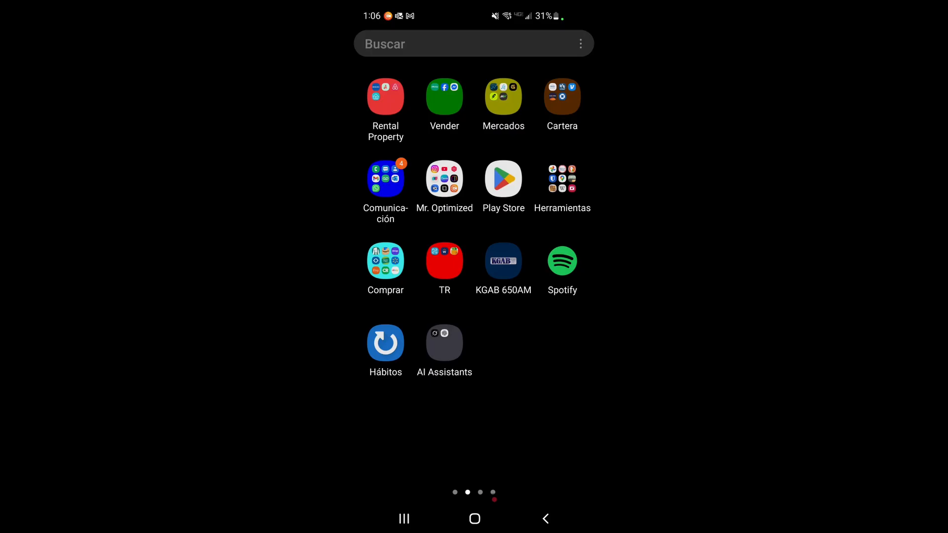
click(562, 178)
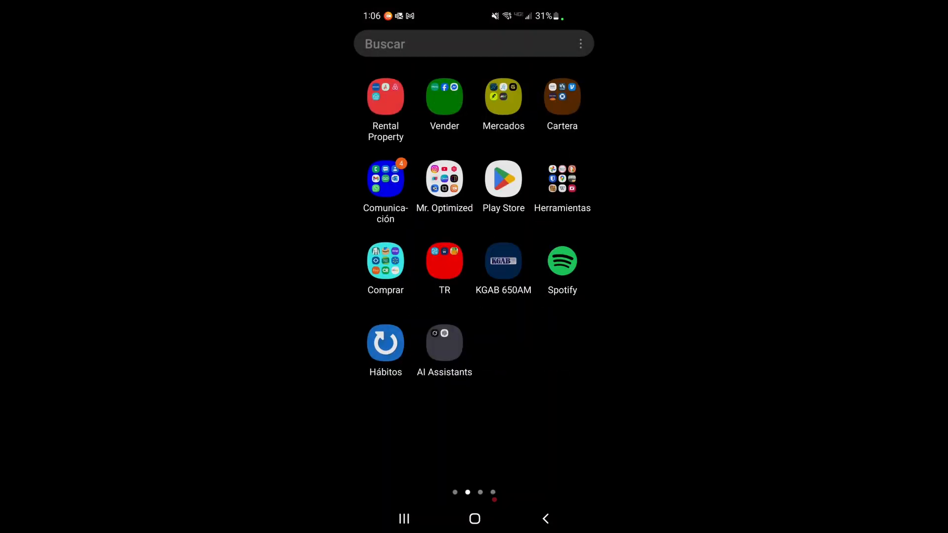
click(562, 178)
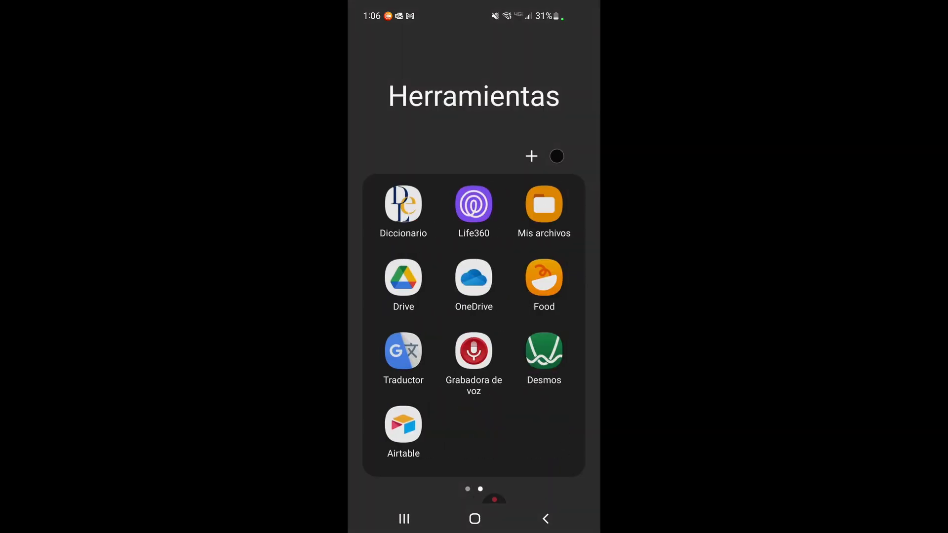
click(403, 424)
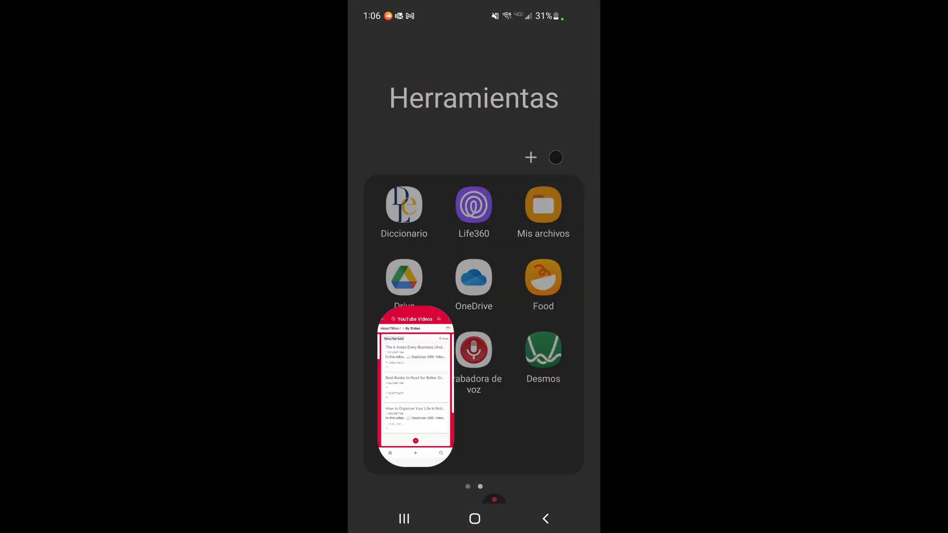
click(365, 43)
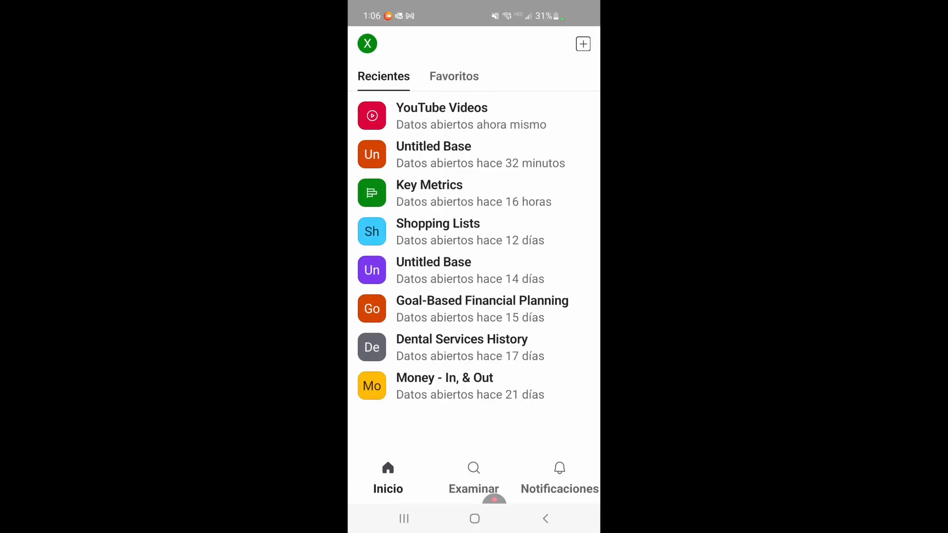
- Open the more recently used Untitled Base and choose its By Status view, showing the New/Banked column
click(435, 154)
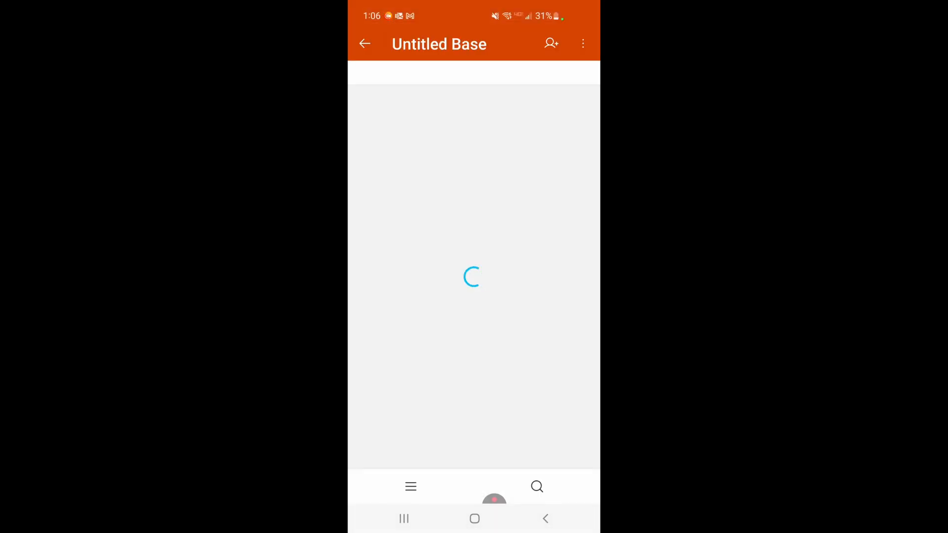
scroll(475, 135, right, 5)
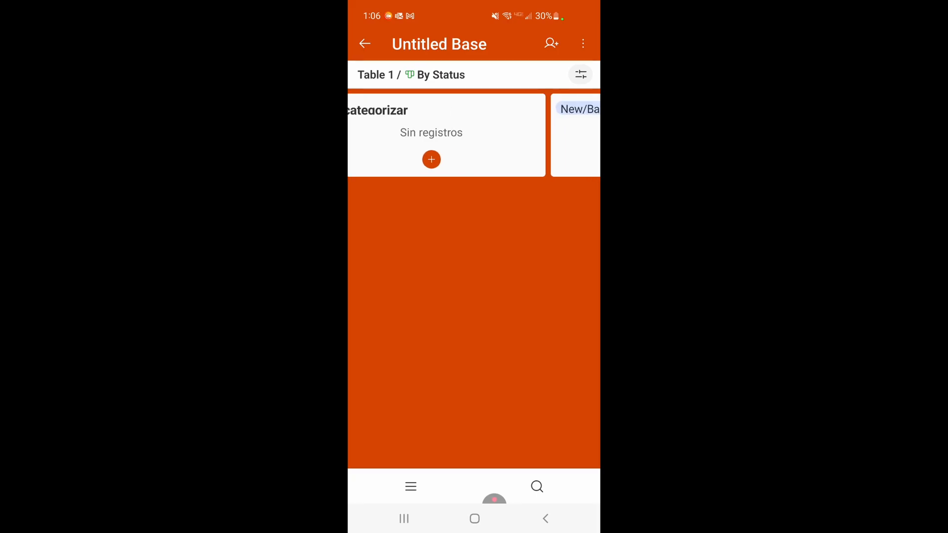
click(434, 75)
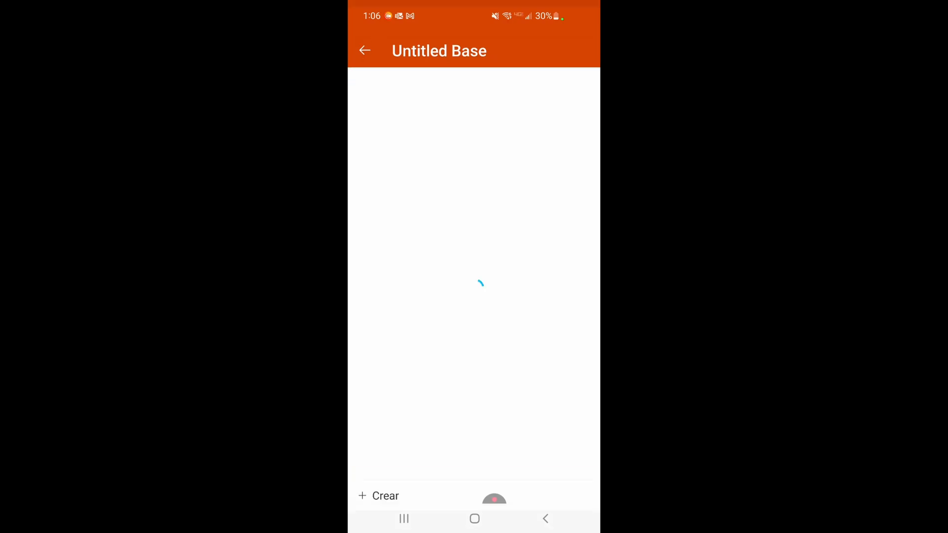
click(425, 190)
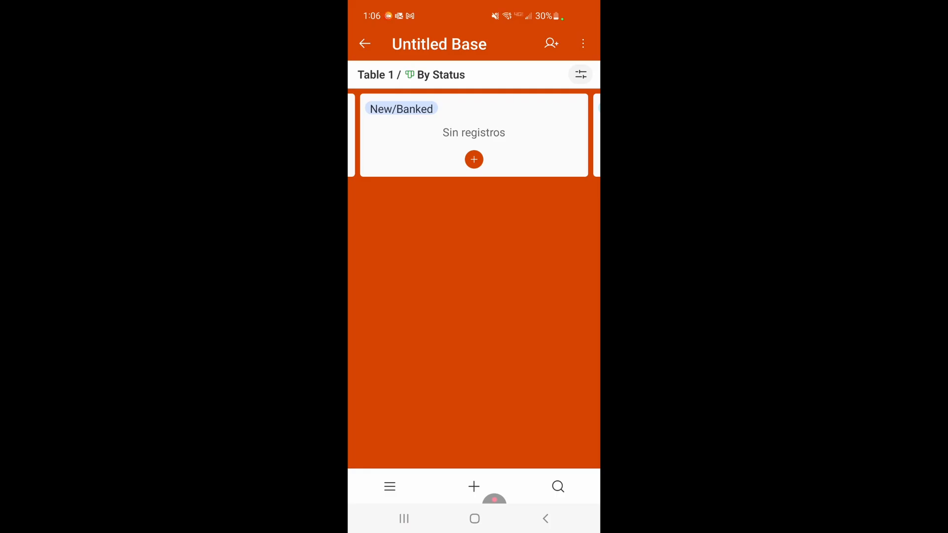
- Add a shortcut to Untitled Base on the phone's home screen, and bring up that shortcut's options there
click(583, 43)
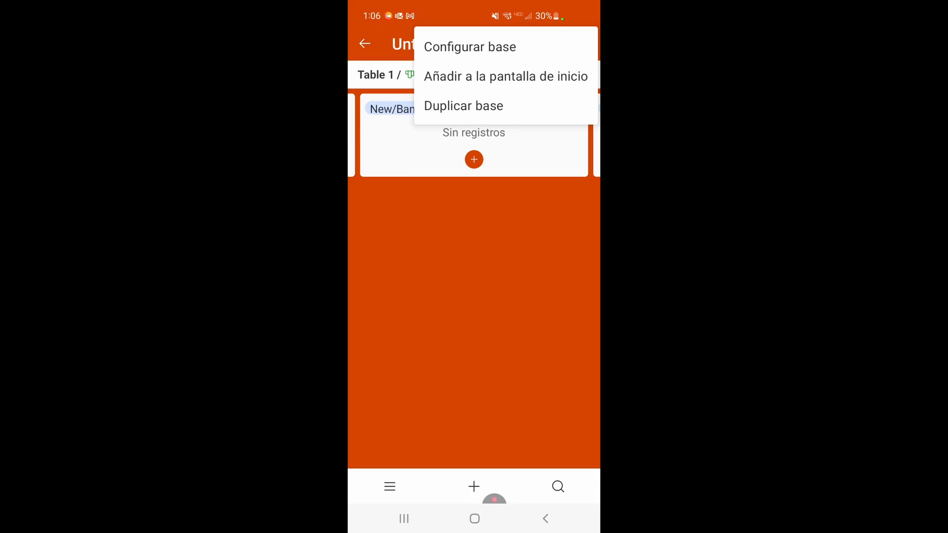
click(506, 76)
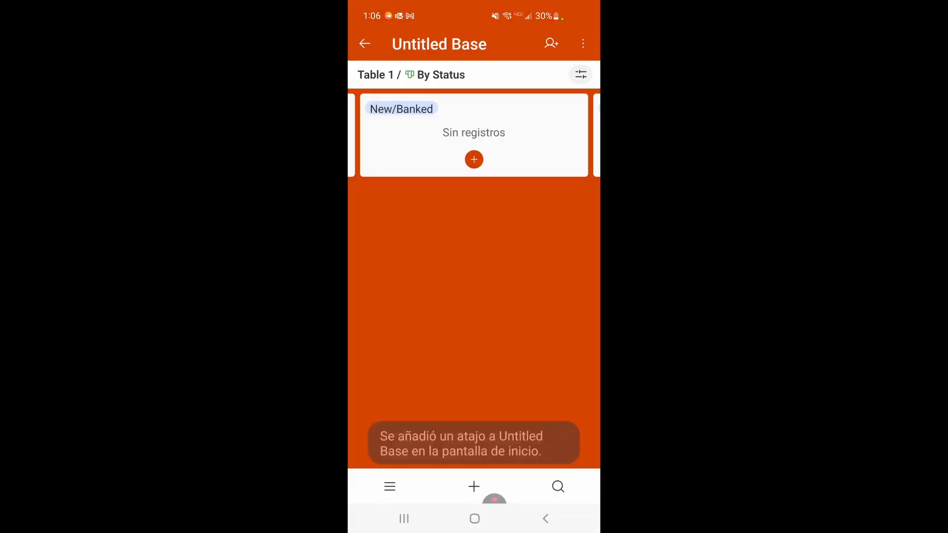
click(475, 519)
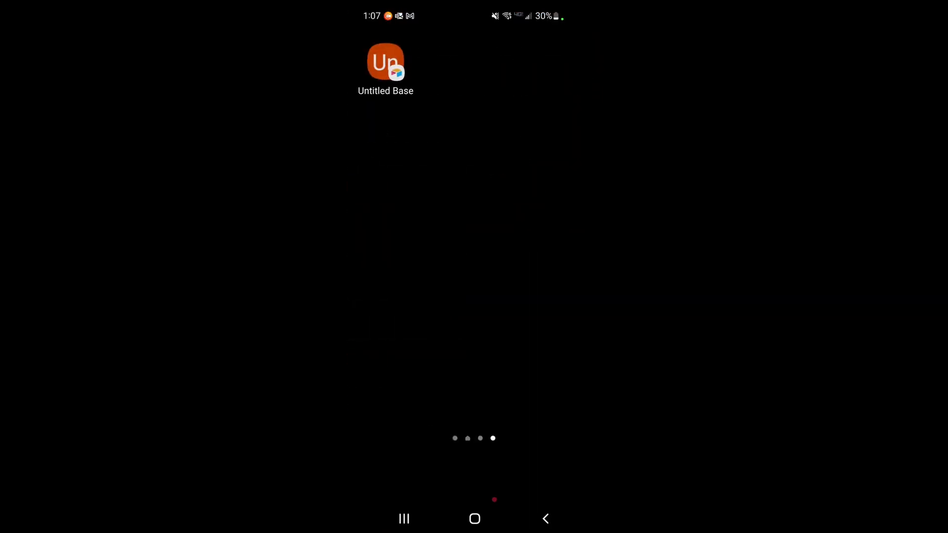
click(385, 61)
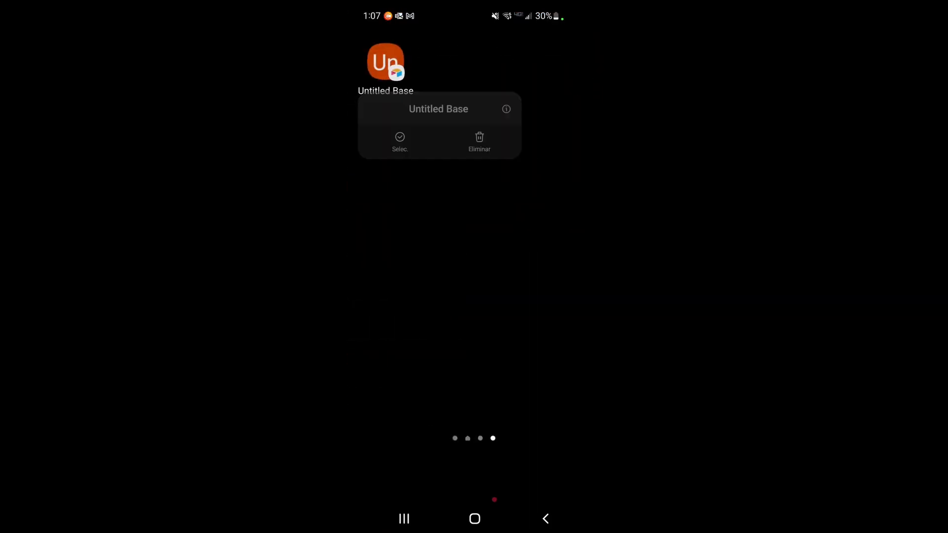